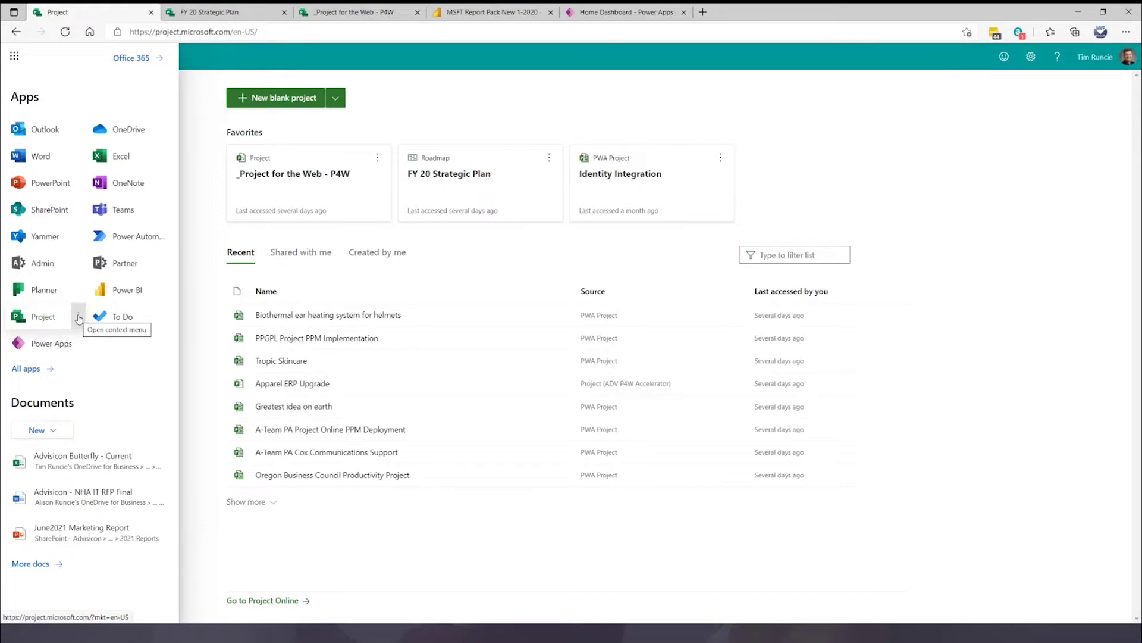
click(440, 93)
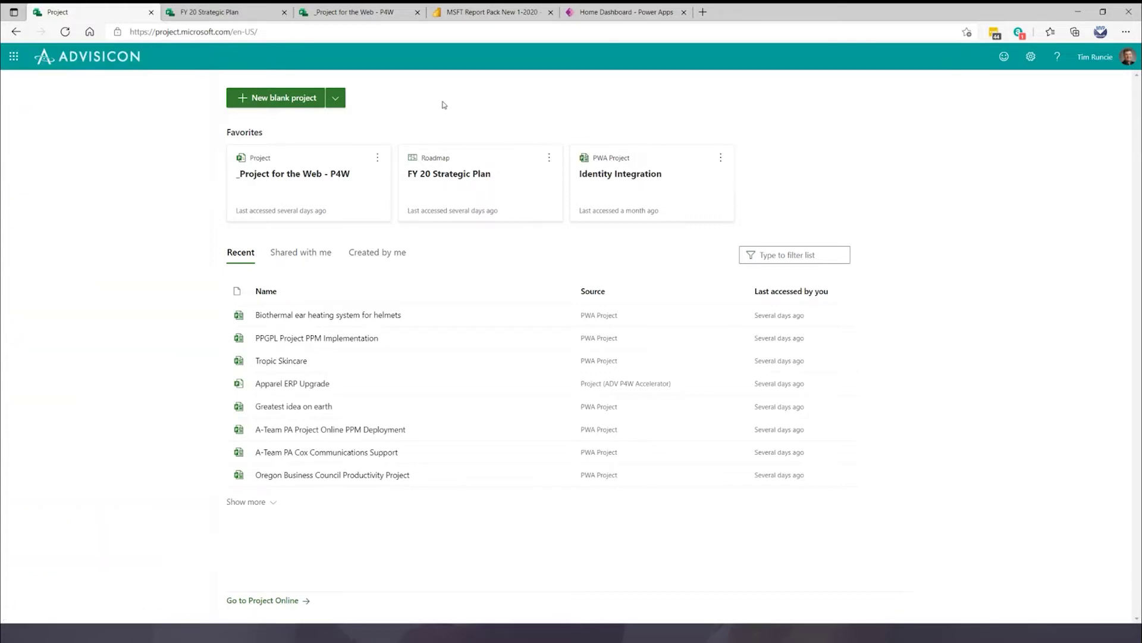
click(14, 56)
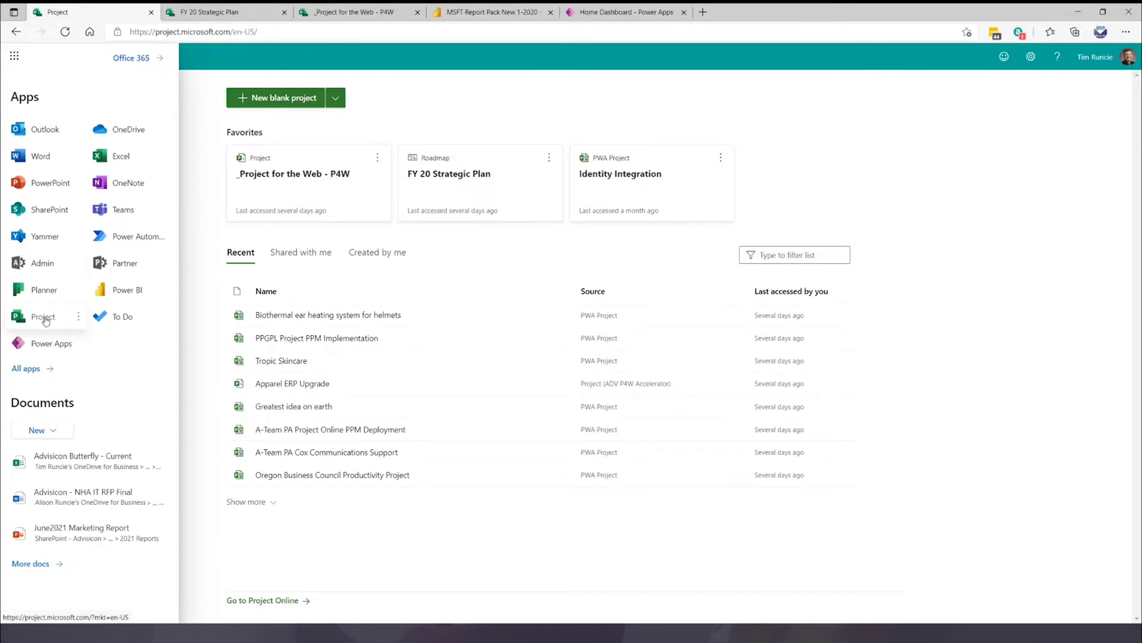
click(451, 87)
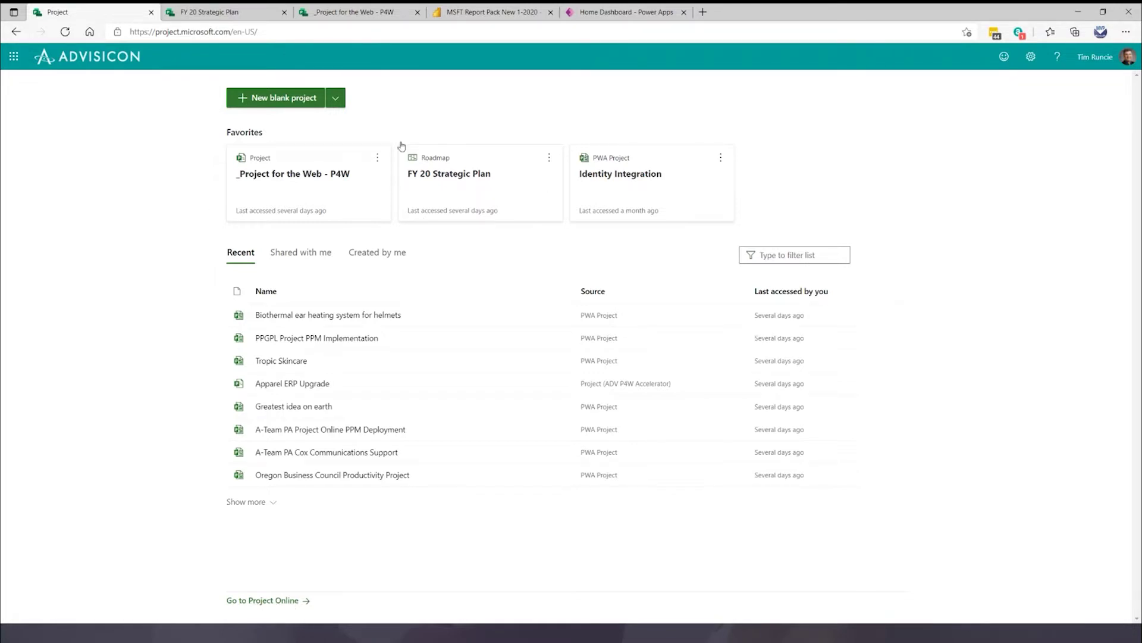
click(337, 100)
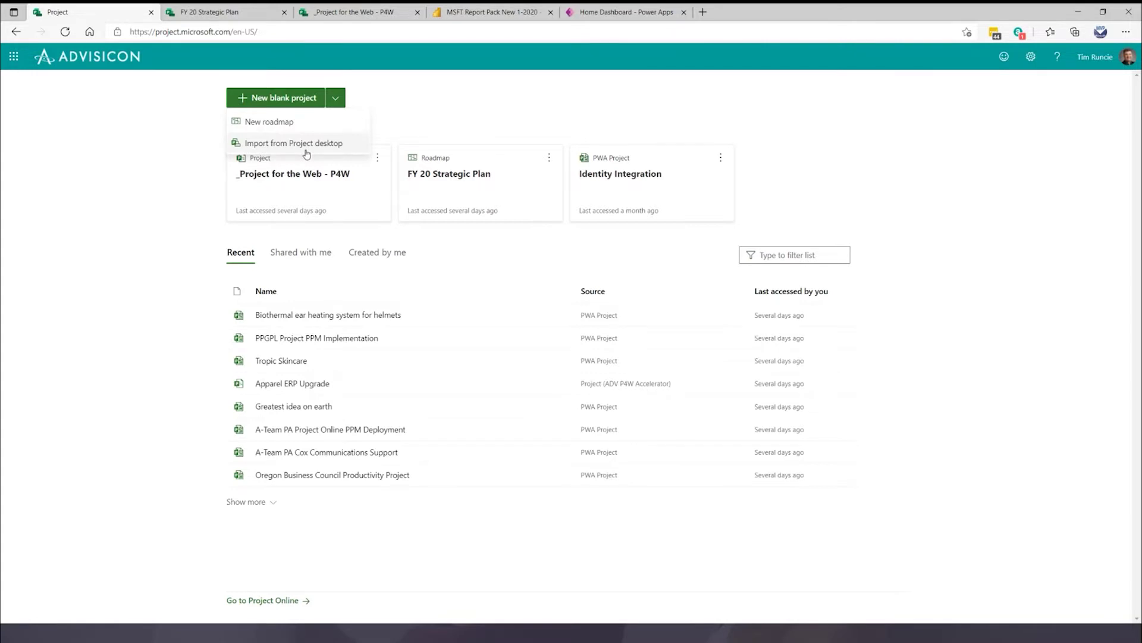
click(430, 105)
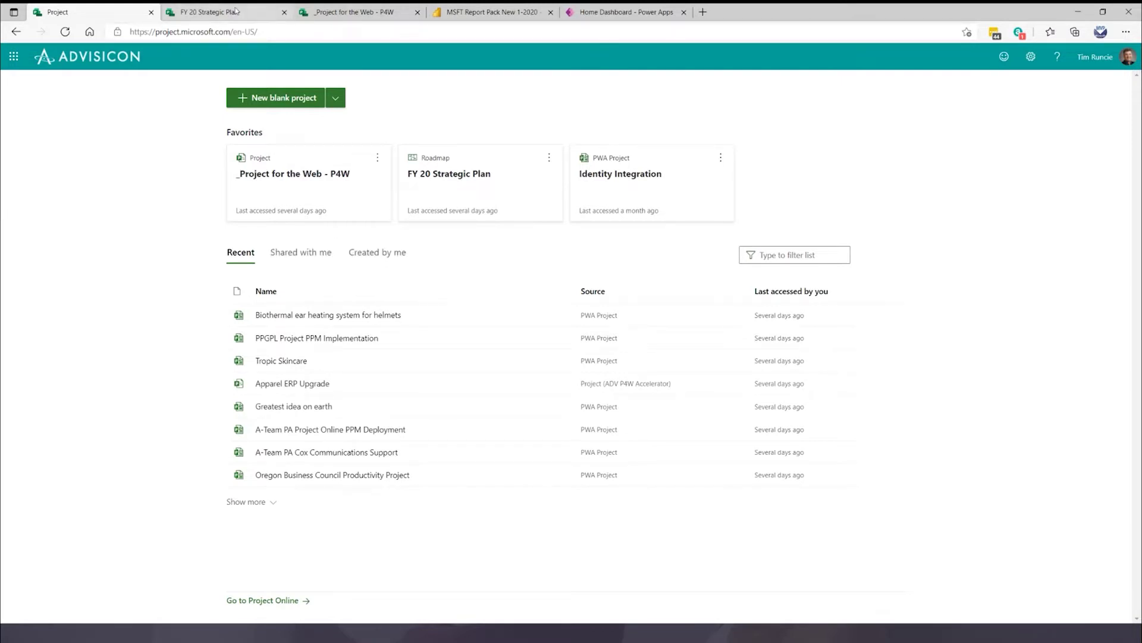
click(336, 98)
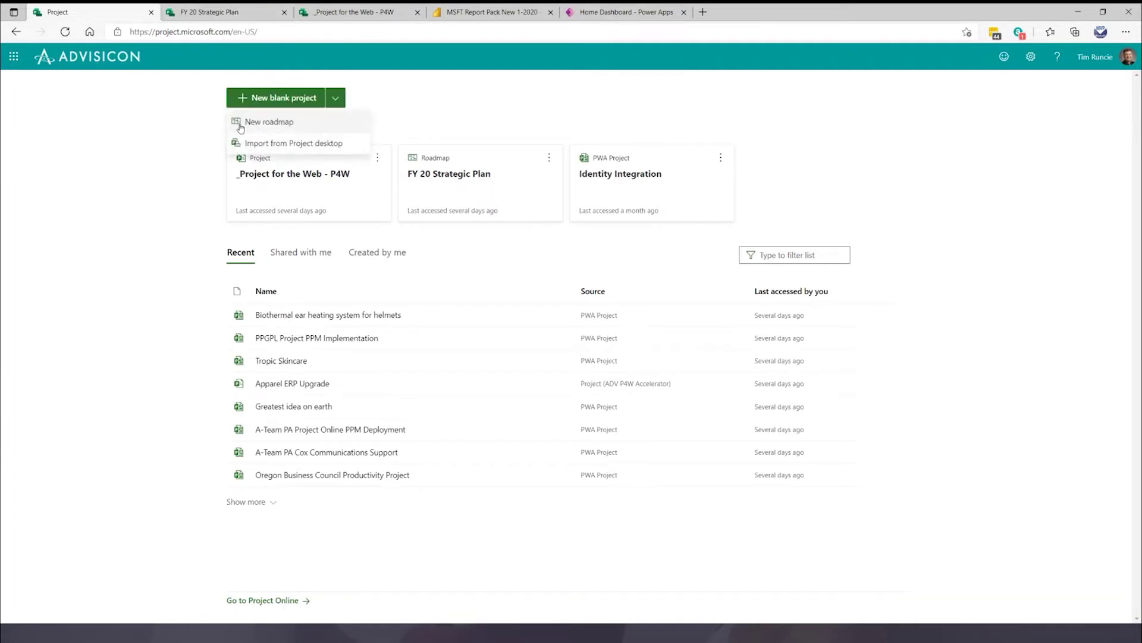
Examine the FY 20 Strategic Plan roadmap and the grid and board views of the _Project for the Web - P4W project.
click(220, 13)
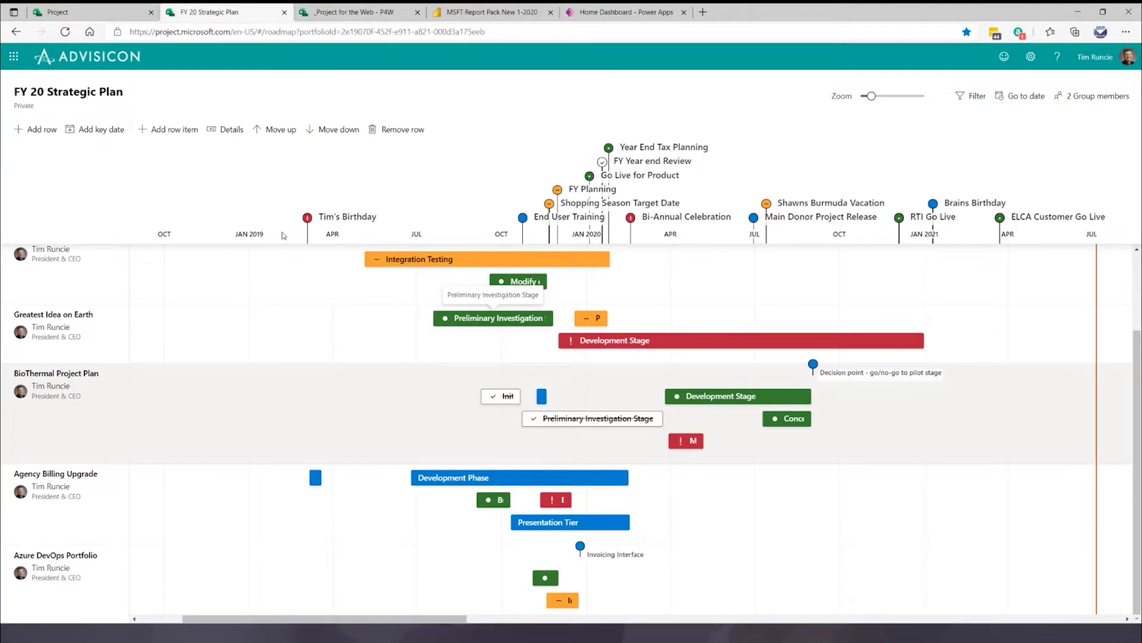
mouse_move(351, 618)
mouse_down()
mouse_move(452, 621)
mouse_move(373, 619)
mouse_up()
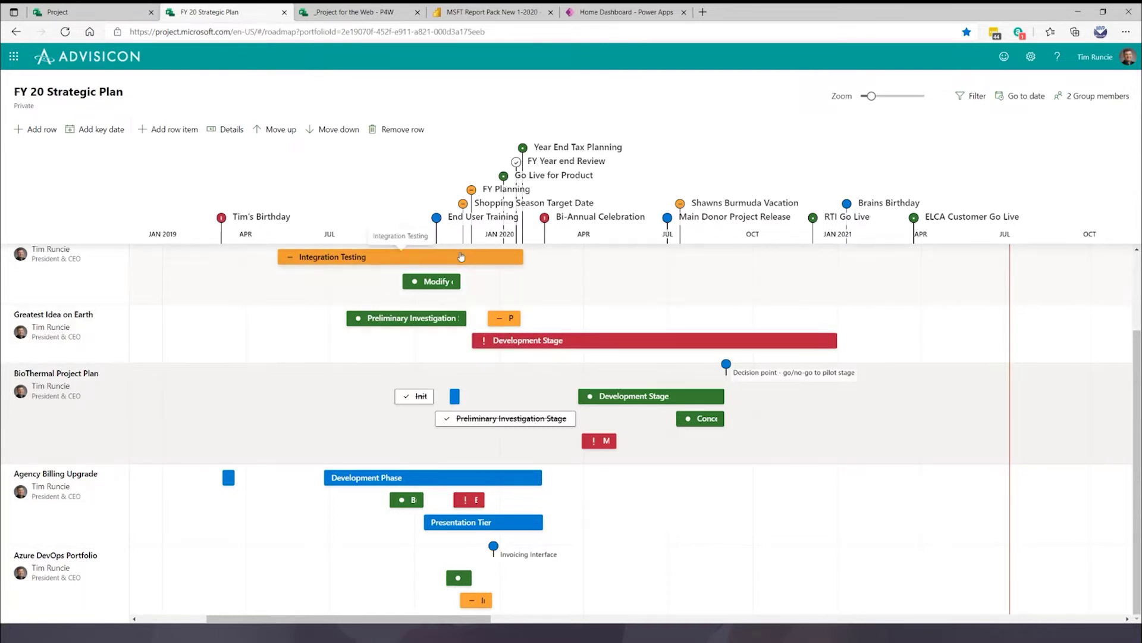
click(362, 13)
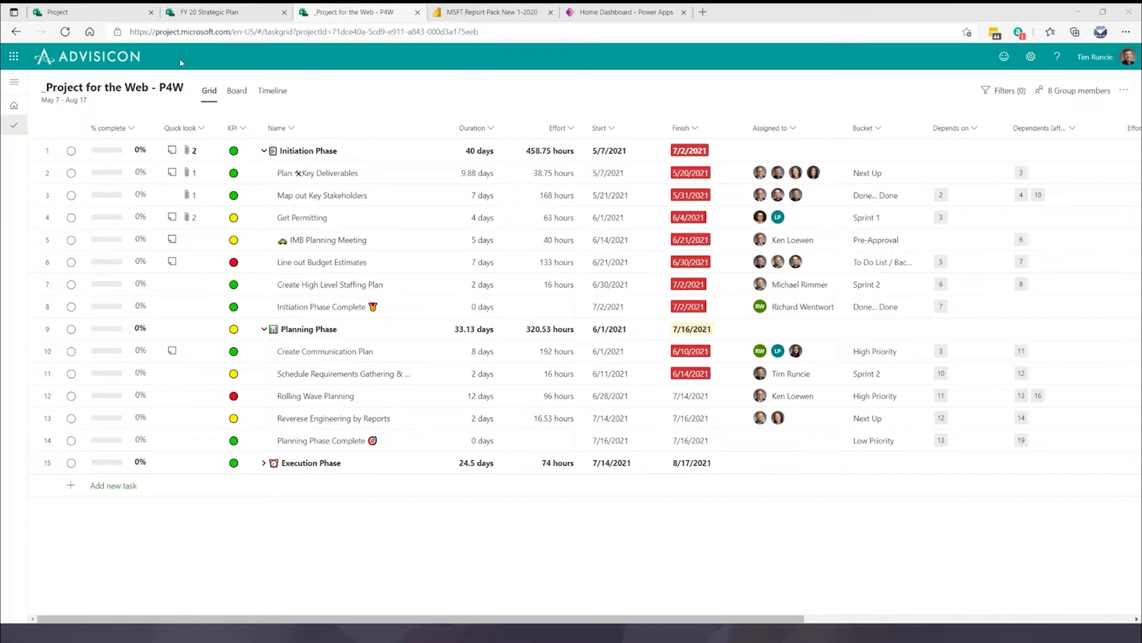
click(237, 91)
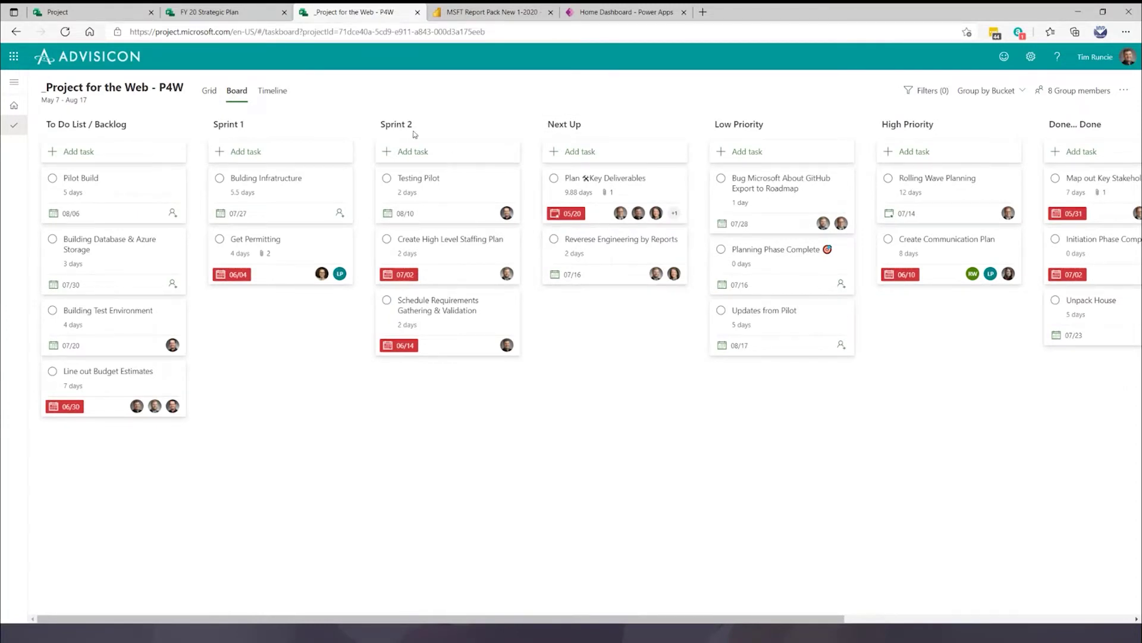
In the _Project for the Web - P4W timeline, shorten the Map out Key Stakeholders task so it ends about four days earlier.
click(275, 90)
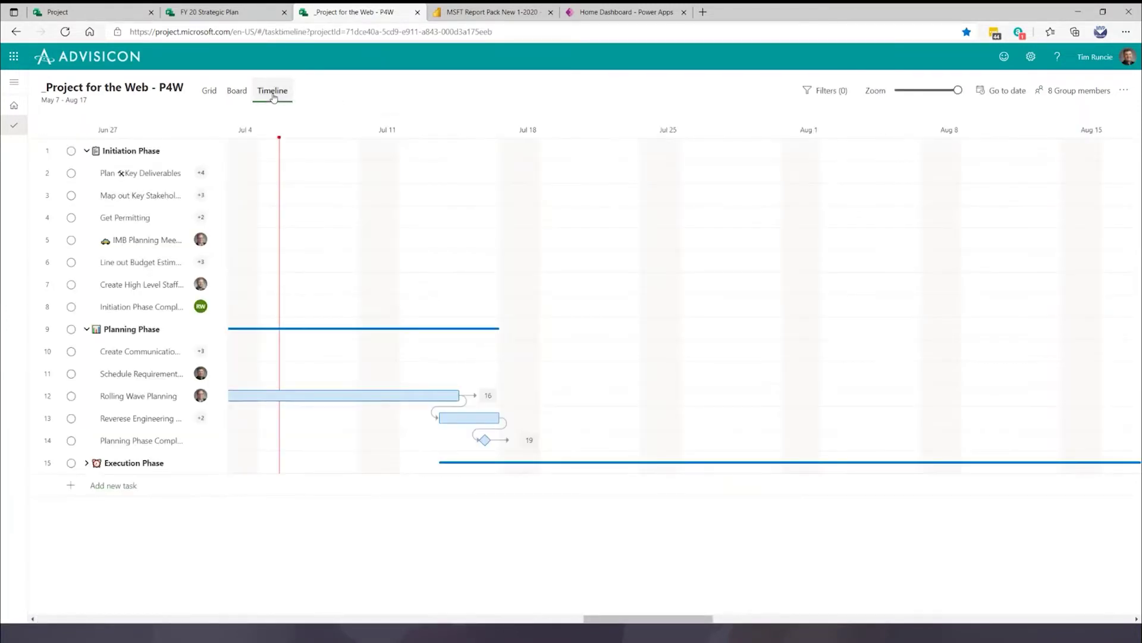
scroll(668, 453, down, 2)
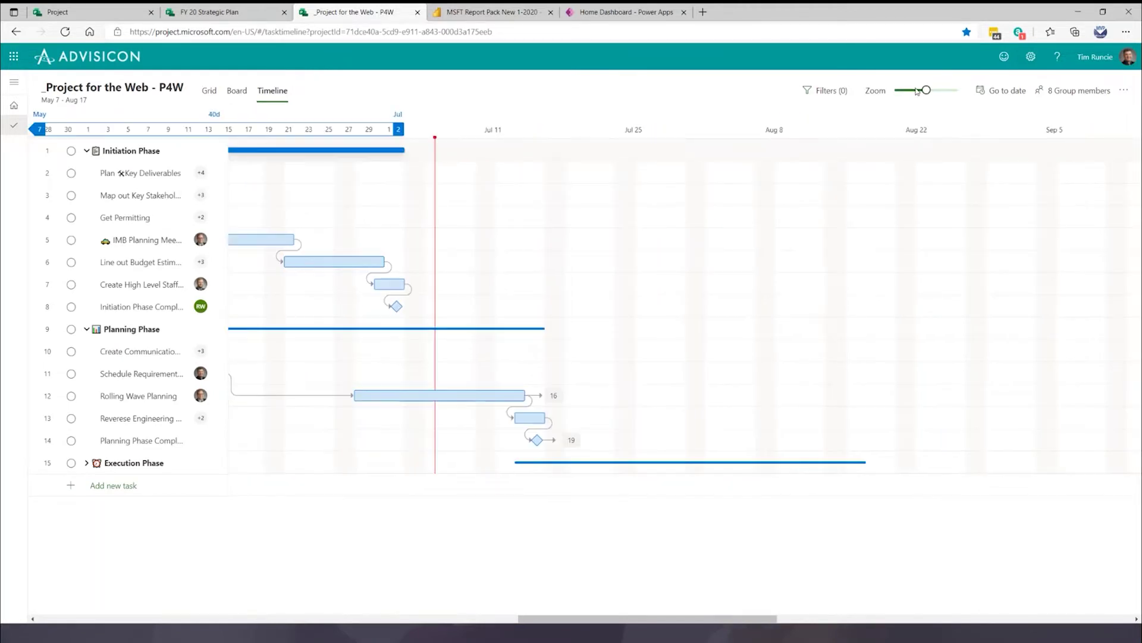
drag(614, 618, 553, 602)
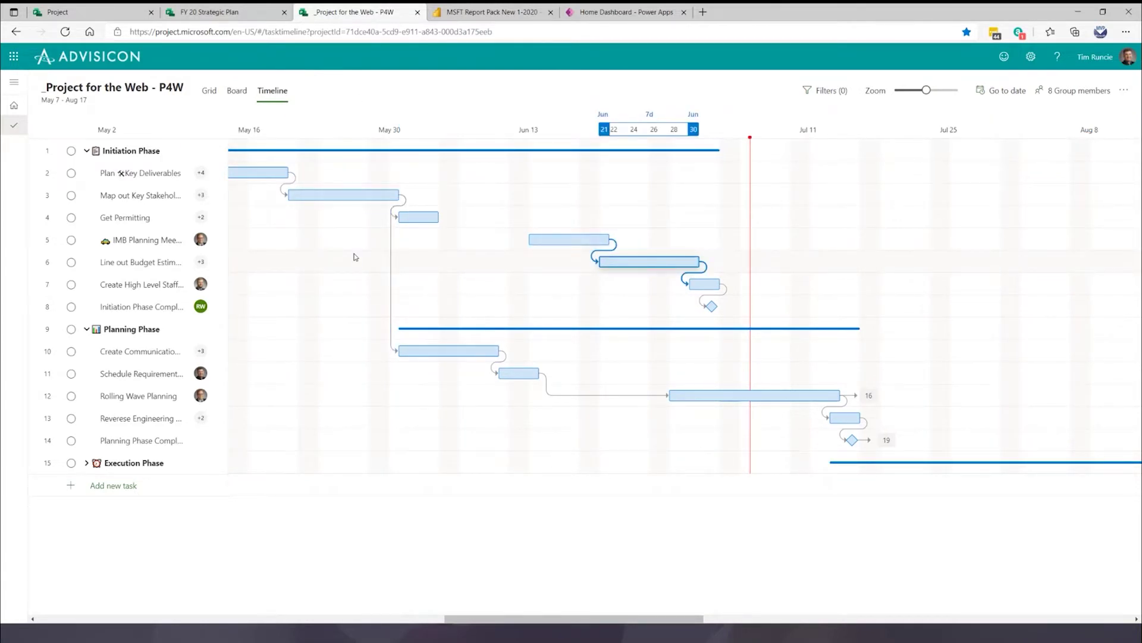
drag(399, 196, 360, 213)
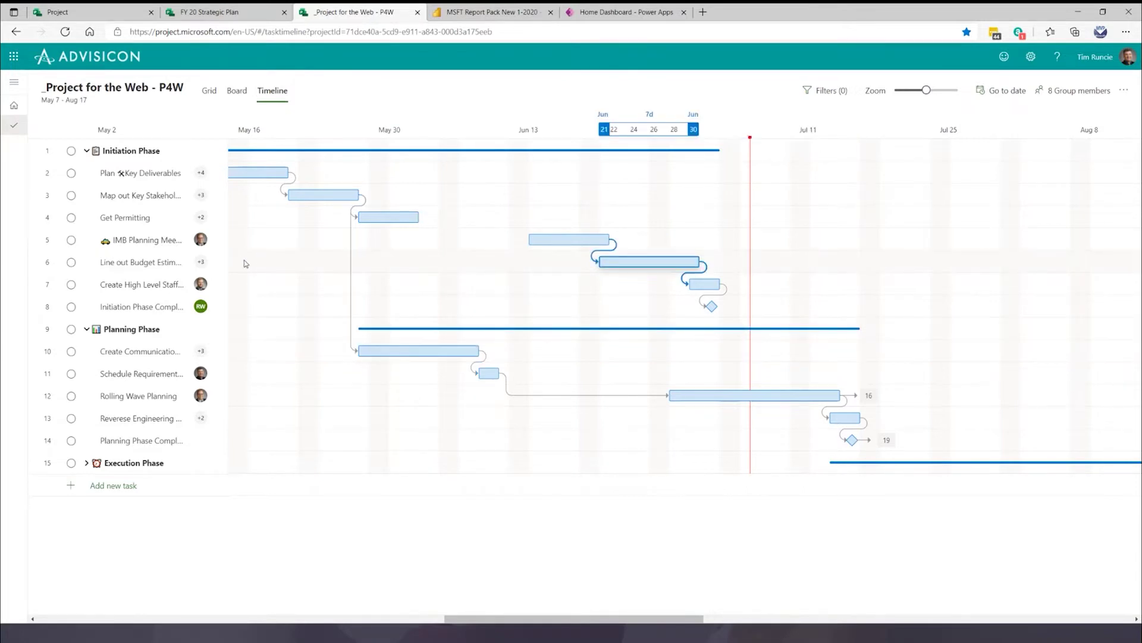
Create a new blank project from the Project home page and name it "Using Project for the Web - P4W".
click(226, 13)
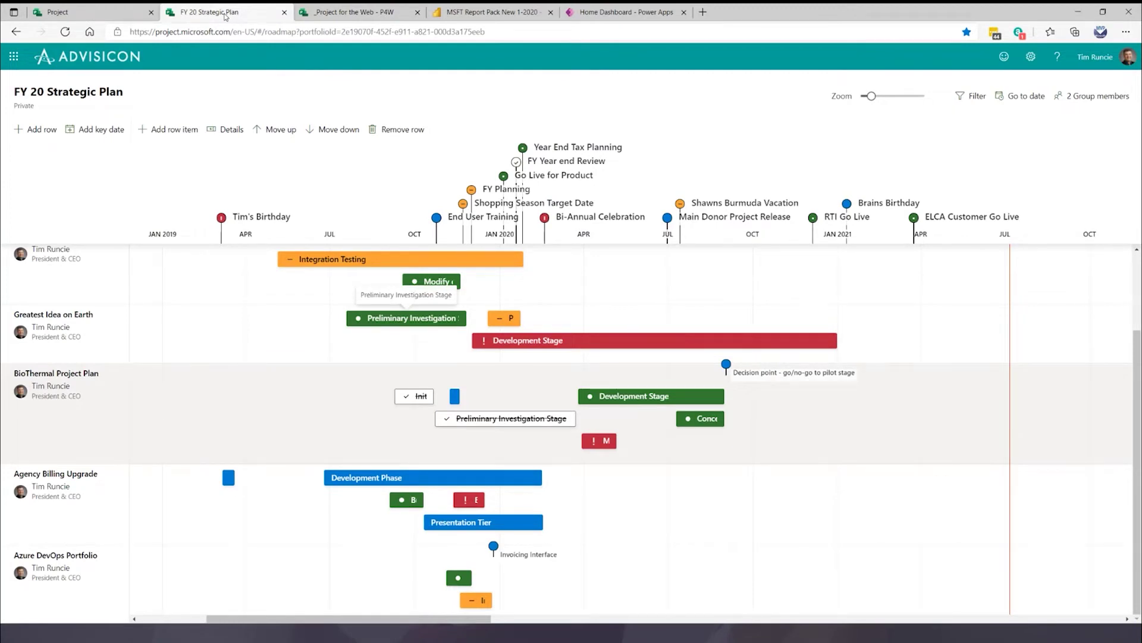
click(95, 13)
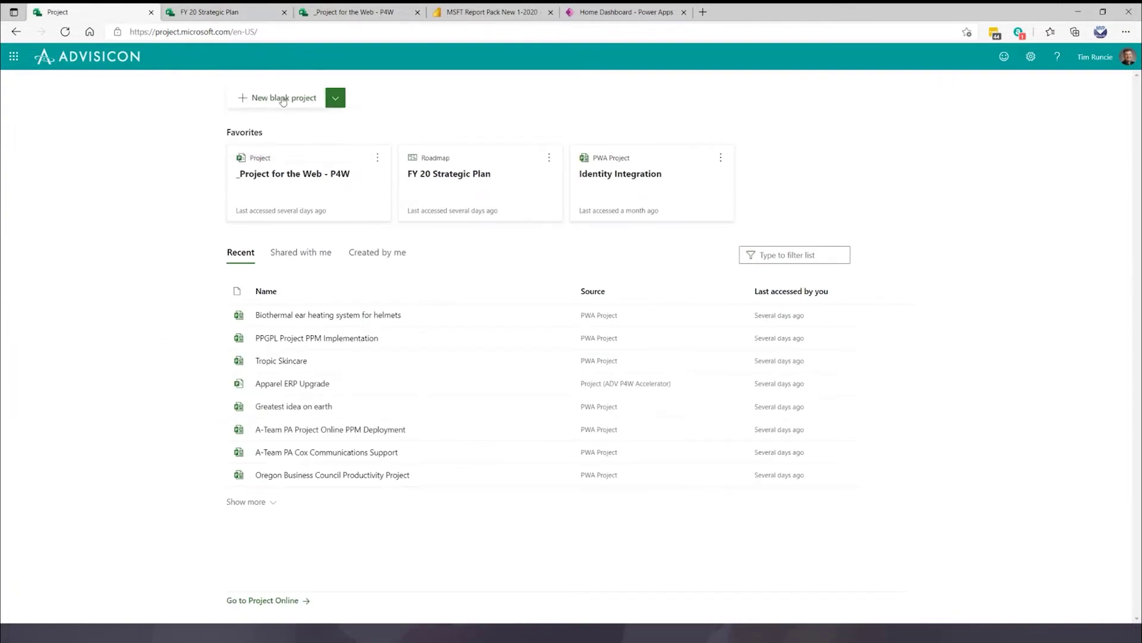
click(281, 99)
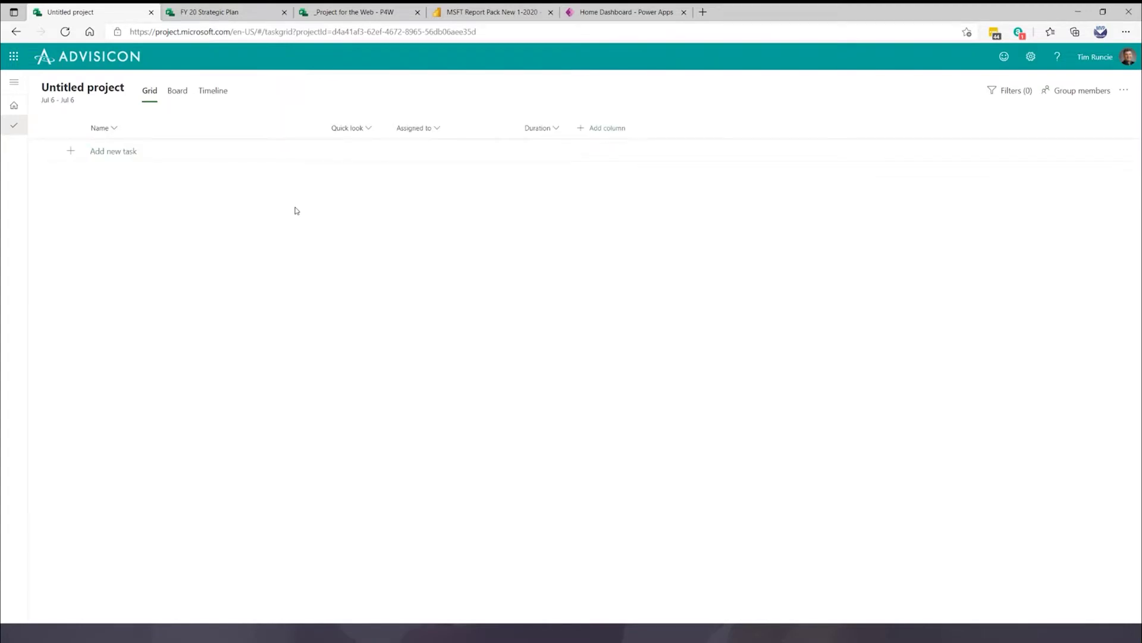
click(91, 92)
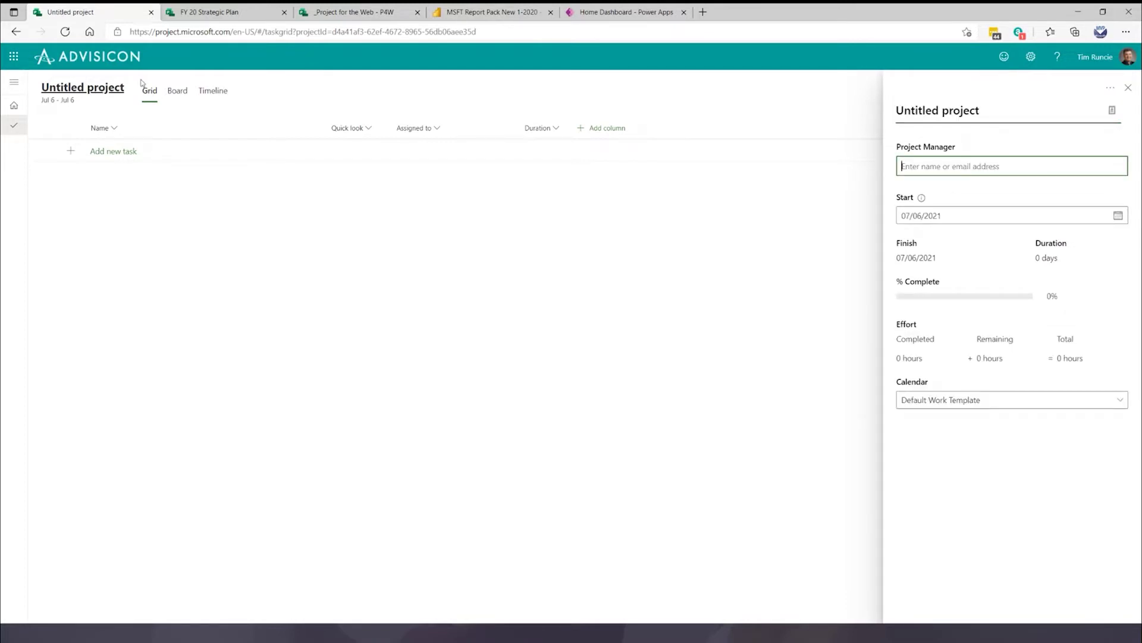
click(925, 109)
text(U)
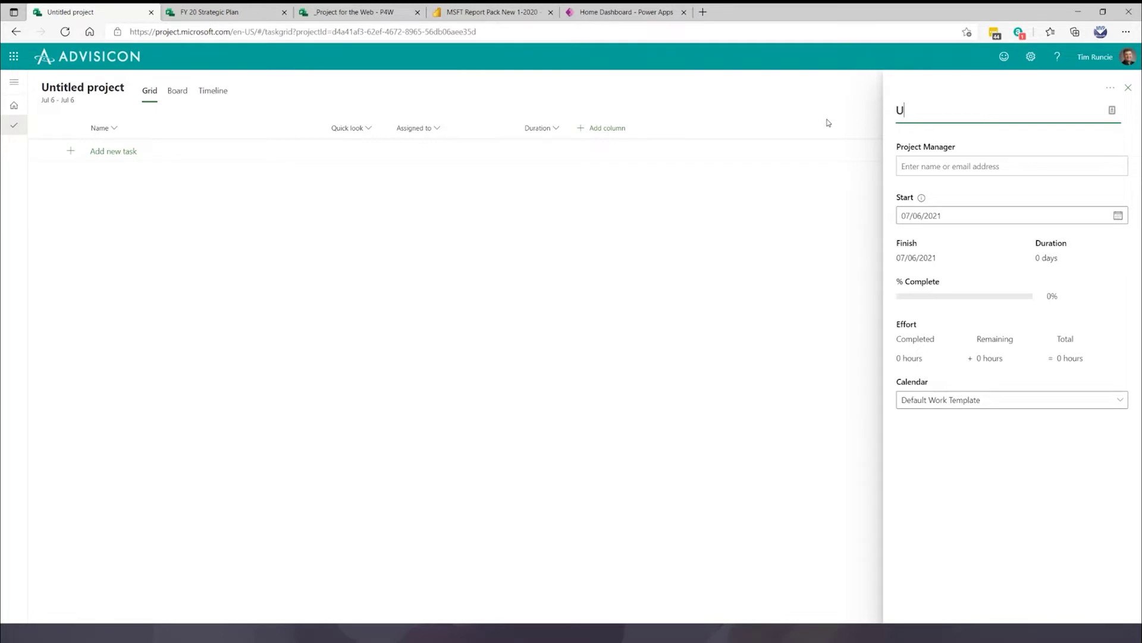
text(sing Project for the Web - P4W)
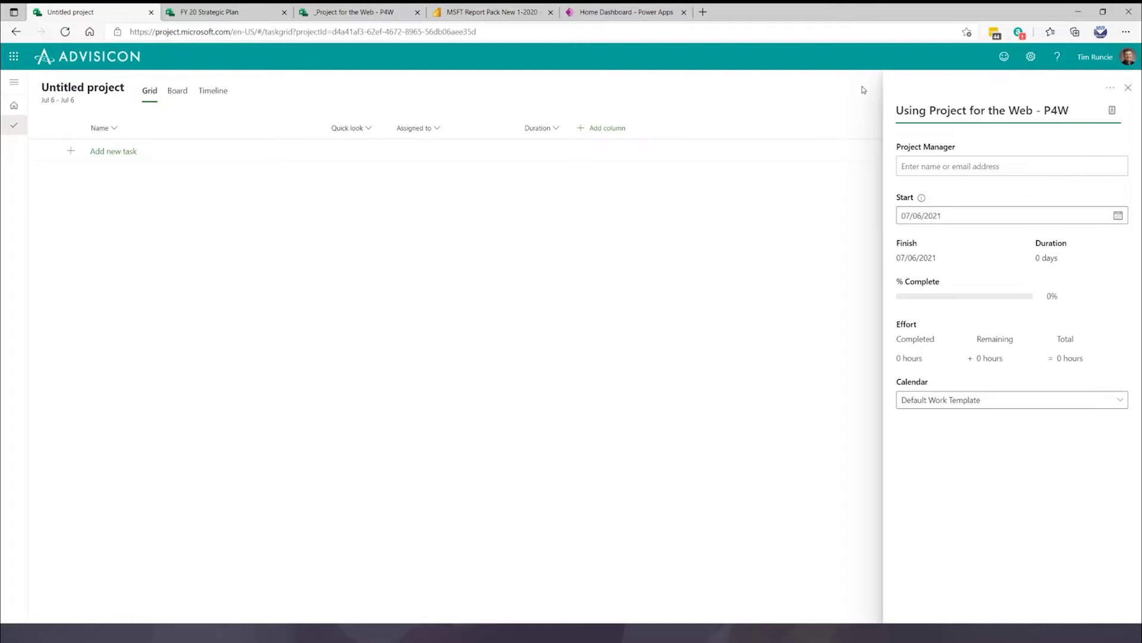
Assign the project manager by looking up the person's name in the project details.
click(932, 165)
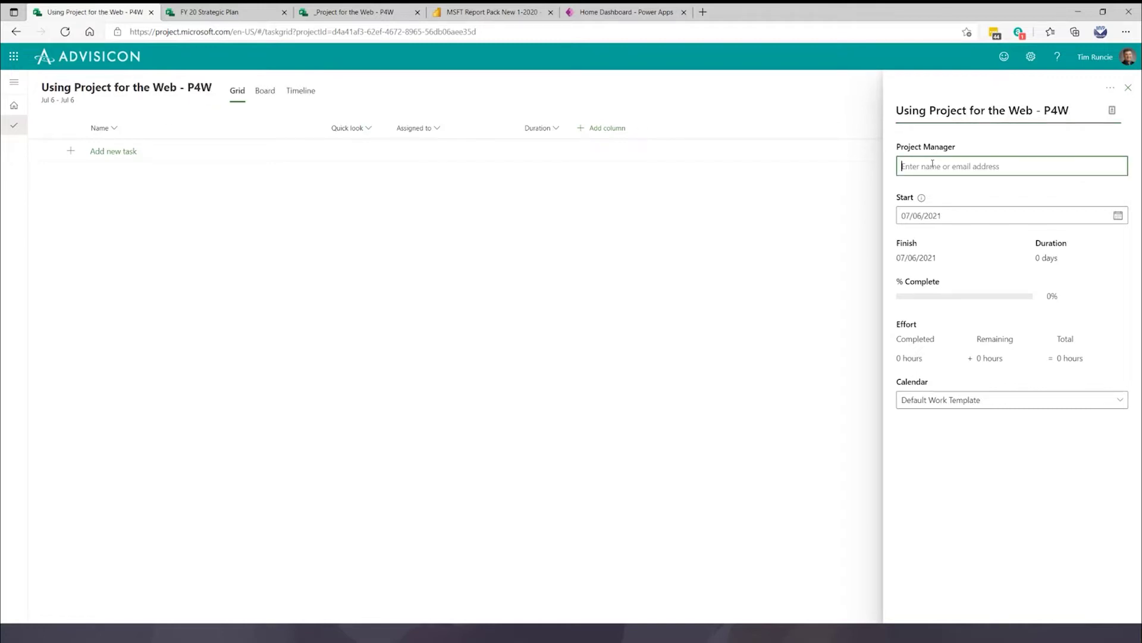
text(Tim)
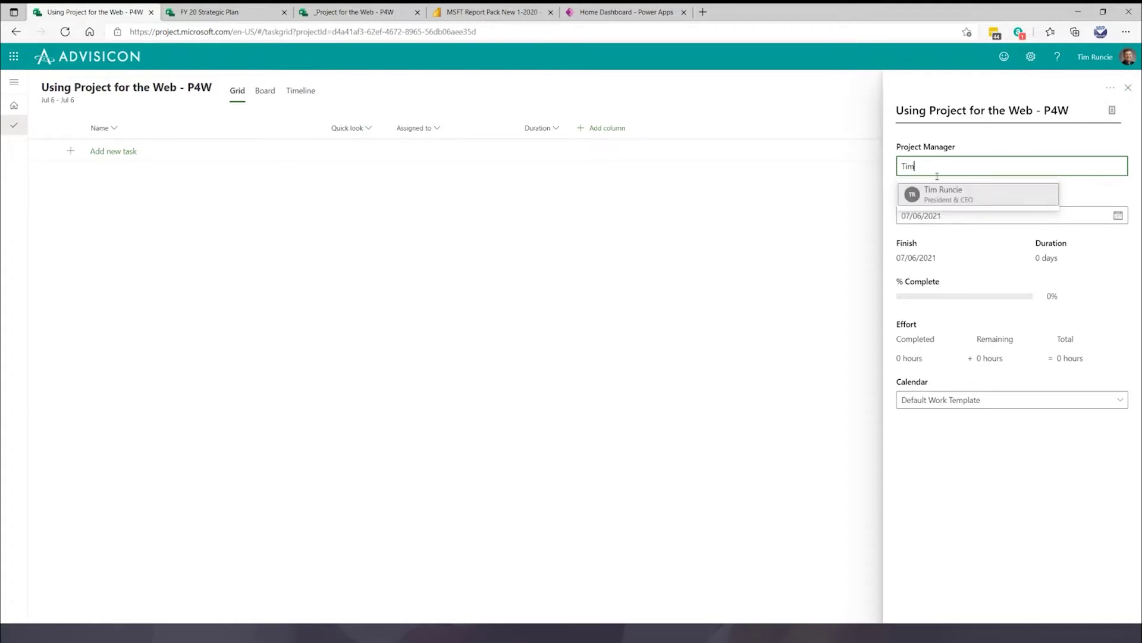
click(947, 199)
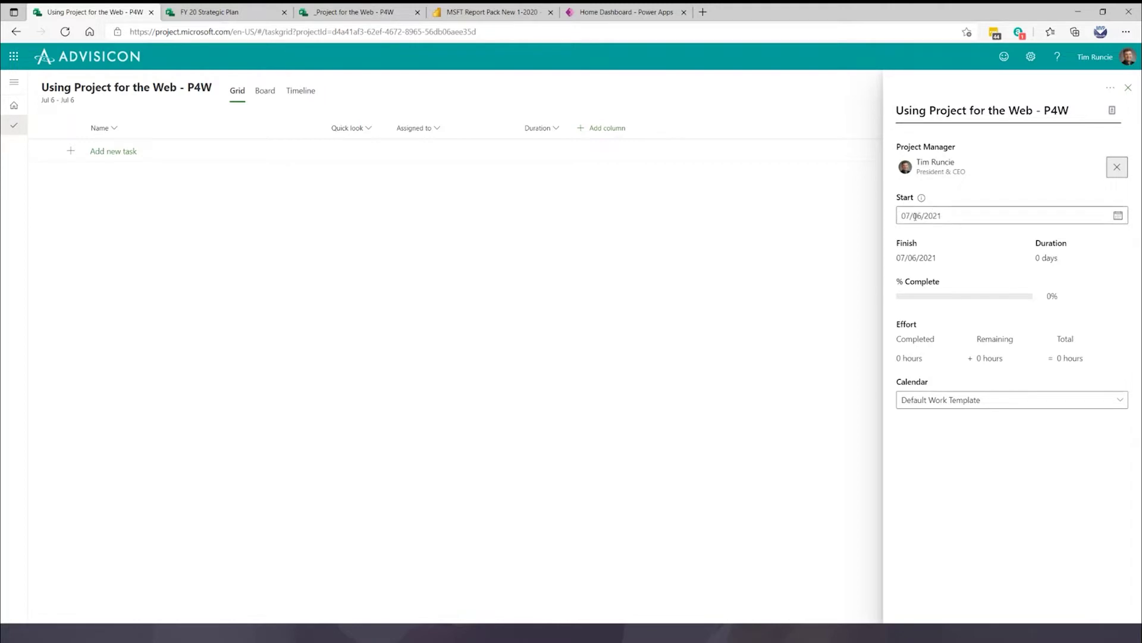
Set the project's start date to 06/28/2021 with the Default Work Template calendar, and close the project details.
click(952, 215)
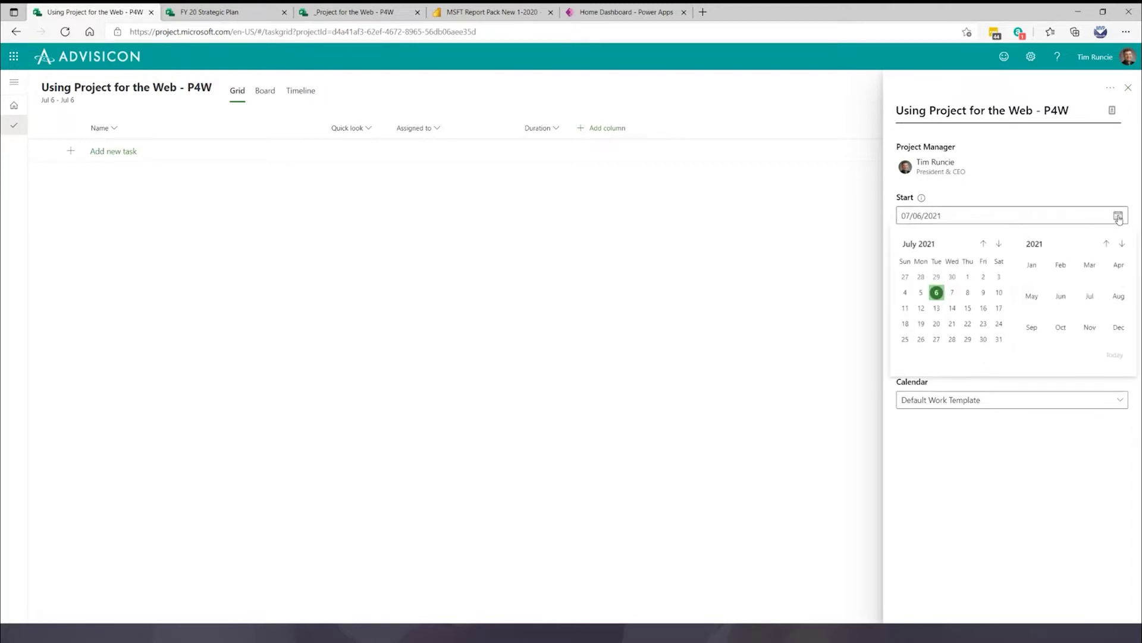
click(921, 277)
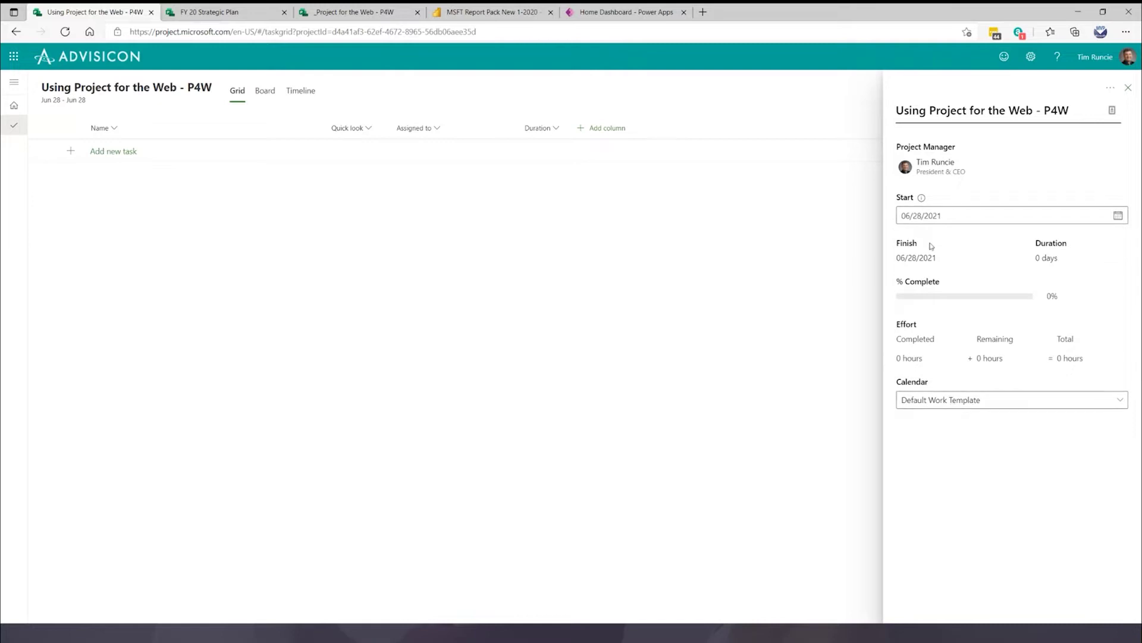
click(964, 399)
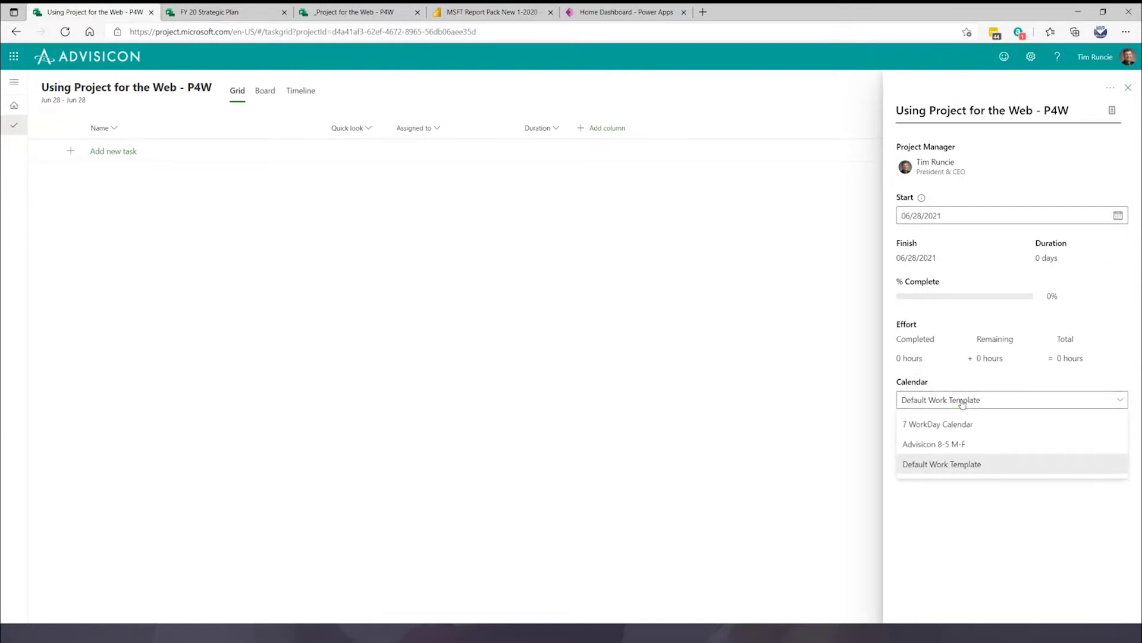
click(959, 467)
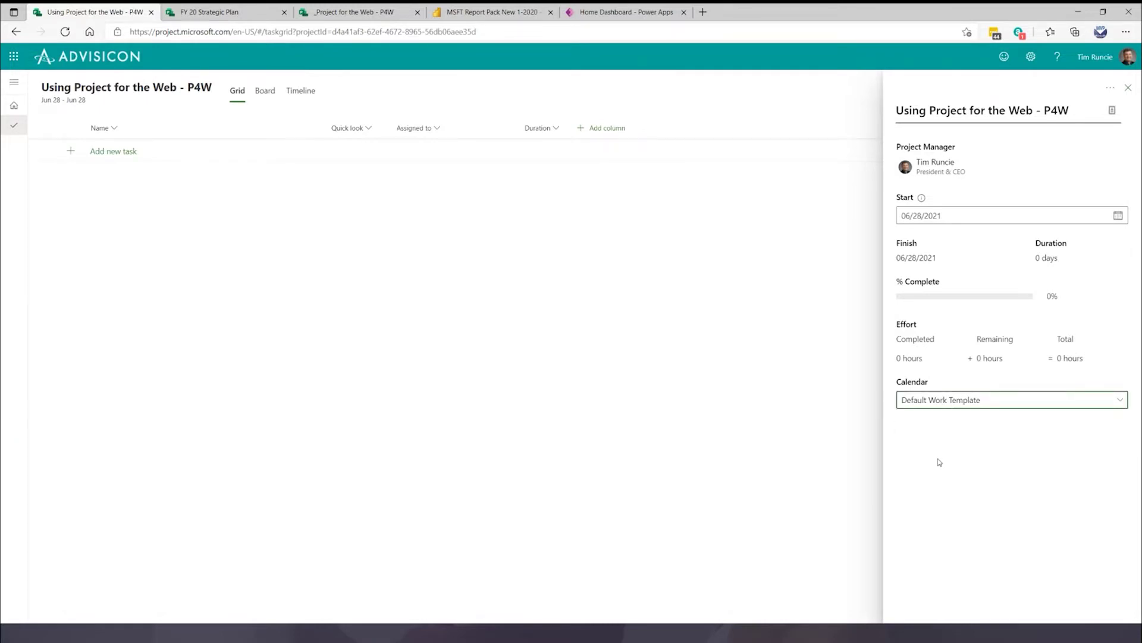
click(303, 257)
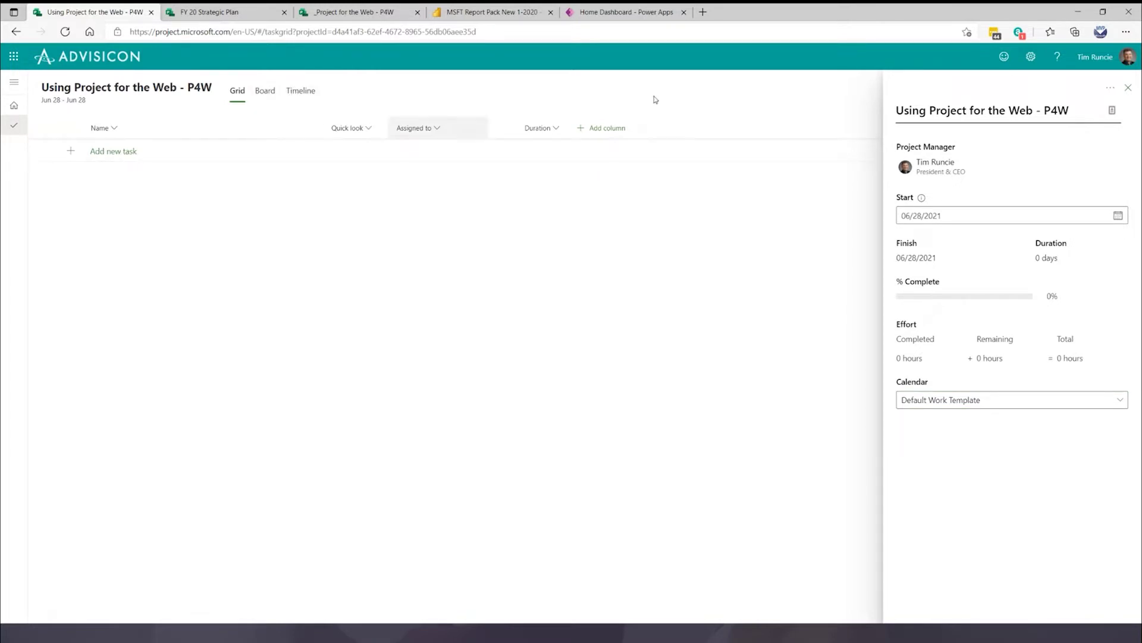
click(1128, 87)
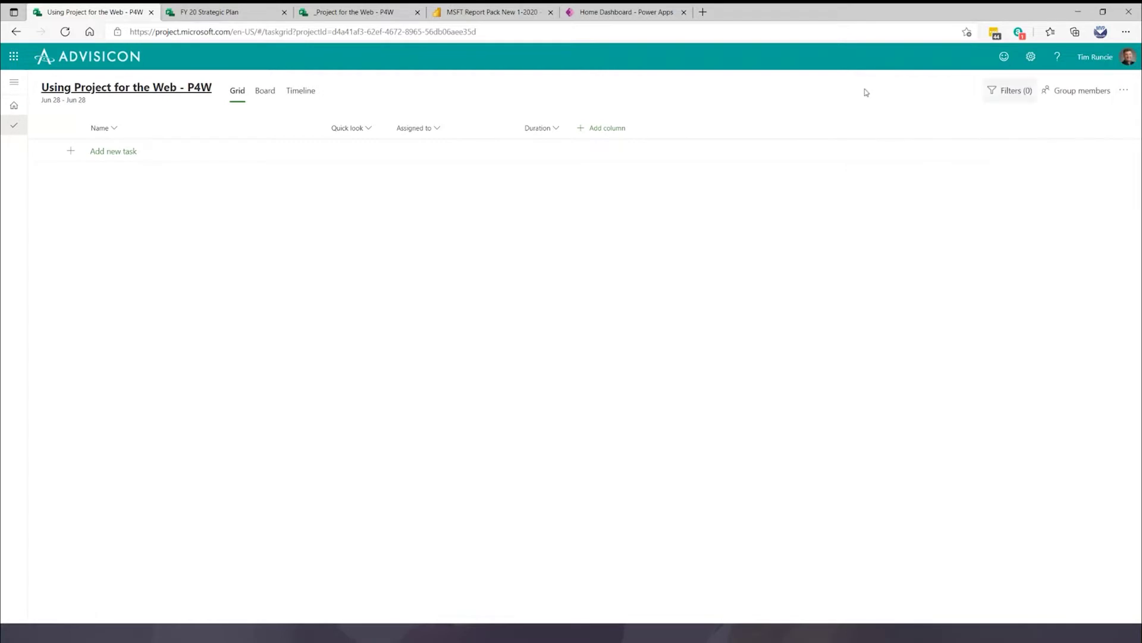
Add three tasks to the project grid: Planning Phase, Build and Test Deploy.
click(115, 151)
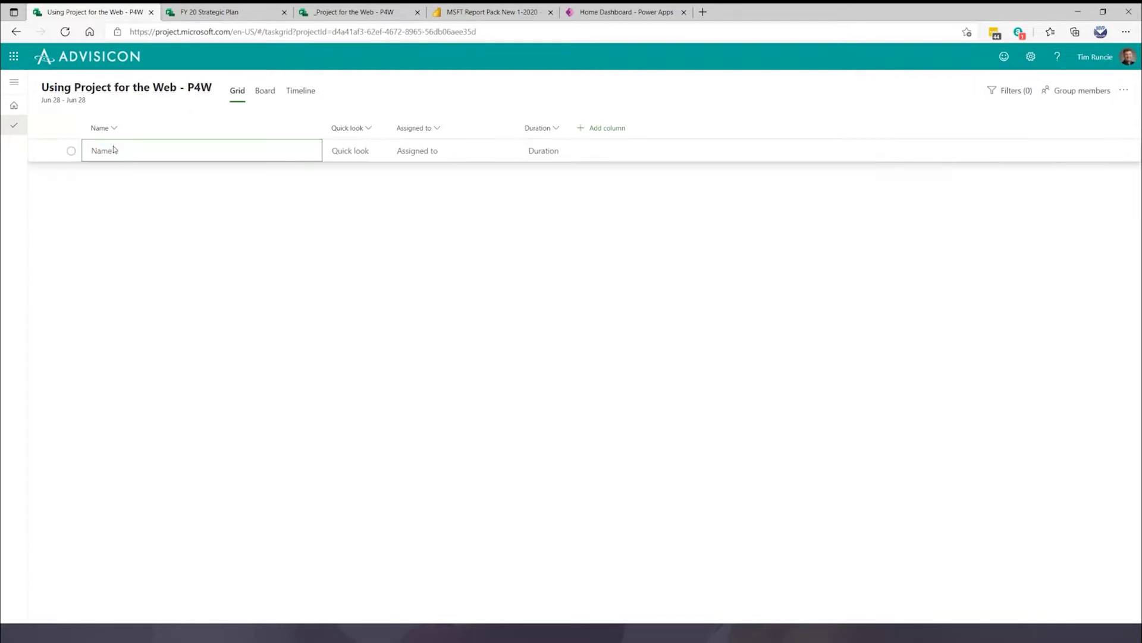
click(143, 155)
text(Planning Phase)
key(Return)
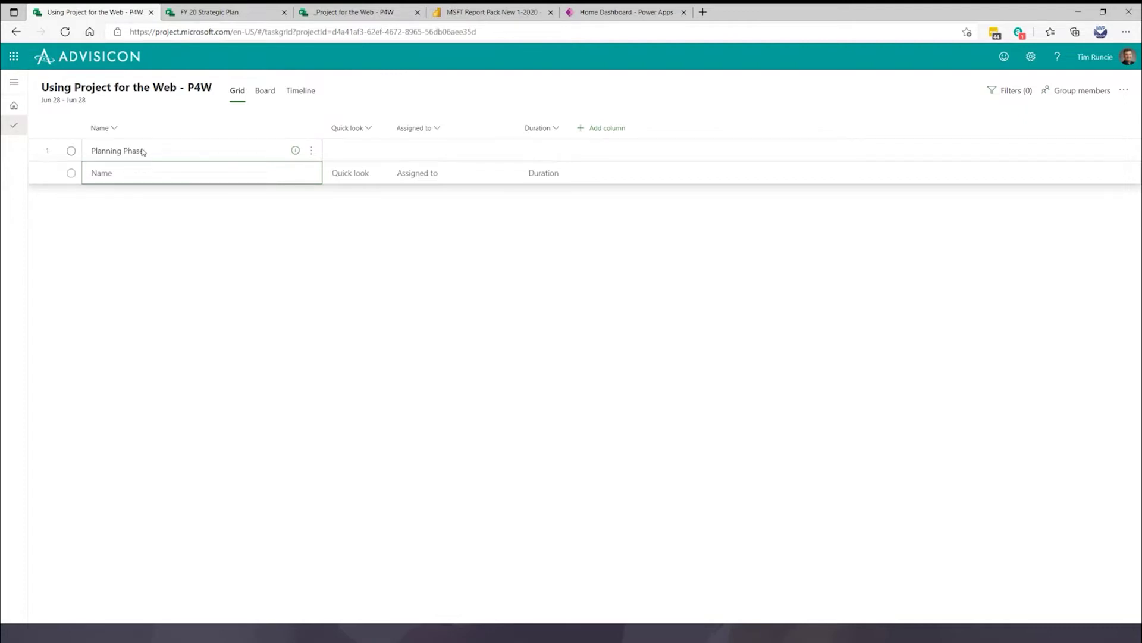
text(T)
text(uild)
key(Return)
text(Test Deploy)
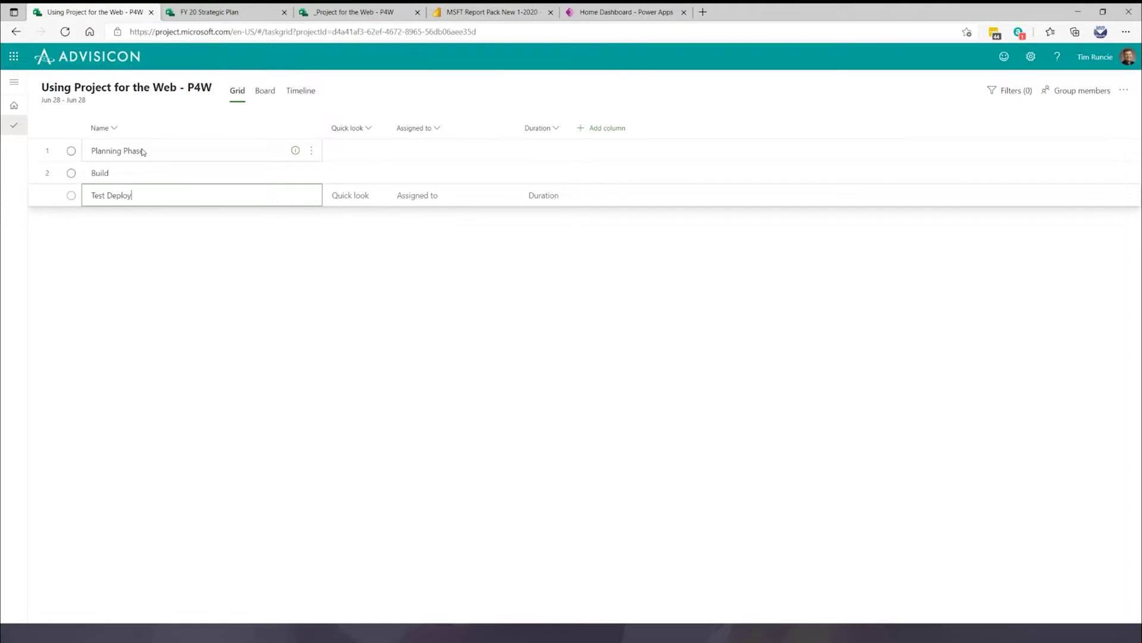
key(Return)
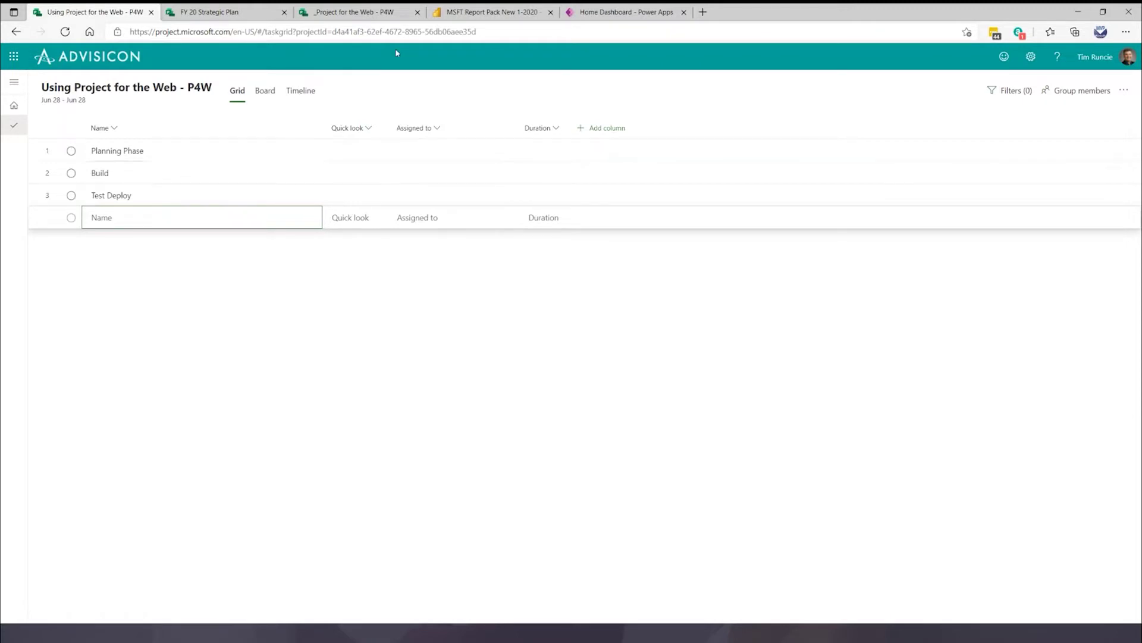
Add the Bucket column to the task grid after the Duration column.
click(594, 131)
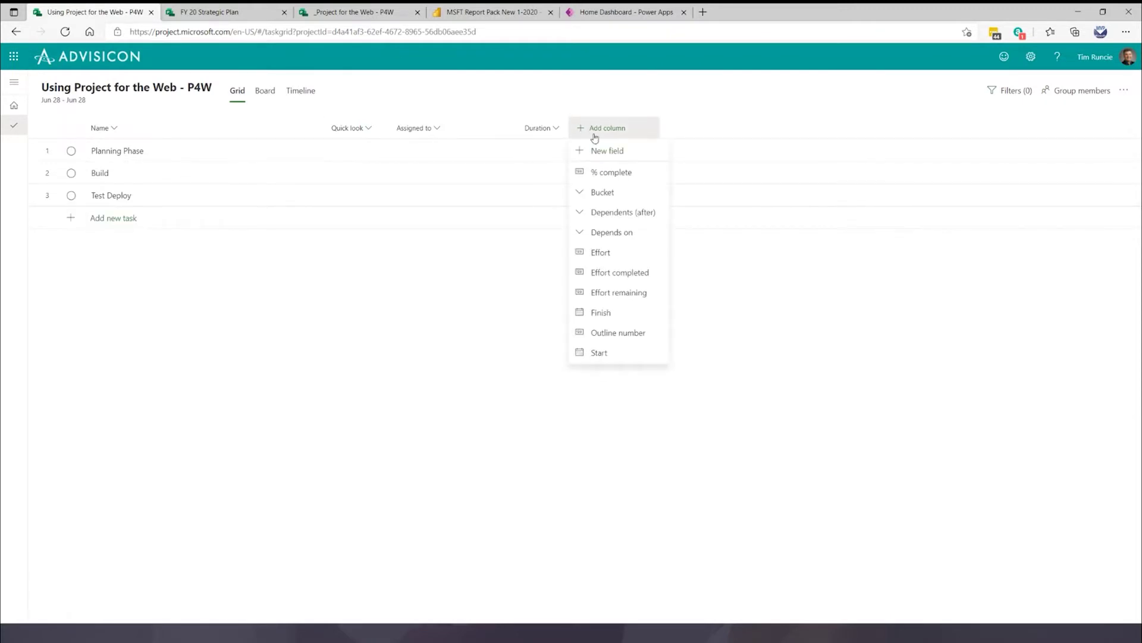
click(614, 193)
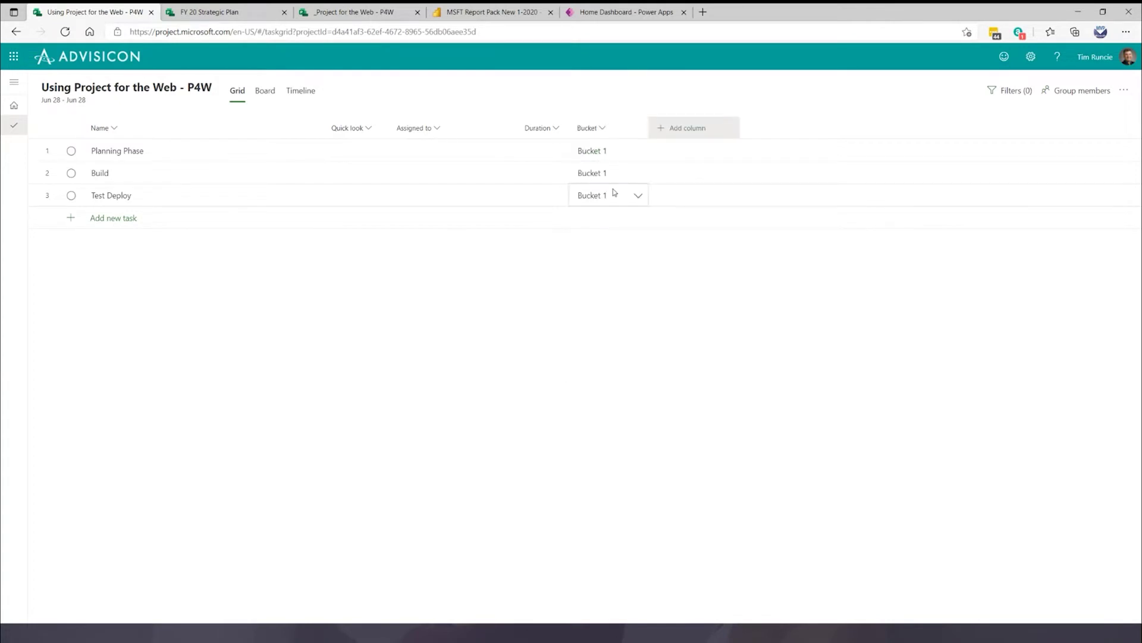
Hide the Bucket column in the task grid, and view the addable columns and the Quick look column's options.
click(602, 132)
click(586, 155)
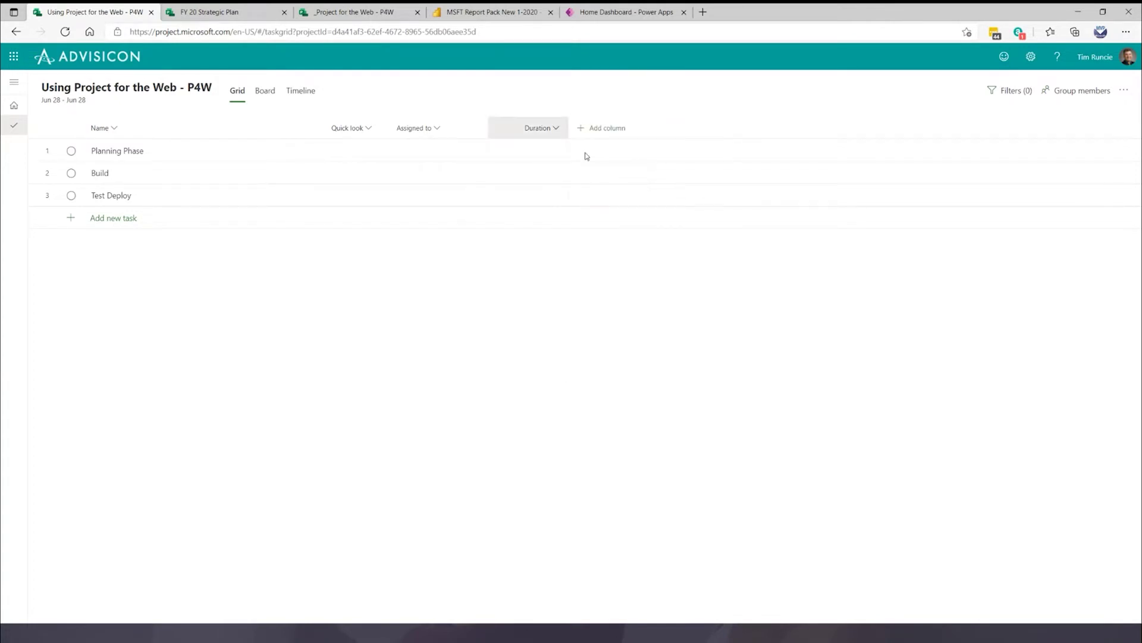
click(609, 130)
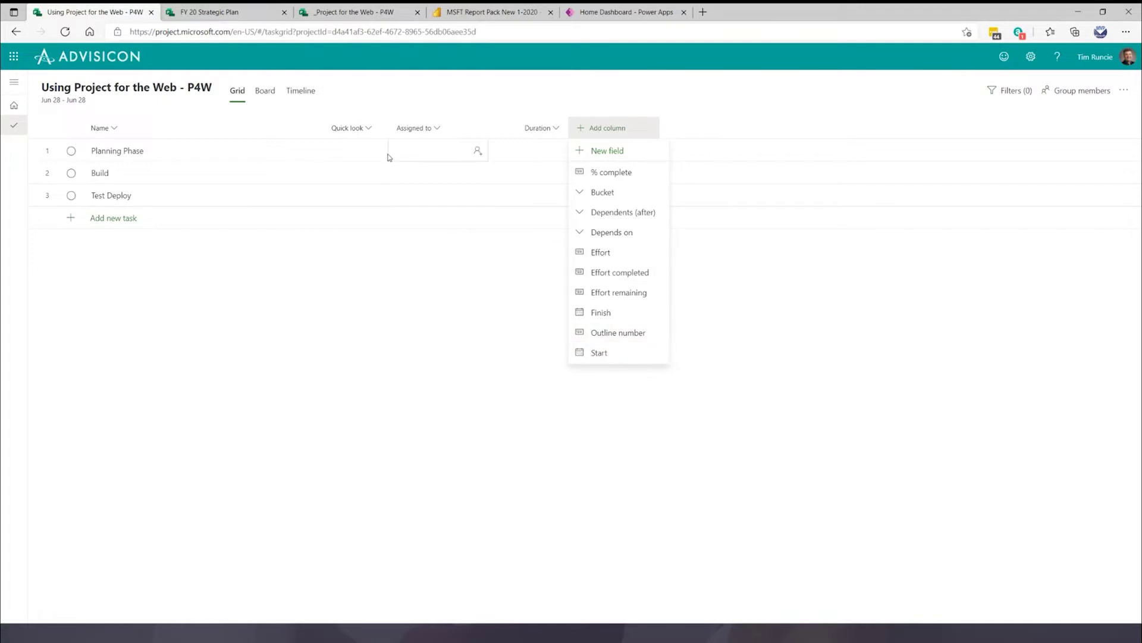
click(374, 133)
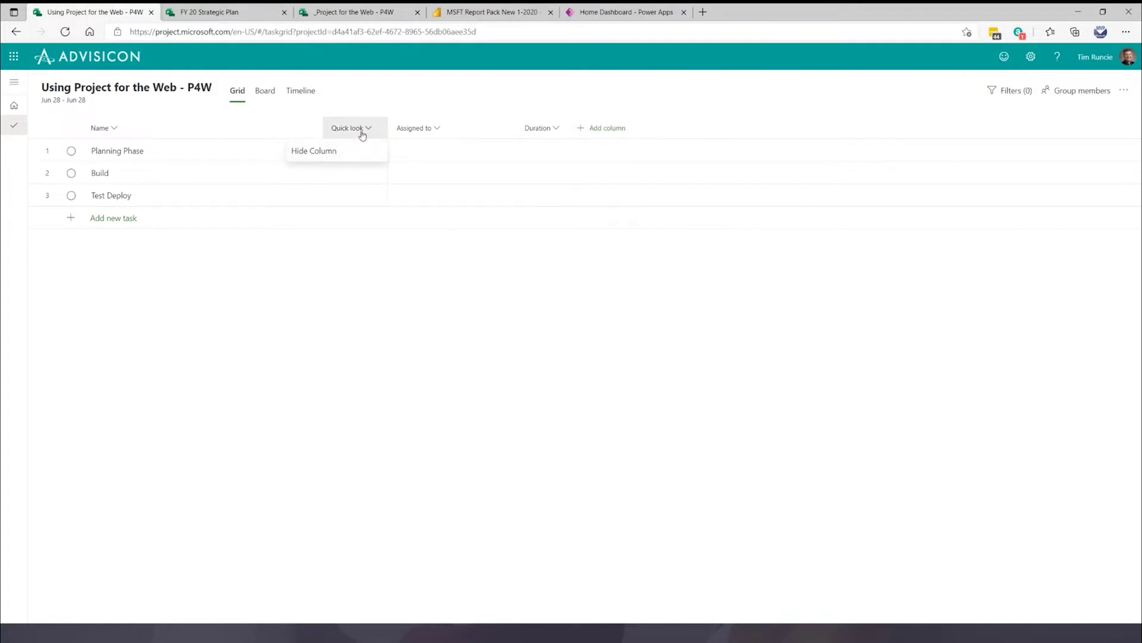
click(452, 280)
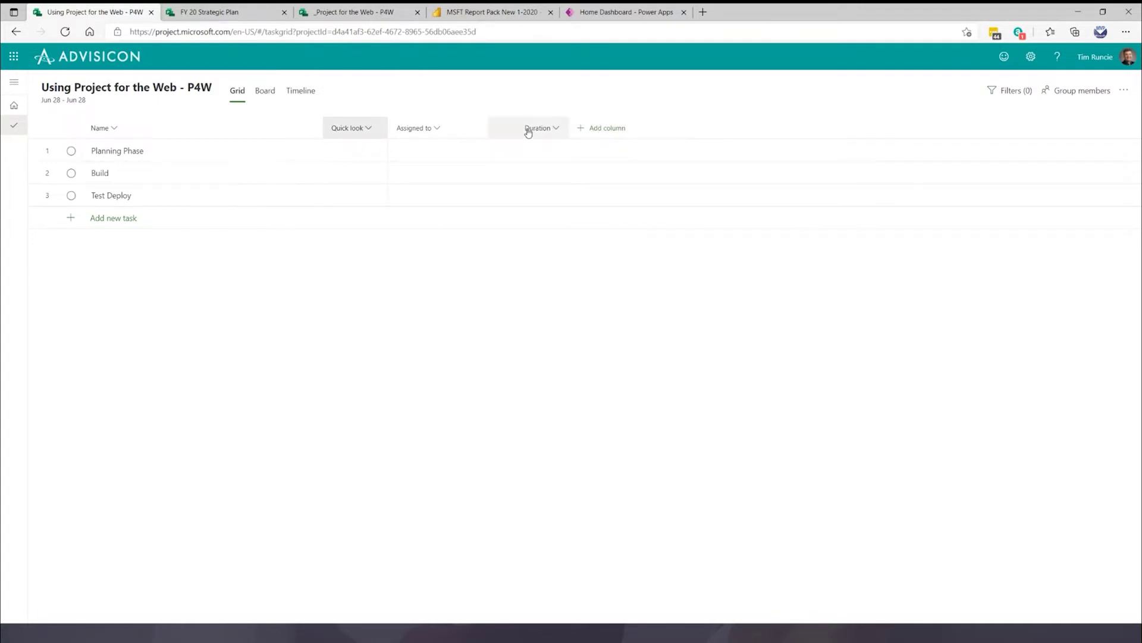
Reorder the grid columns so Quick look comes first, followed by Name, Duration and Assigned to.
drag(357, 128, 324, 128)
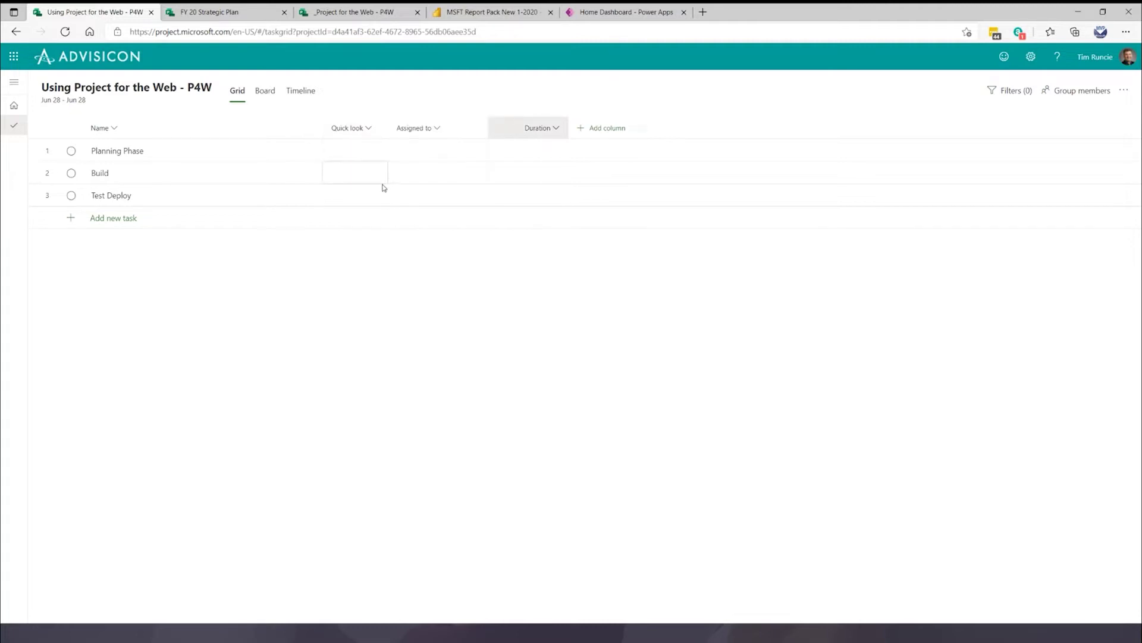
mouse_move(507, 128)
mouse_down()
mouse_move(291, 125)
mouse_move(334, 129)
mouse_up()
drag(441, 128, 92, 127)
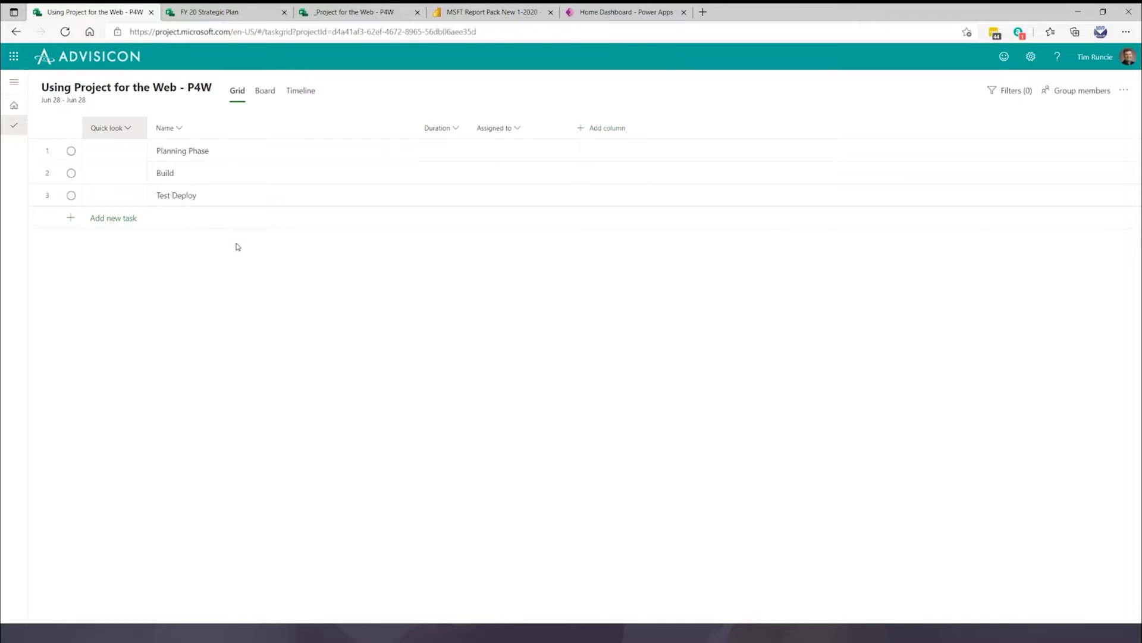
Switch the project to the Board view and rename the Bucket 1 bucket to Backlog.
click(266, 90)
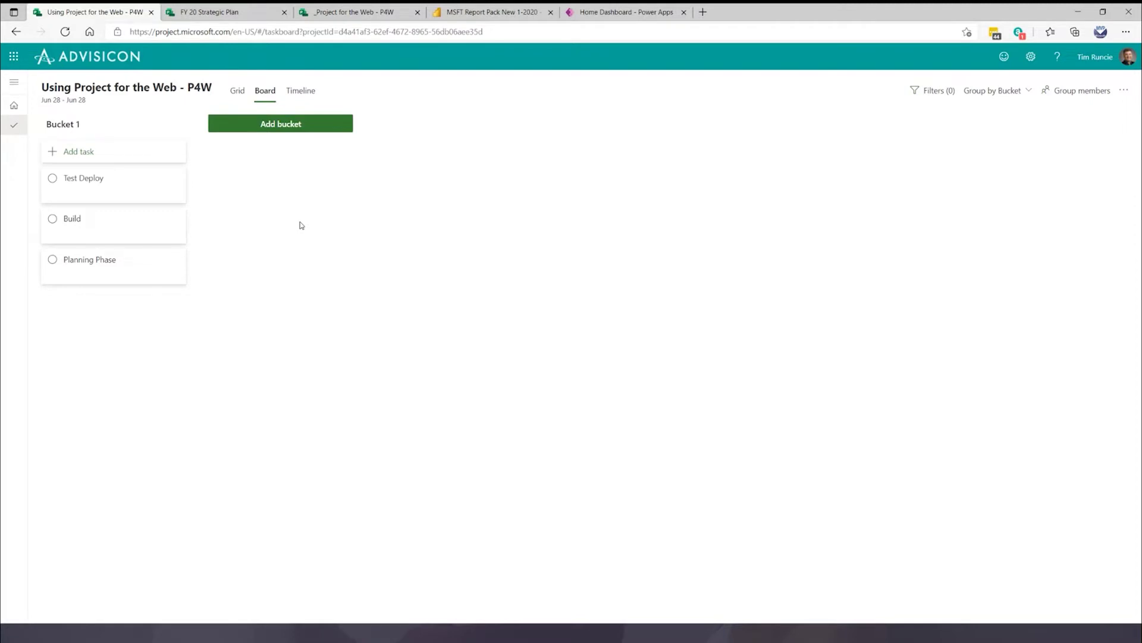
click(110, 125)
key(BackSpace)
key(BackSpace)
key(BackSpace)
text(acklog)
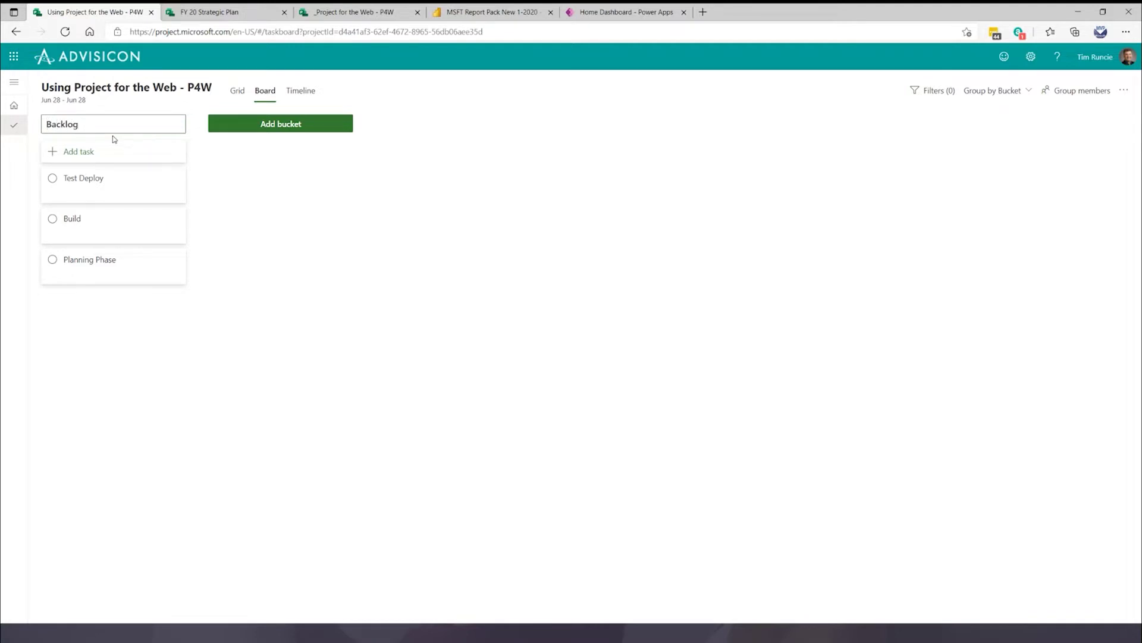
key(Return)
Add a bucket named Planning Phase after Backlog on the board.
click(281, 126)
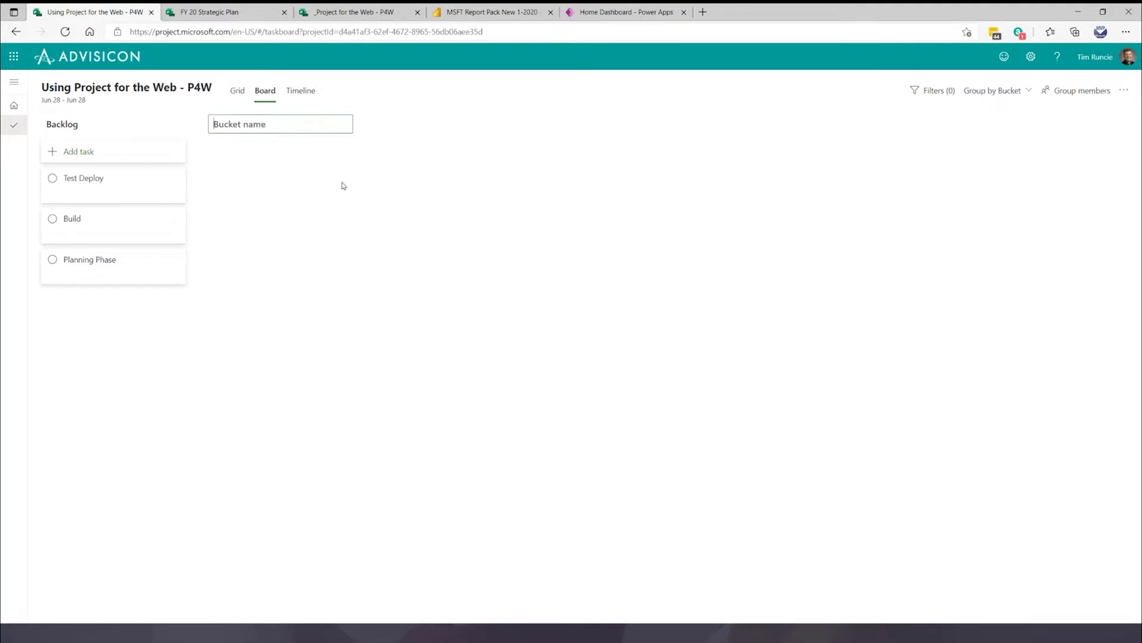
text(Planning Phase)
key(Return)
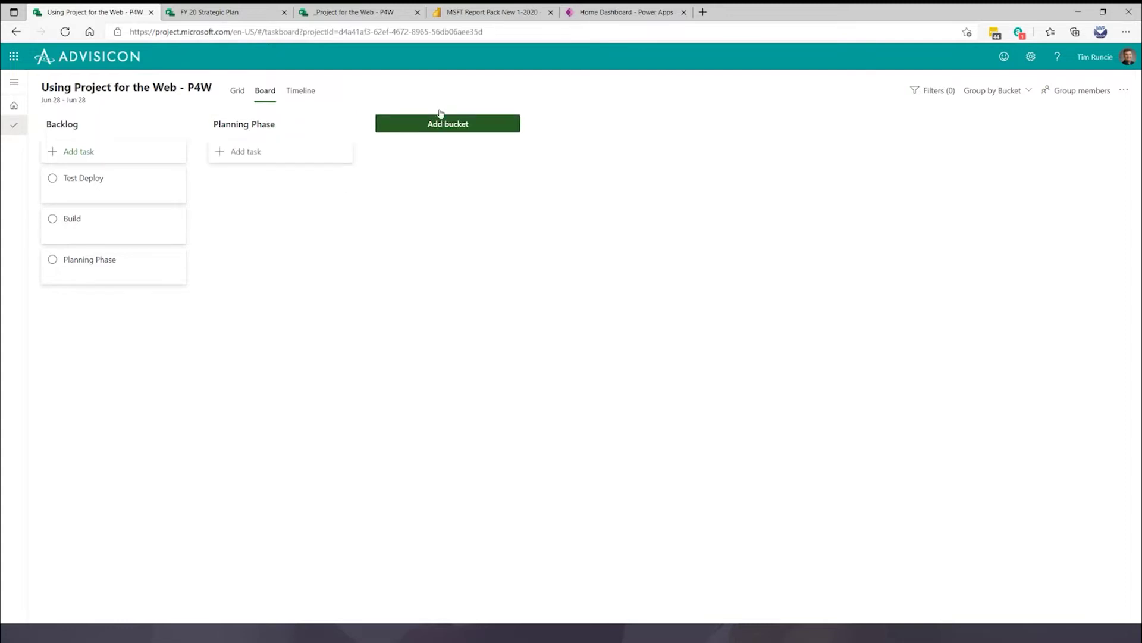
Add a bucket named High Priority after the Planning Phase bucket.
click(449, 124)
text(Prior)
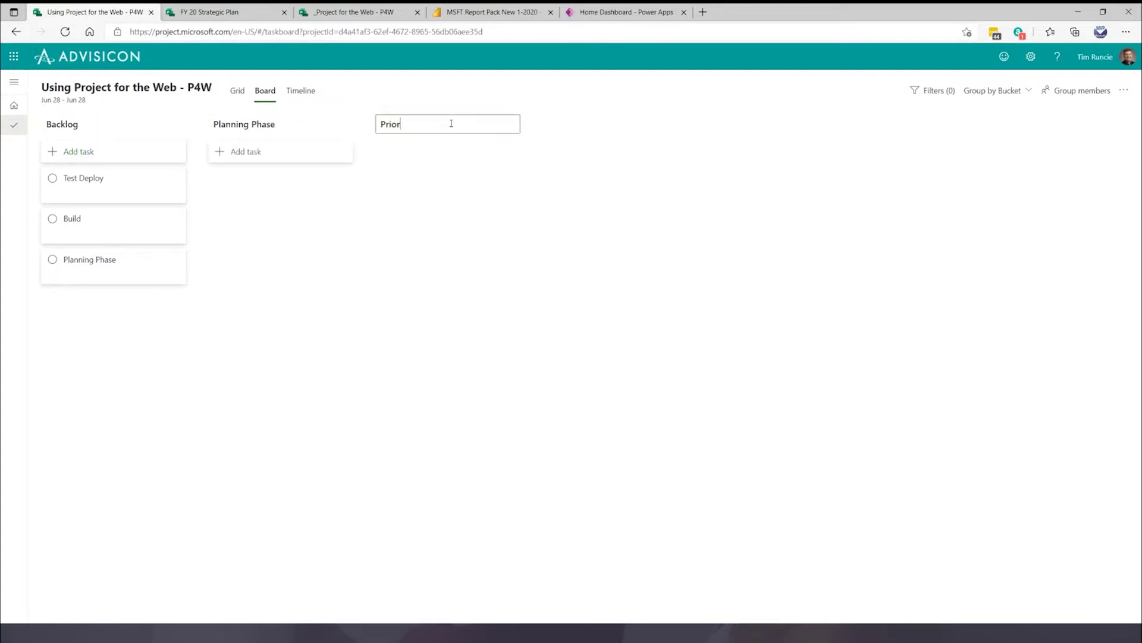
text(t)
key(BackSpace)
key(BackSpace)
key(BackSpace)
key(BackSpace)
text(High Priority)
key(Return)
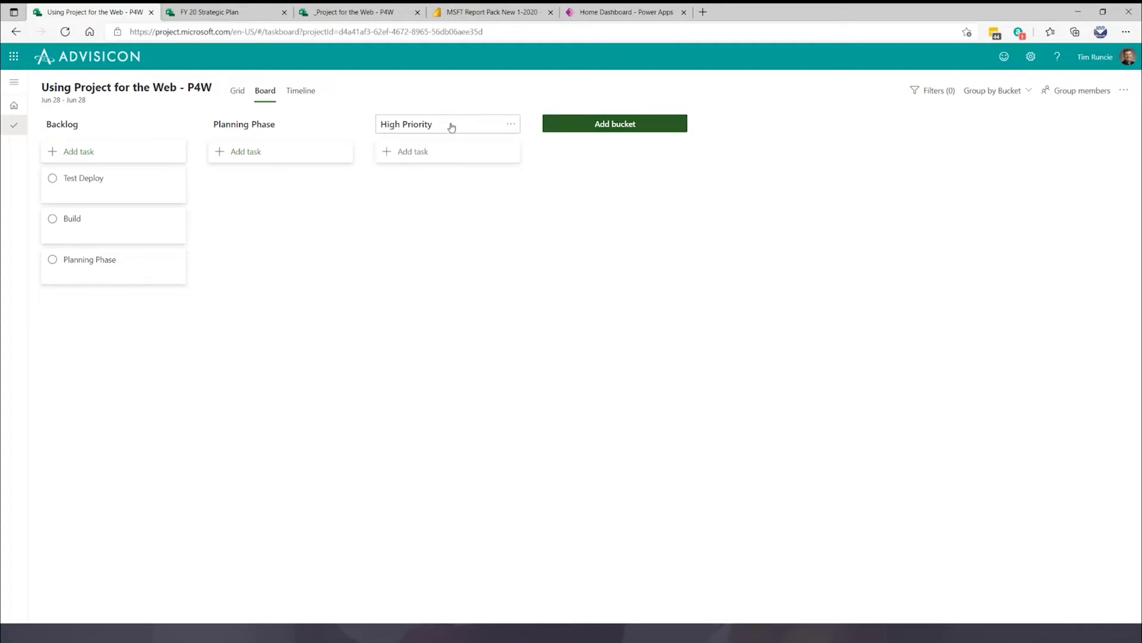
Add a bucket named Normal Priority after the High Priority bucket.
click(614, 123)
text(Norm)
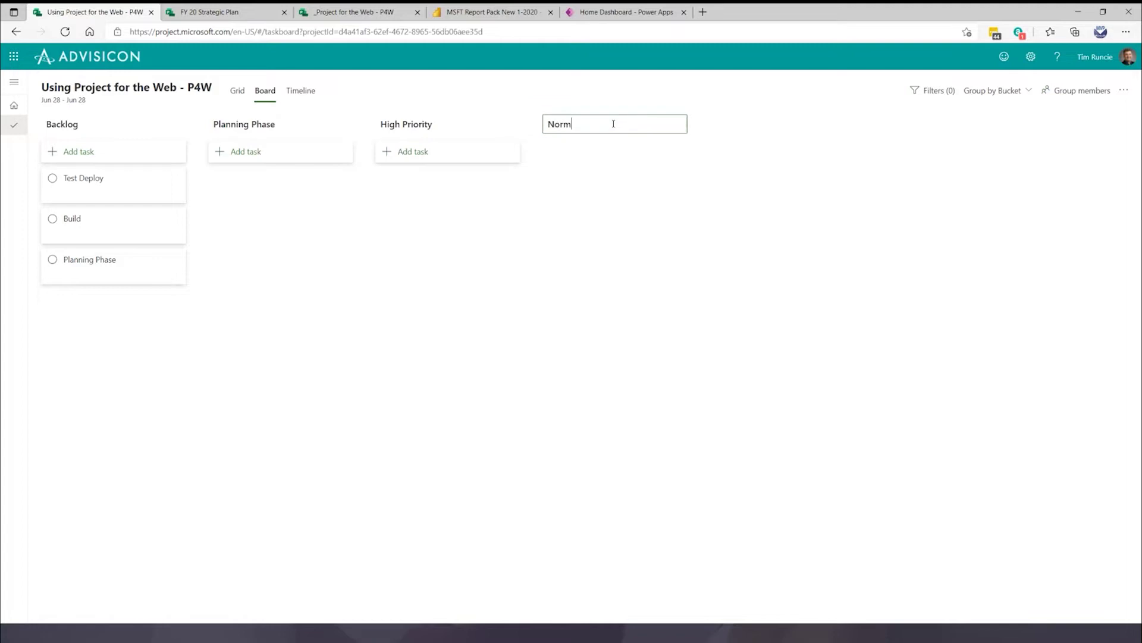
text(al Prioirity)
key(BackSpace)
key(BackSpace)
key(BackSpace)
text(rity)
key(Return)
Add a bucket named Sprint 1 after Normal Priority and show its bucket options.
click(765, 124)
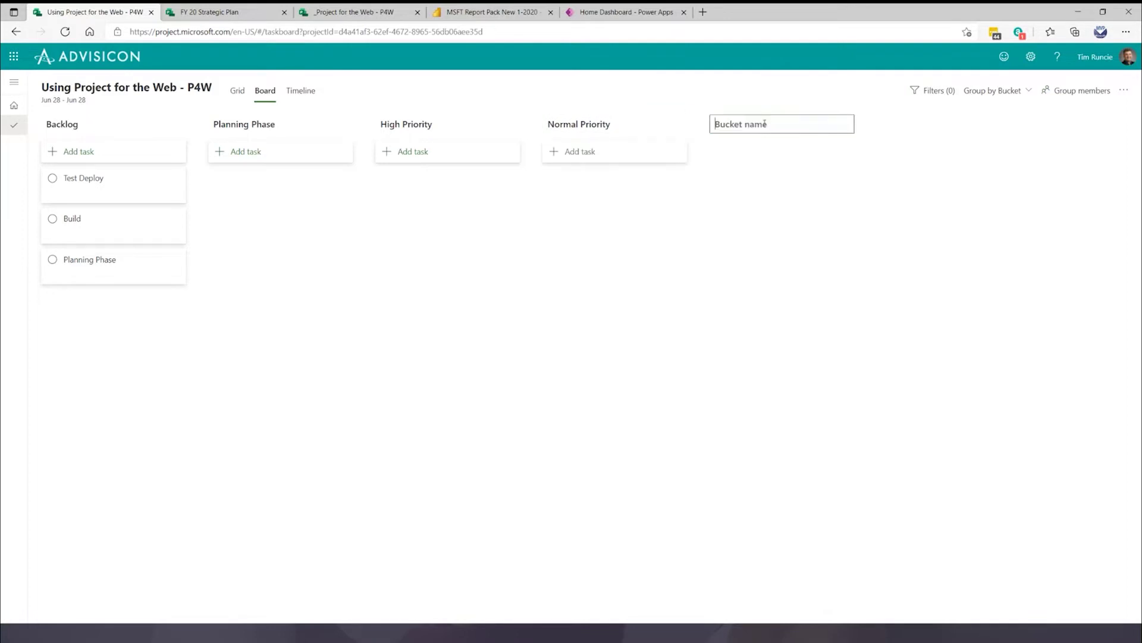
text(Sprint 1)
key(Return)
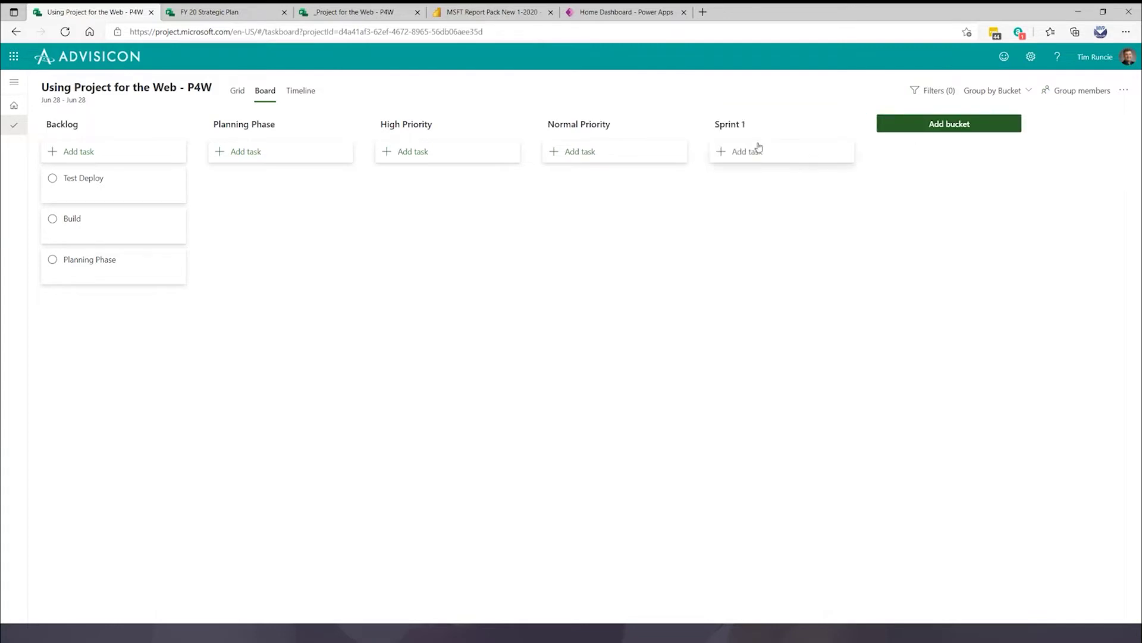
click(845, 124)
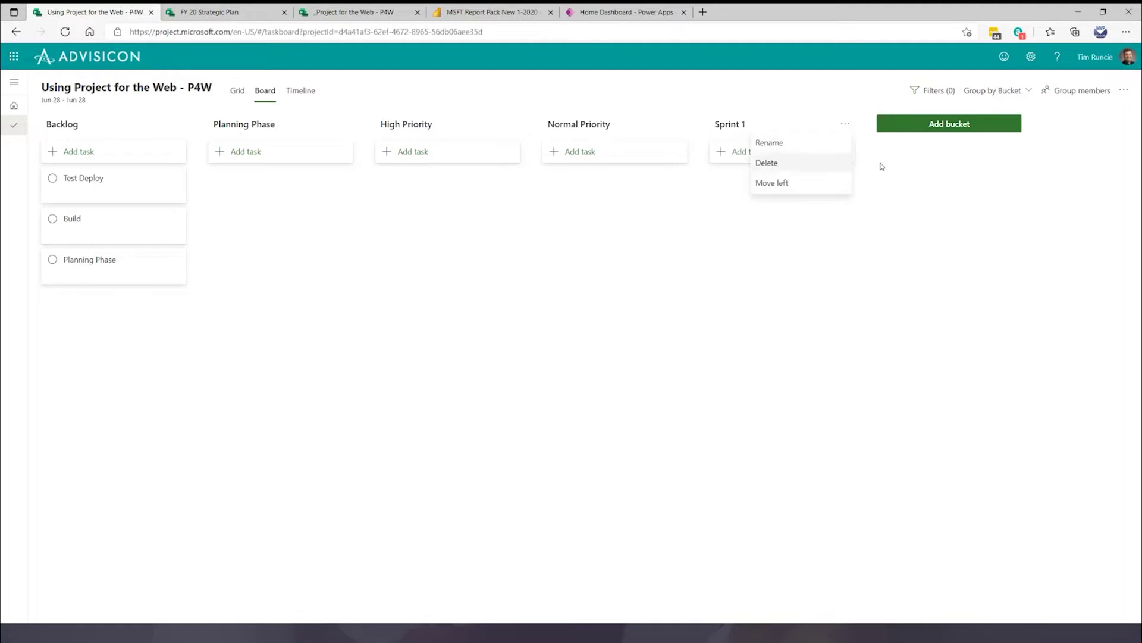
Add a bucket named Sprint 2 after the Sprint 1 bucket.
click(944, 124)
text(spo)
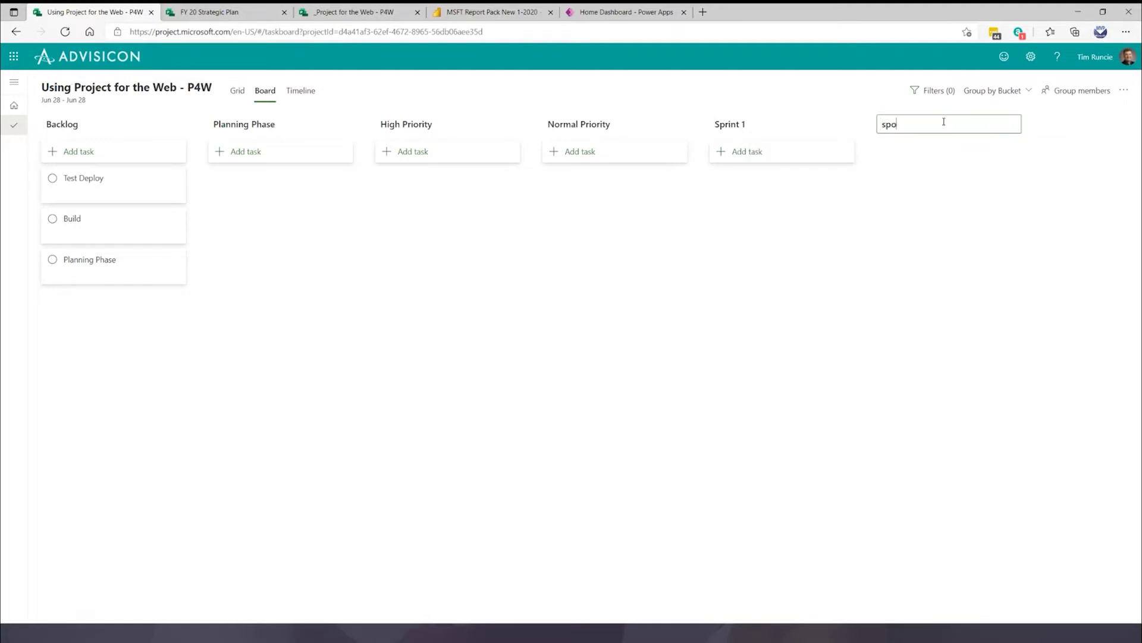
key(BackSpace)
key(BackSpace)
key(BackSpace)
key(BackSpace)
text(Sprint 2)
key(Return)
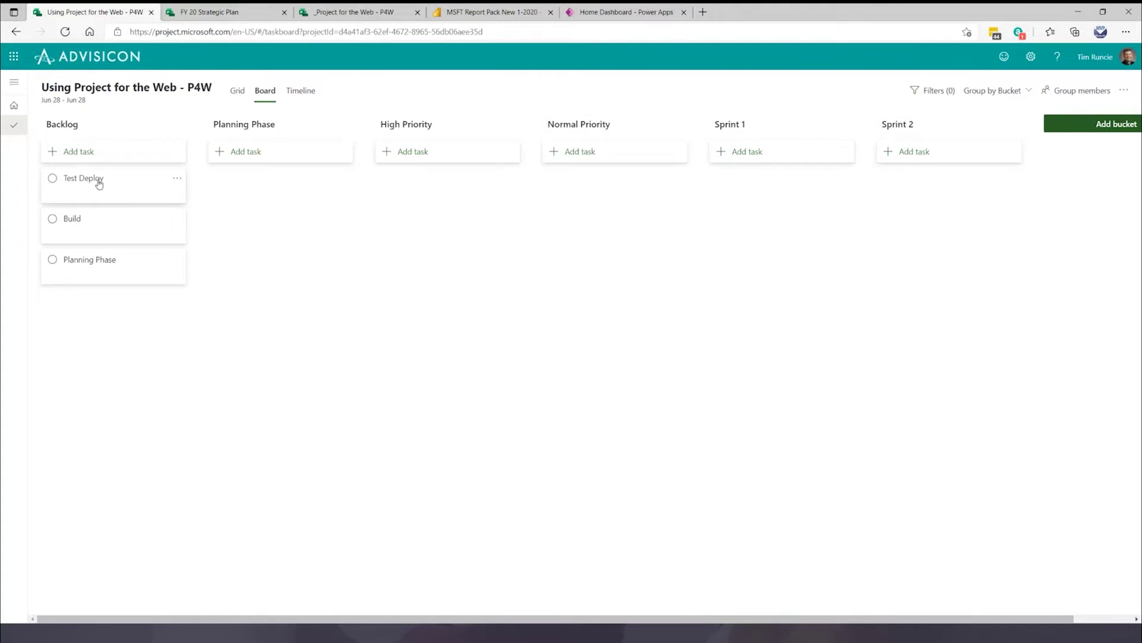
Move the Planning Phase task into the Planning Phase bucket, Test Deploy into Sprint 1 and Build into High Priority.
drag(110, 281, 256, 185)
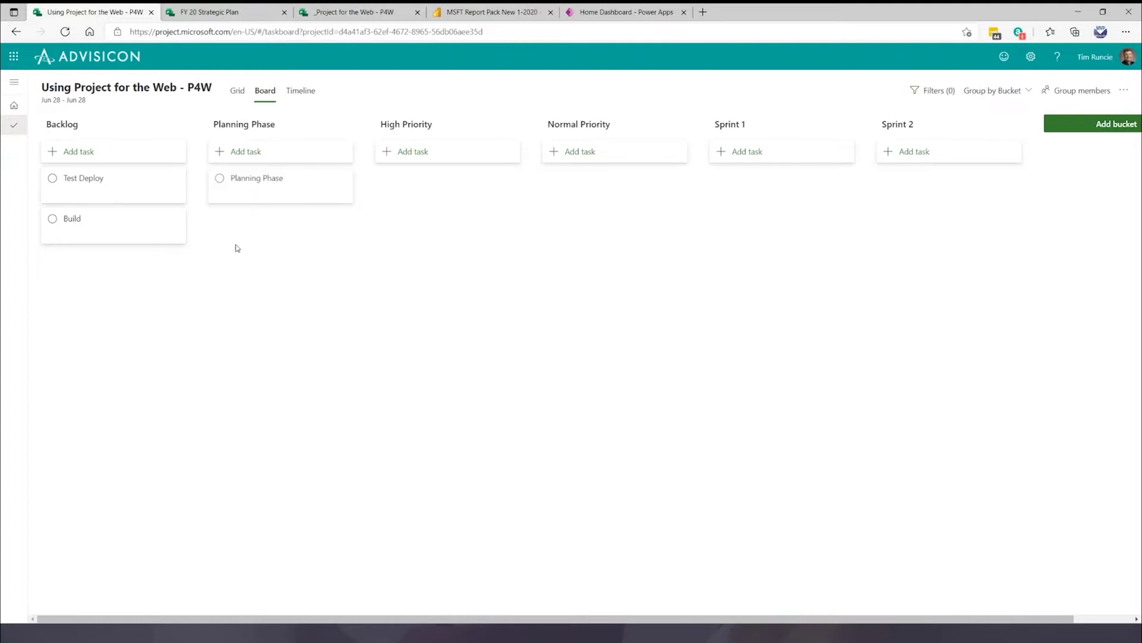
drag(102, 180, 755, 185)
drag(86, 189, 464, 188)
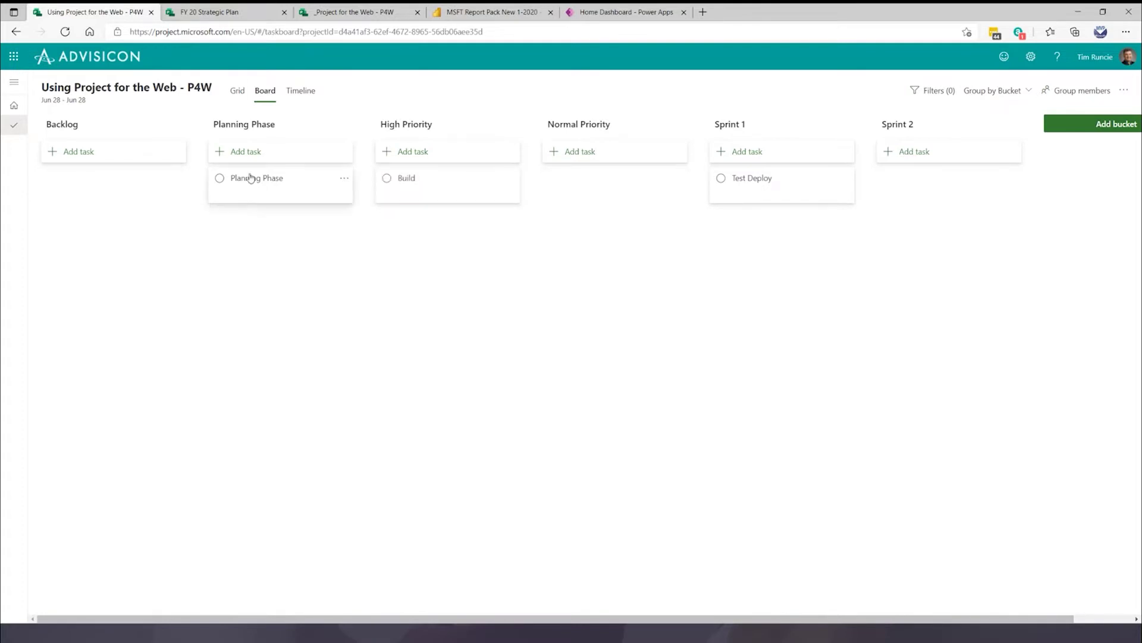
Open the Planning Phase task's details and pick an assignee by searching for the colleague's first name.
click(279, 188)
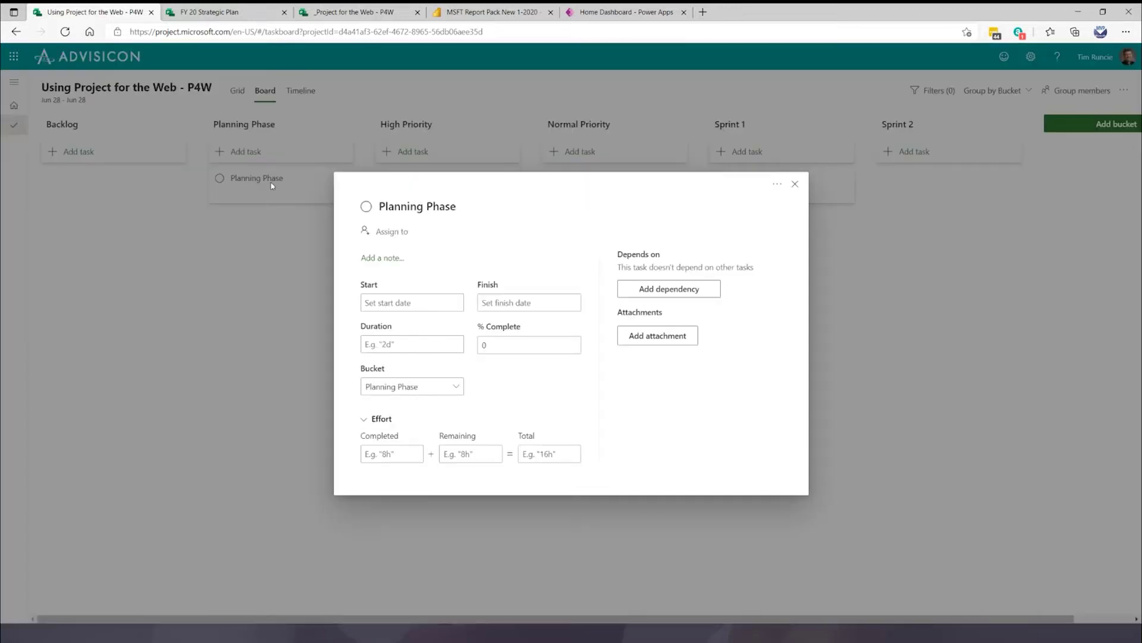
click(396, 235)
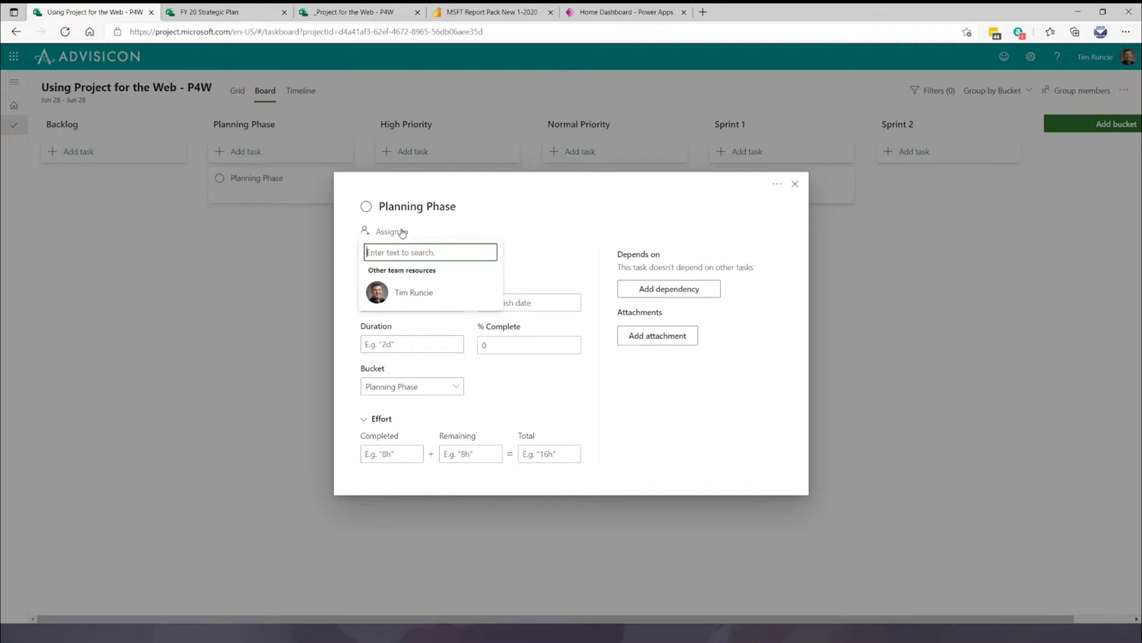
text(David)
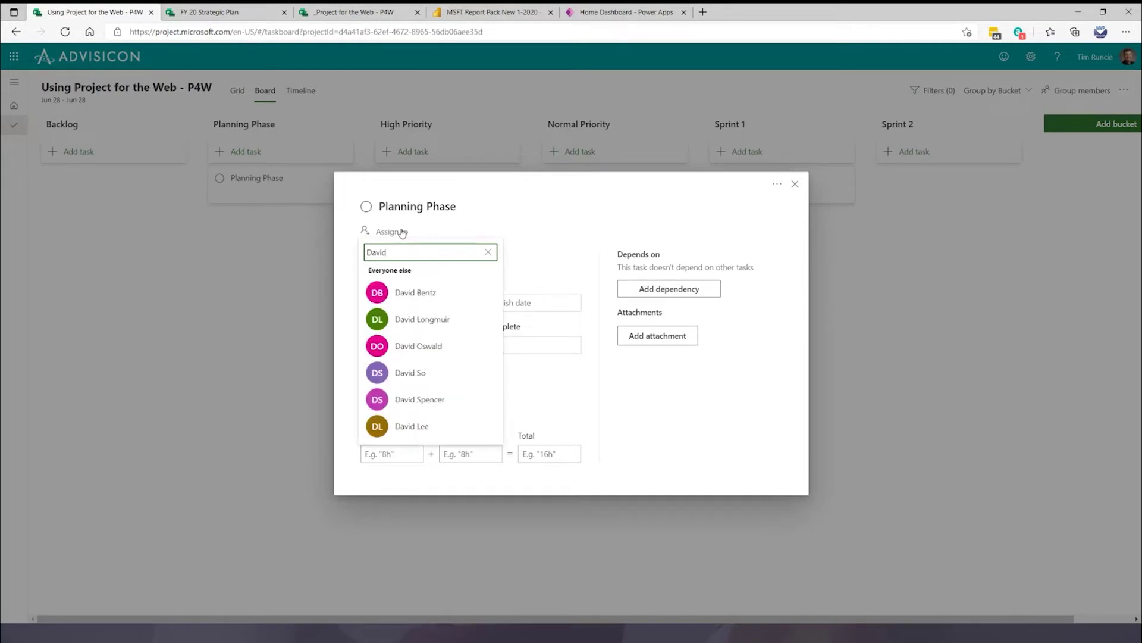
click(404, 292)
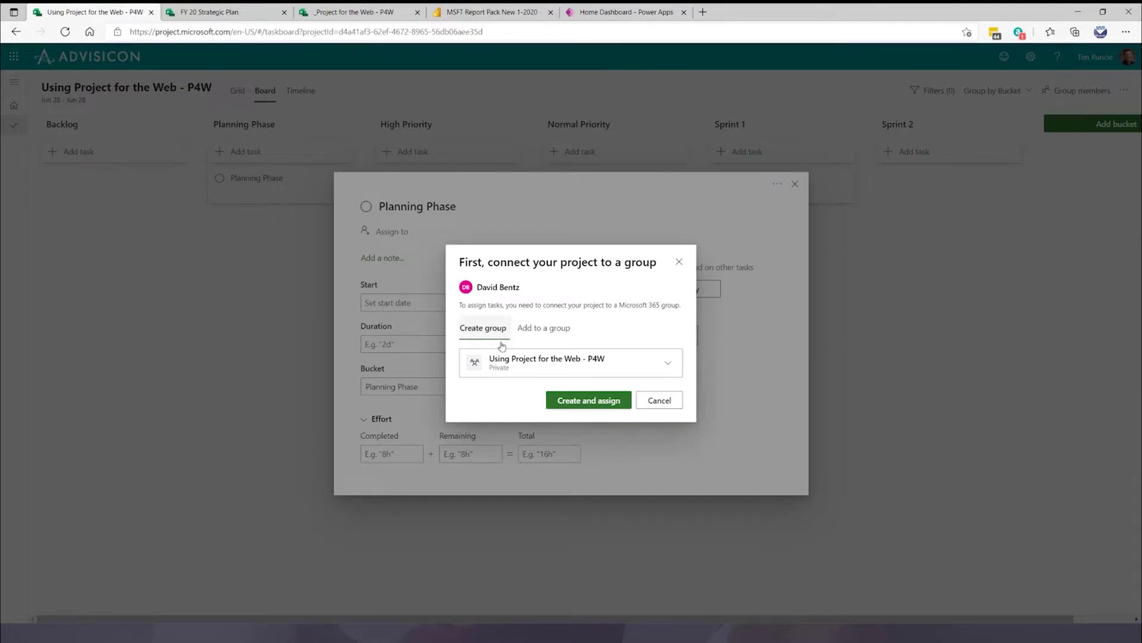
Create the private group Using Project for the Web - P4W to complete the assignment, and close the task details.
click(671, 368)
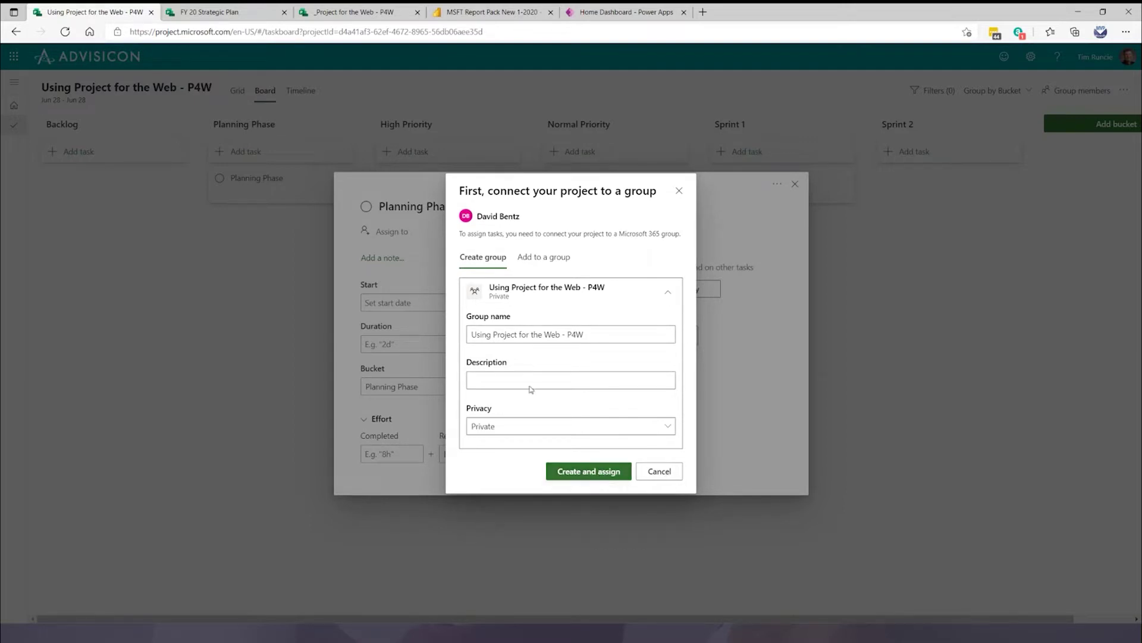
drag(609, 337, 407, 340)
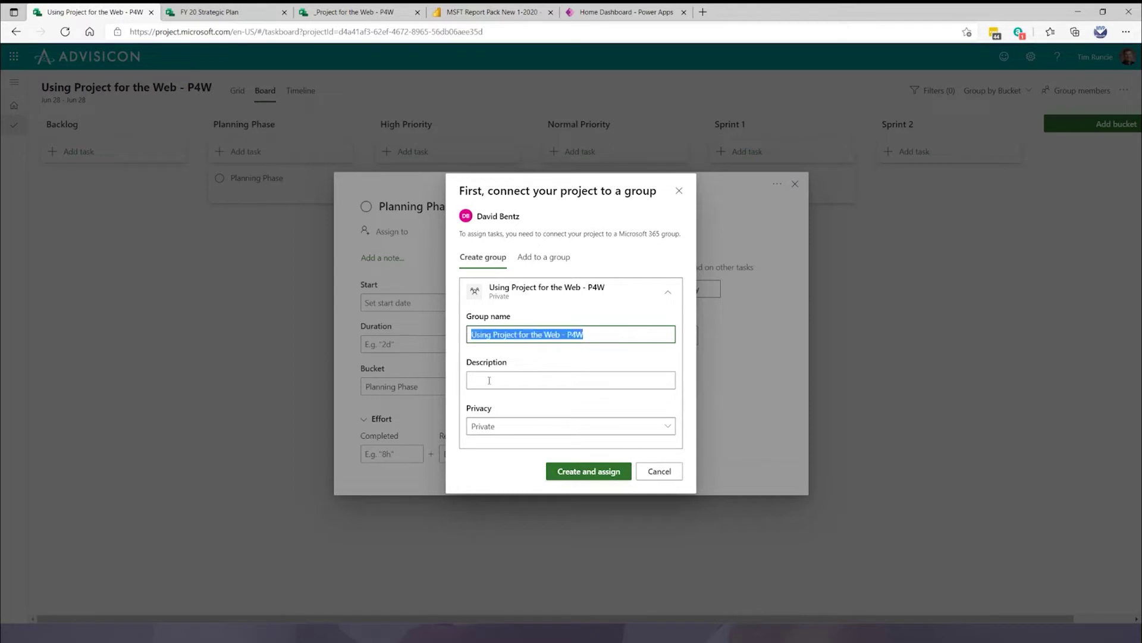
click(590, 474)
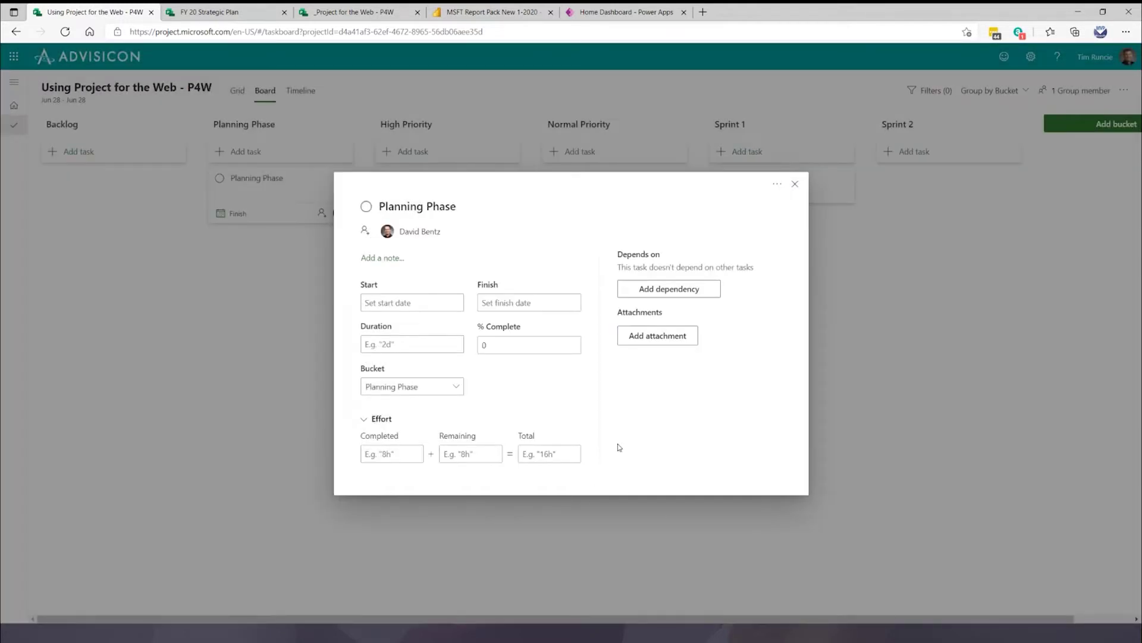
click(795, 187)
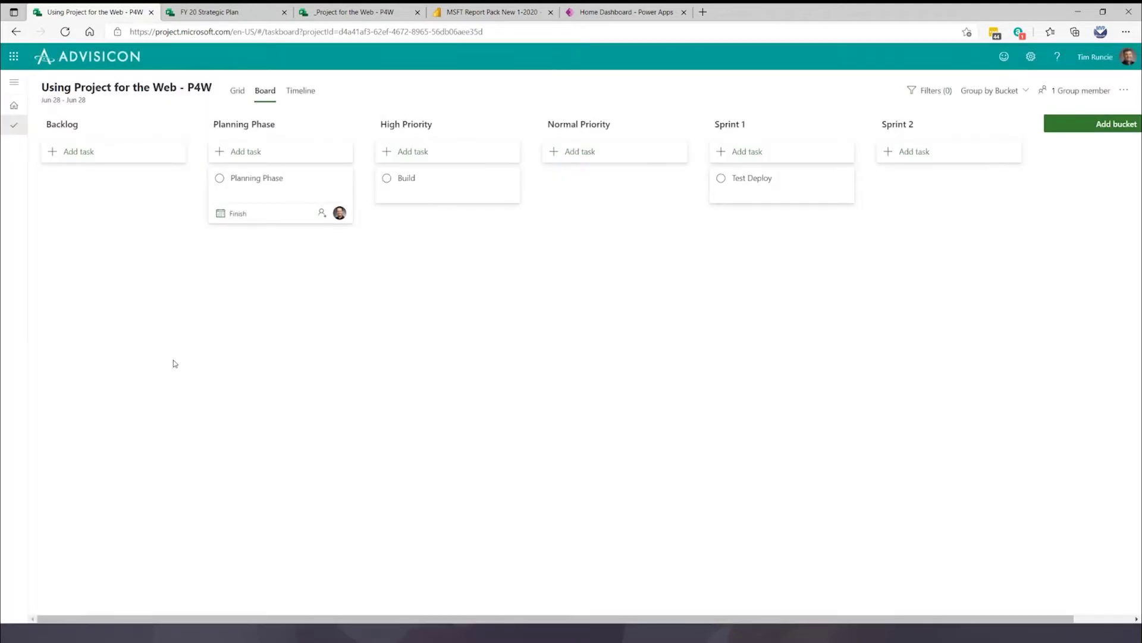
Assign both listed team resources to the Build task and close its details.
click(462, 183)
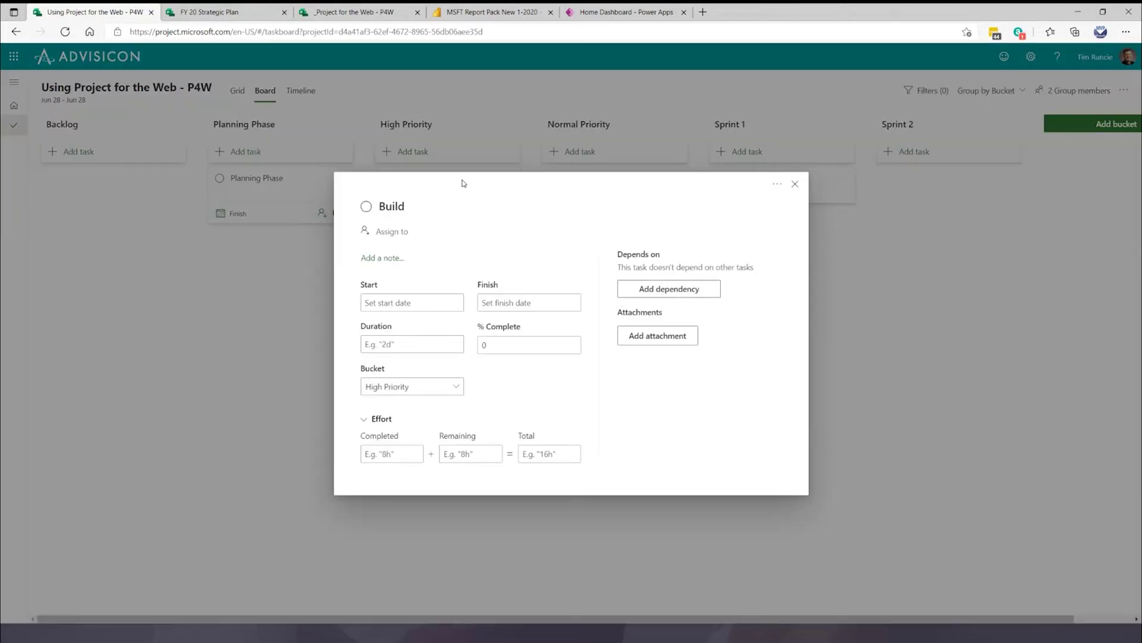
click(382, 233)
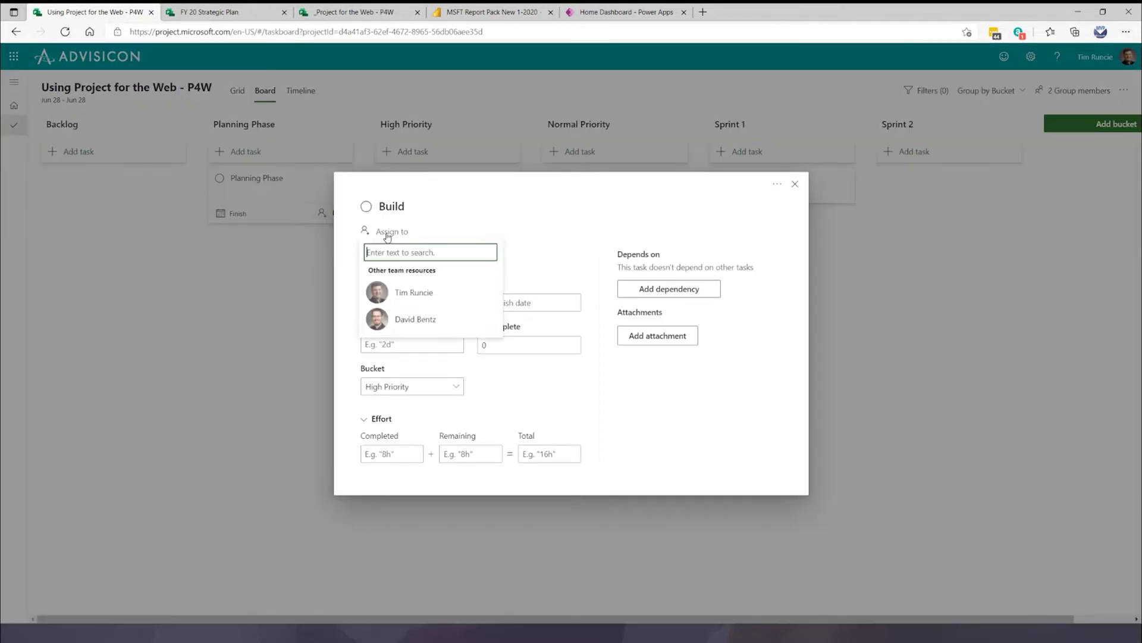
click(416, 294)
click(408, 337)
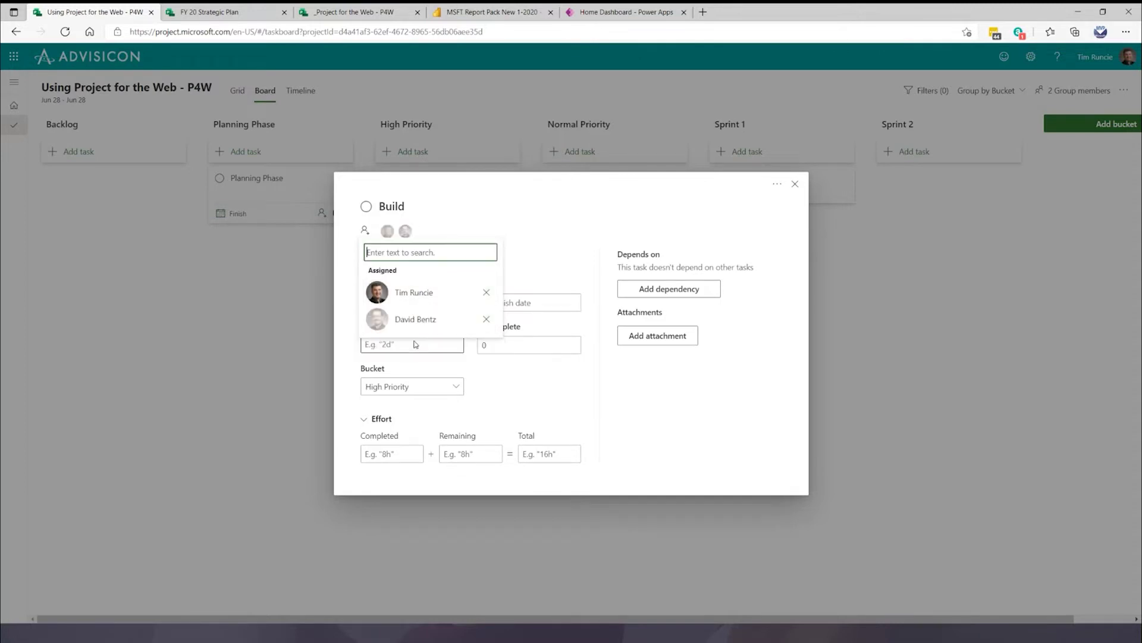
click(795, 185)
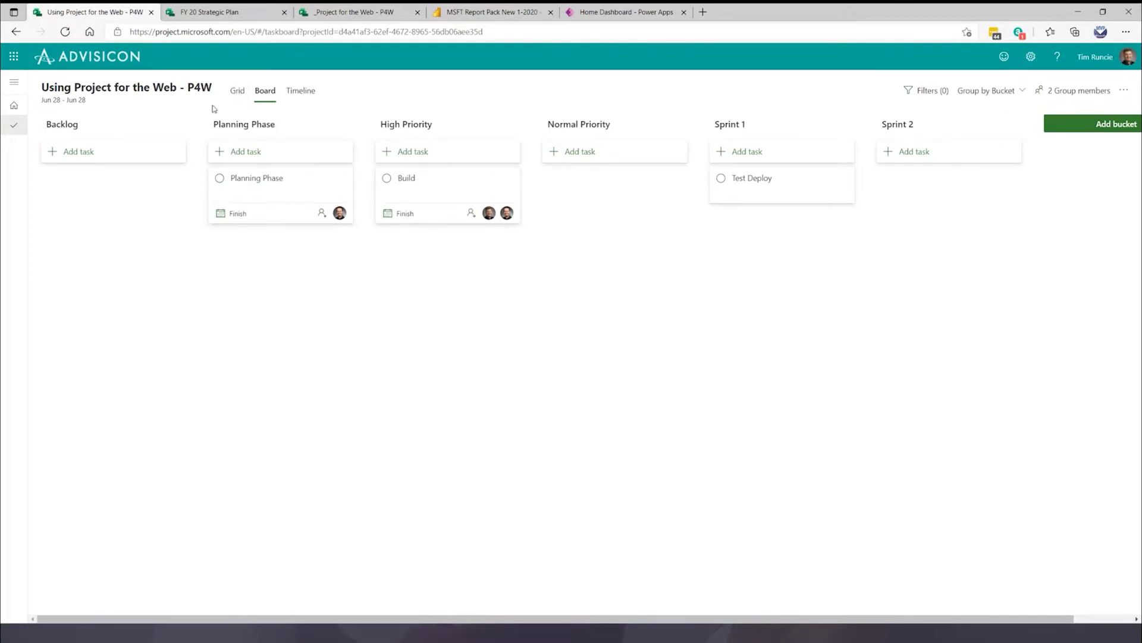
Return to the Grid view, narrow the Name column and select the Build task.
click(238, 94)
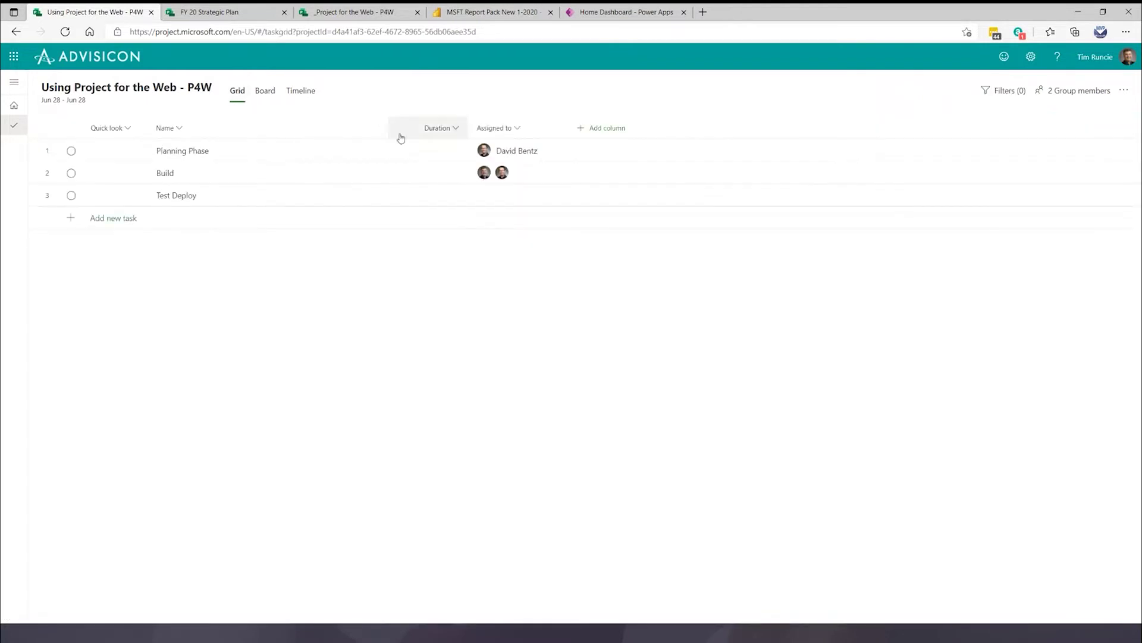
drag(386, 123, 269, 124)
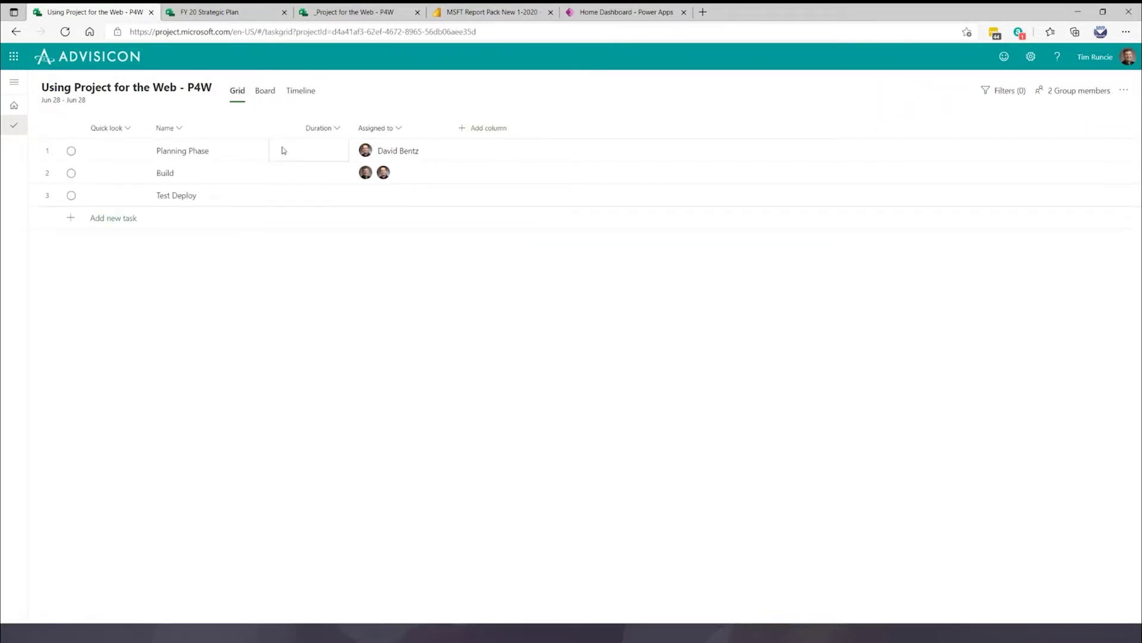
click(205, 177)
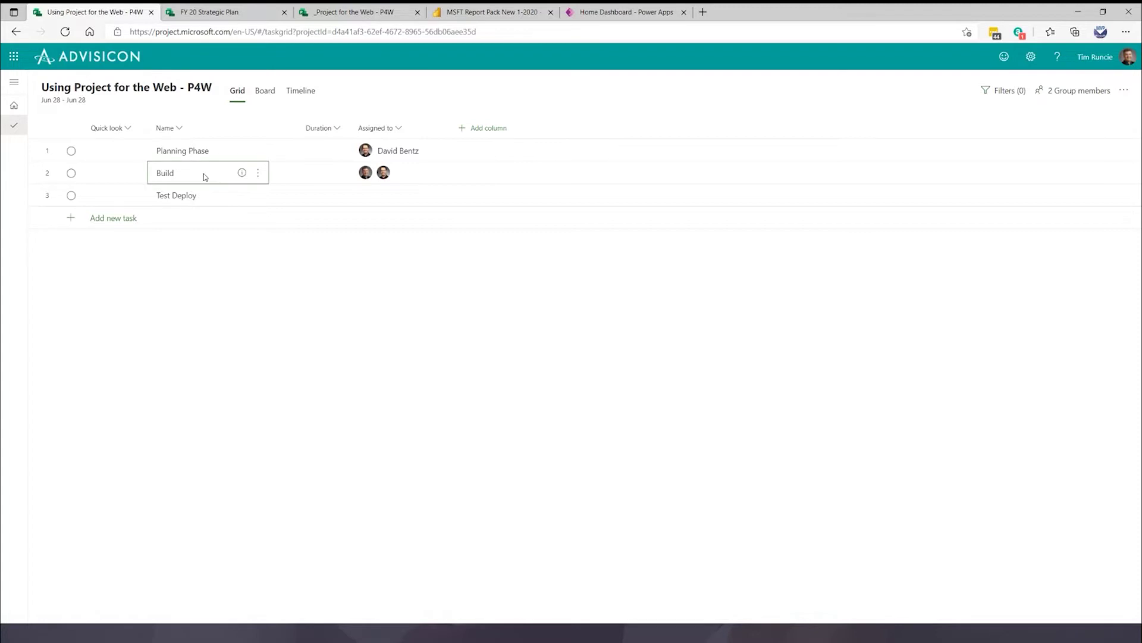
Insert a task named Create Communication Plan directly above the Build task.
key(Insert)
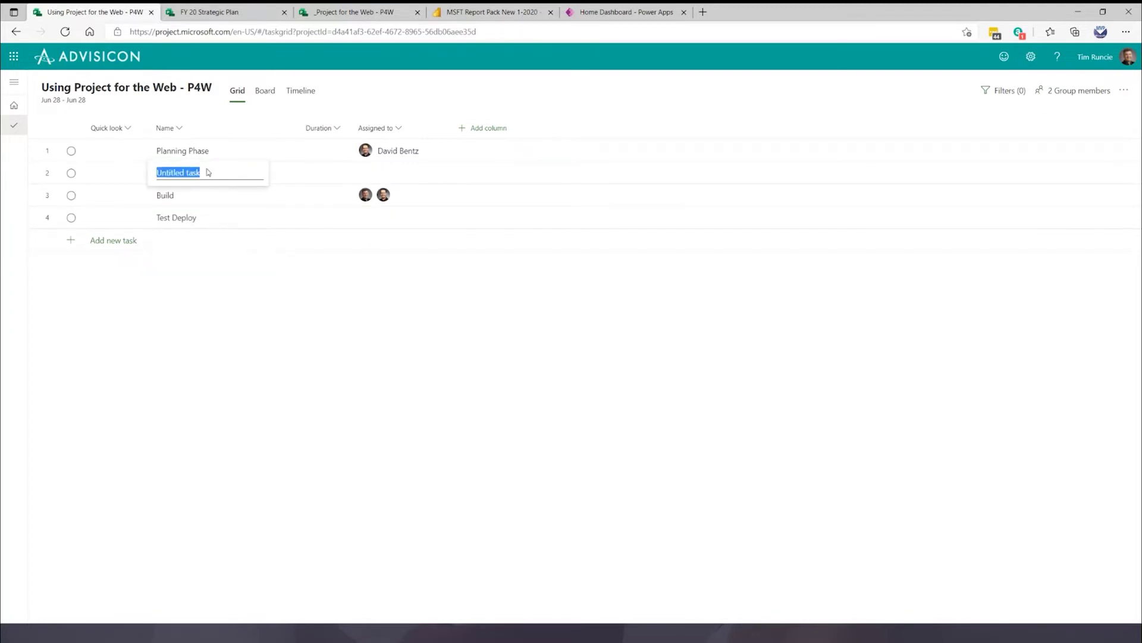
text(CRe)
key(BackSpace)
key(BackSpace)
text(reate Communicationo)
key(BackSpace)
key(BackSpace)
text(Plan)
key(Return)
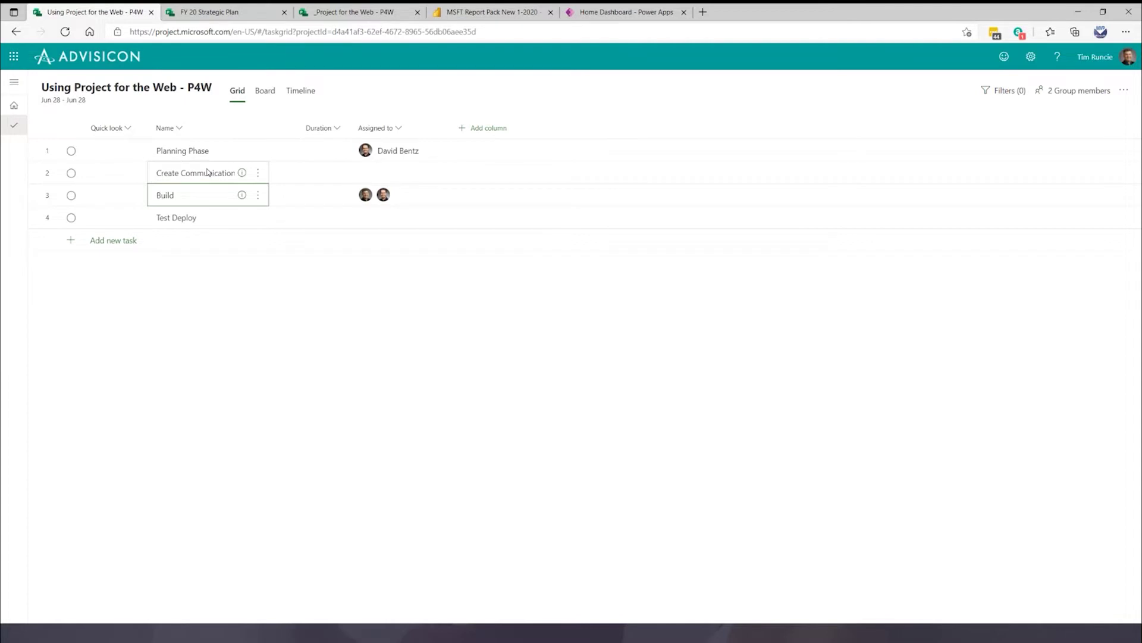
Open the details of the lower three tasks in turn and make Create Communication Plan a subtask of Planning Phase.
click(241, 217)
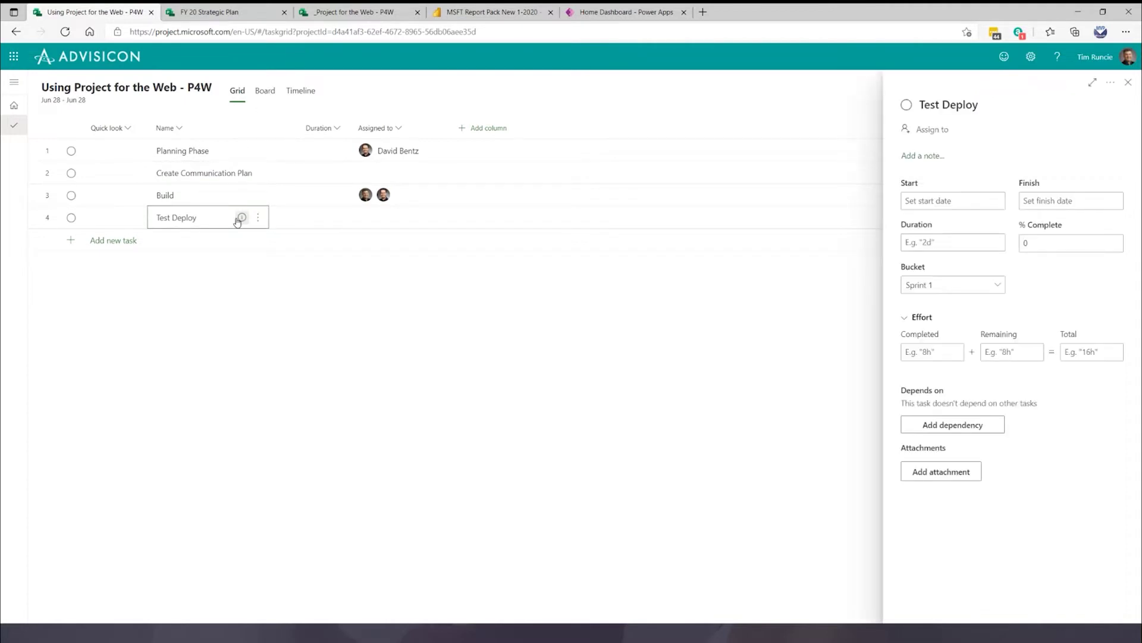
click(243, 197)
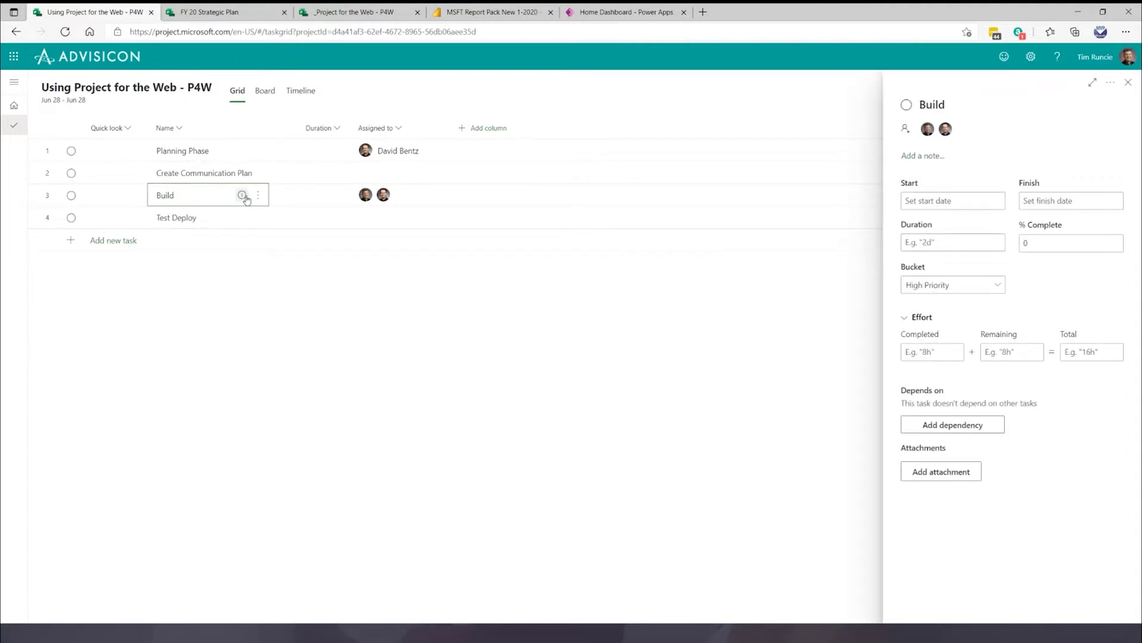
click(241, 173)
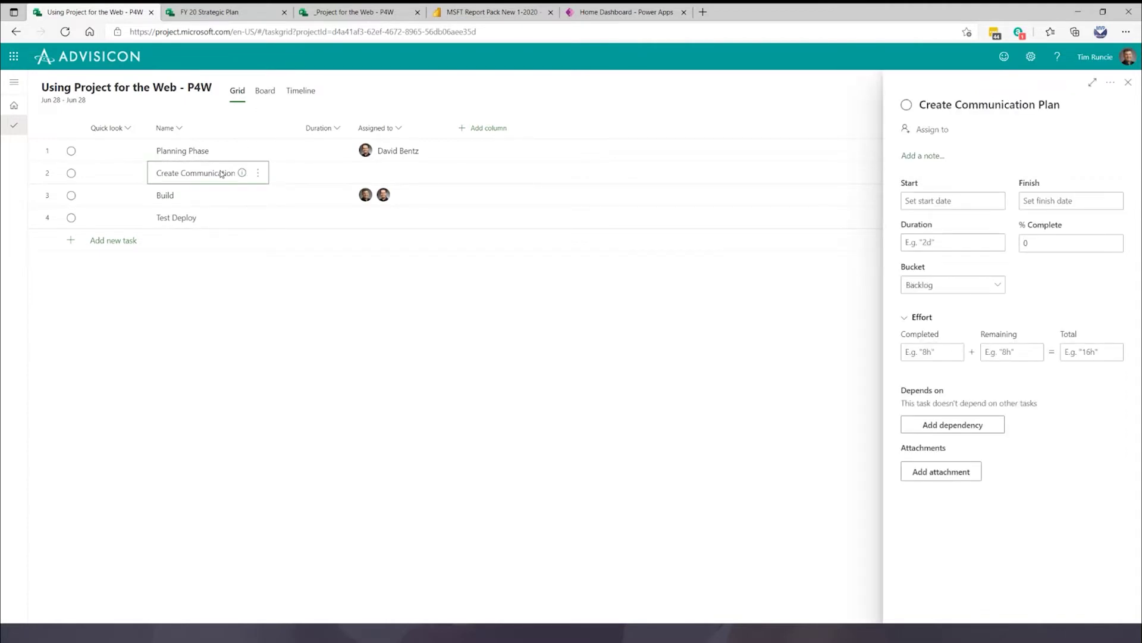
click(258, 174)
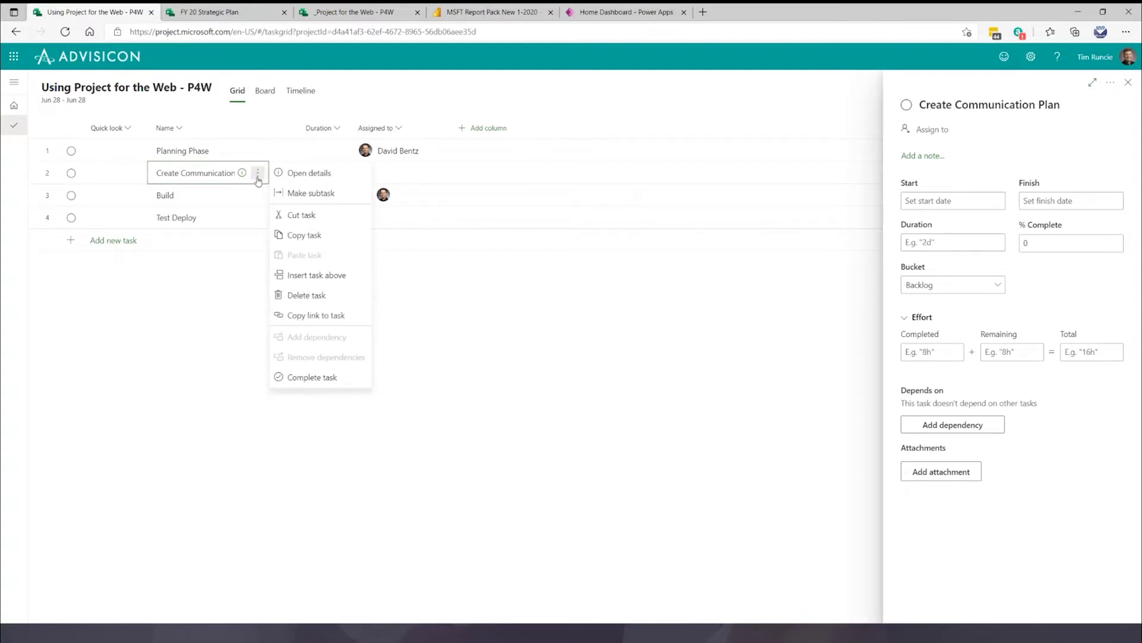
click(314, 198)
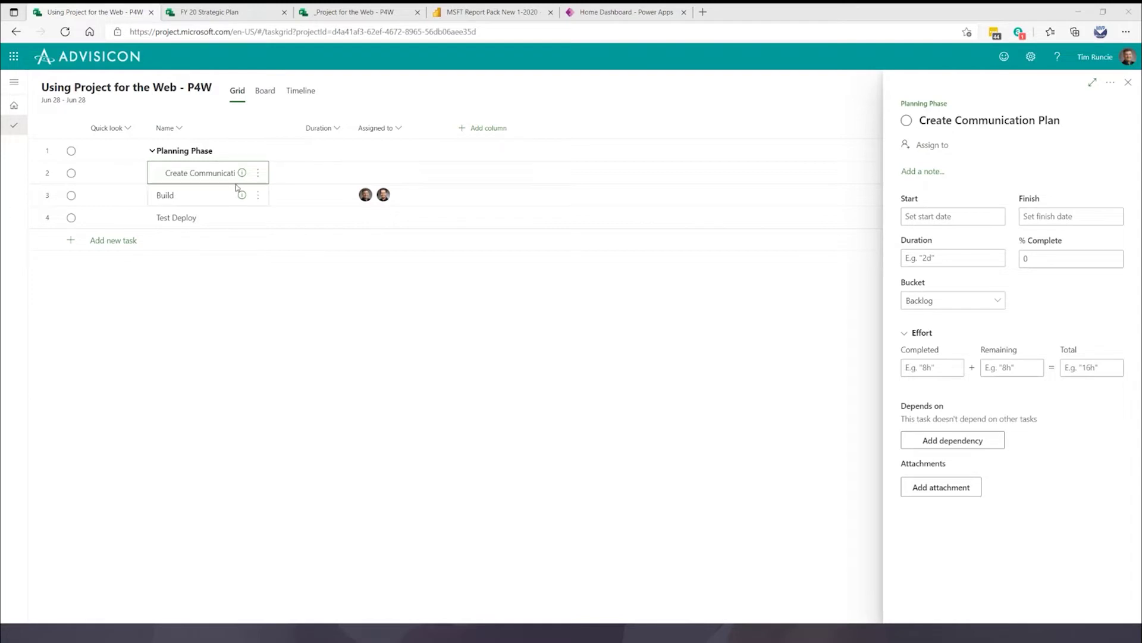
Set the durations to 5 days for Create Communication Plan, 10 days for Build and 6 days for Test Deploy.
click(338, 180)
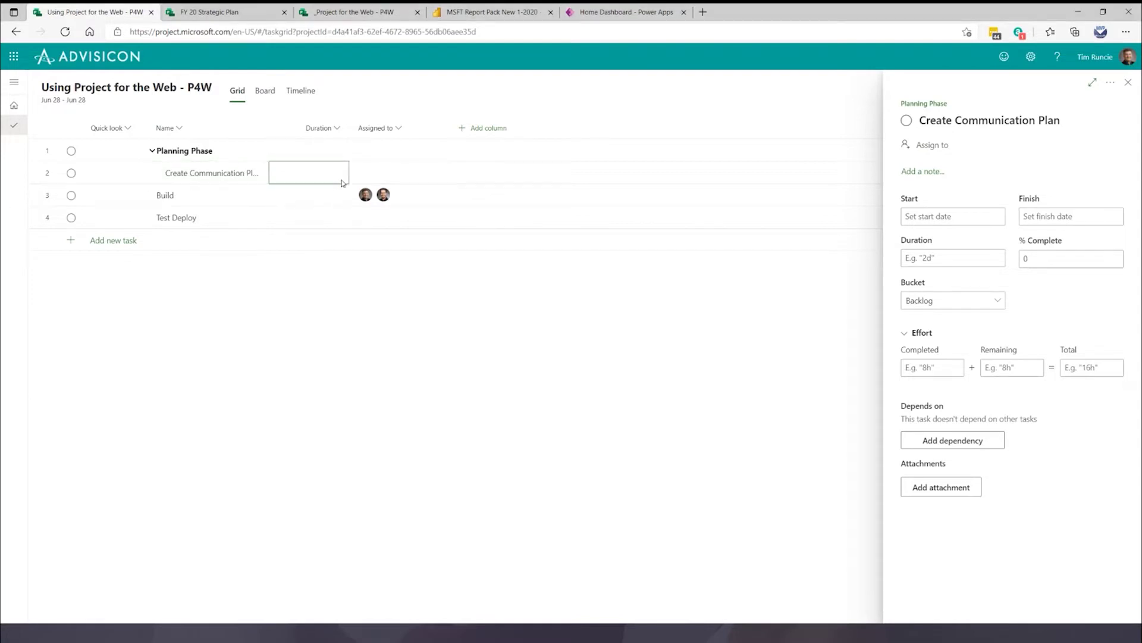
text(5)
key(Return)
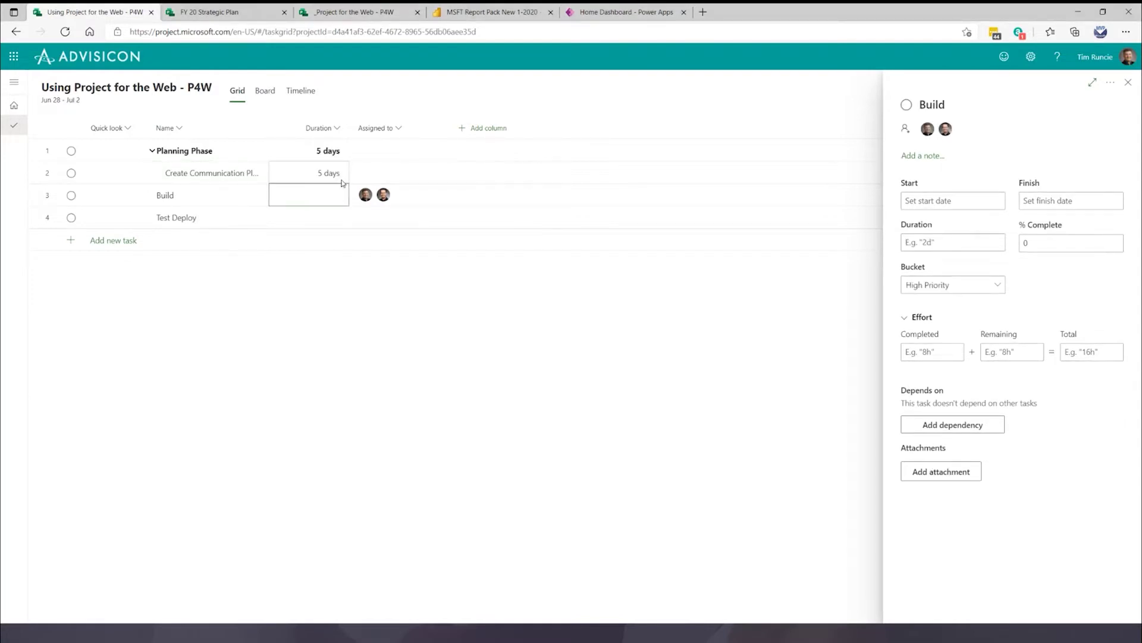
text(10)
key(Return)
text(6)
key(Return)
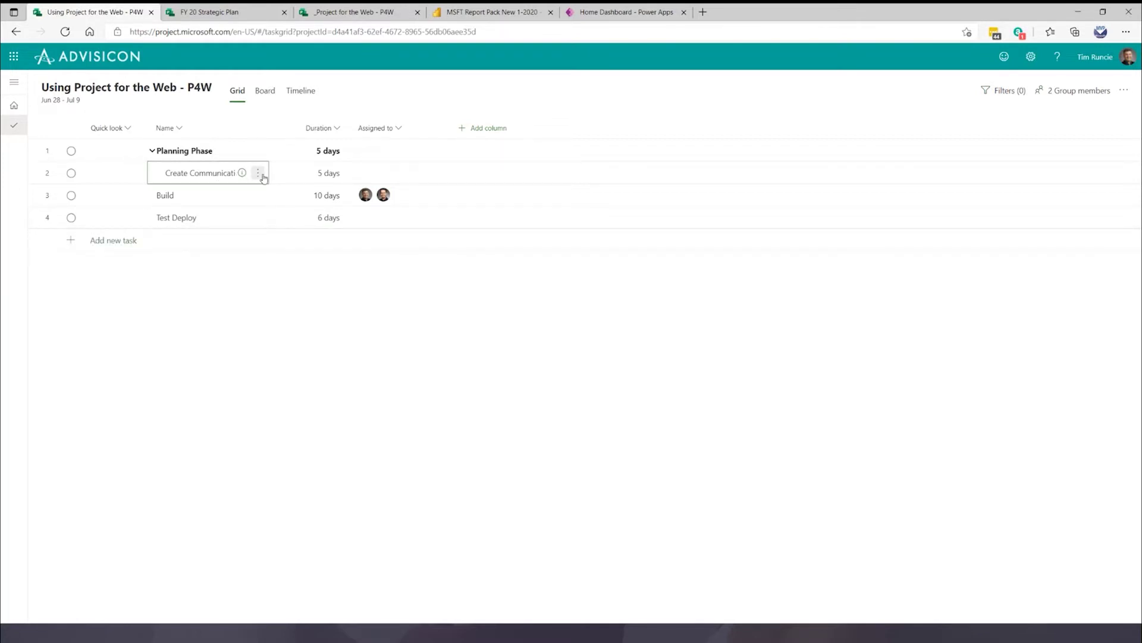
click(258, 174)
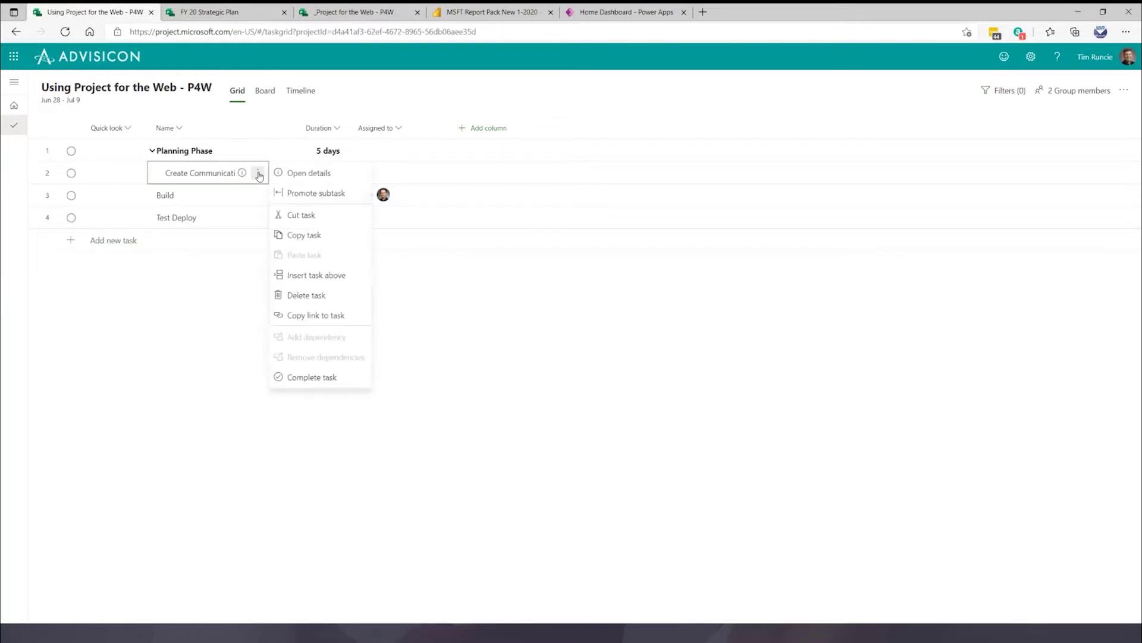
click(310, 177)
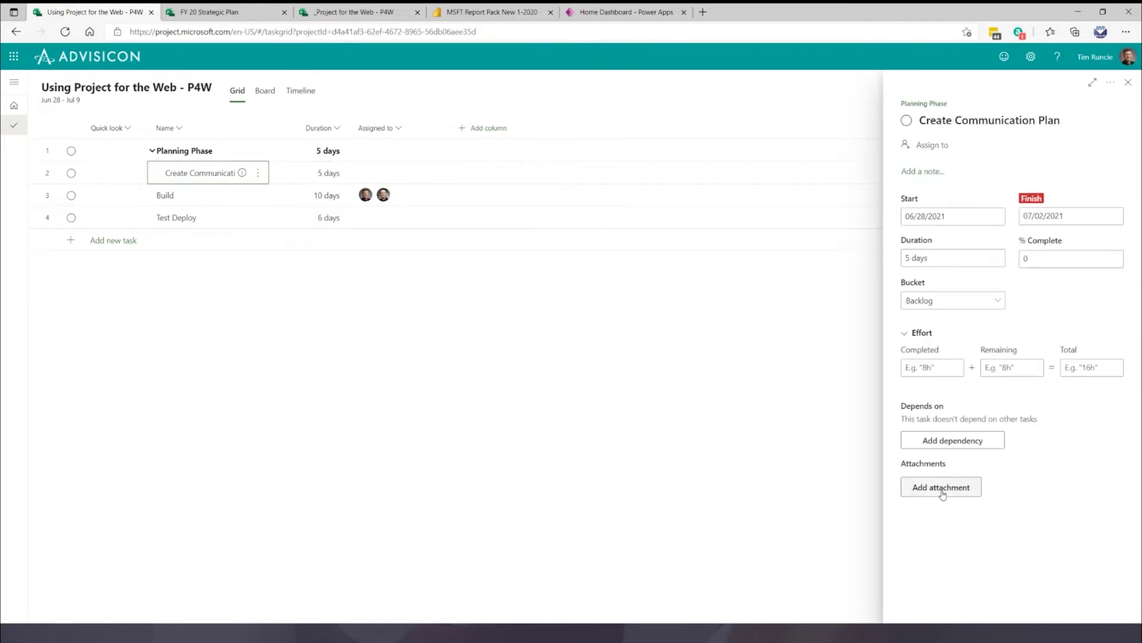
click(922, 171)
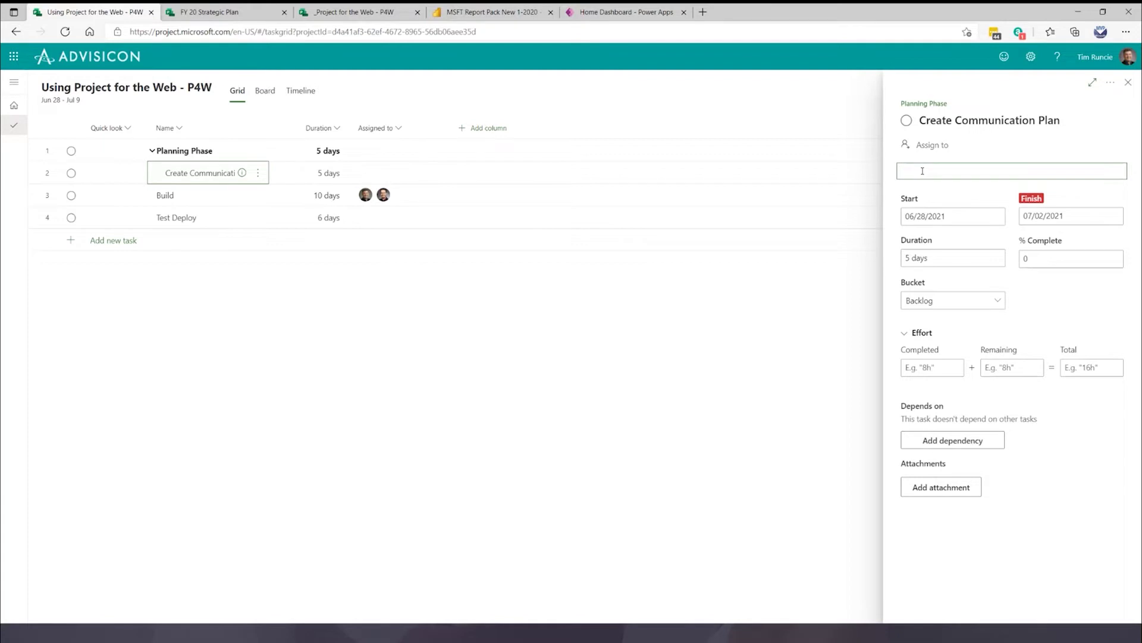
text(Tracking Key Fields:  See www.risk.com)
key(Return)
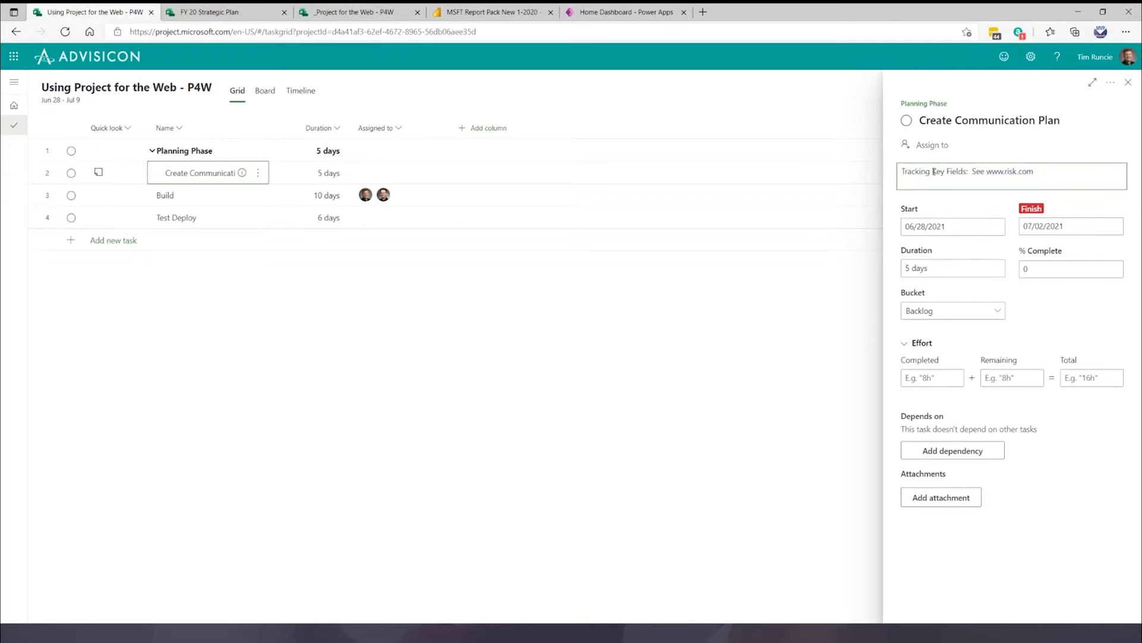
text(* )
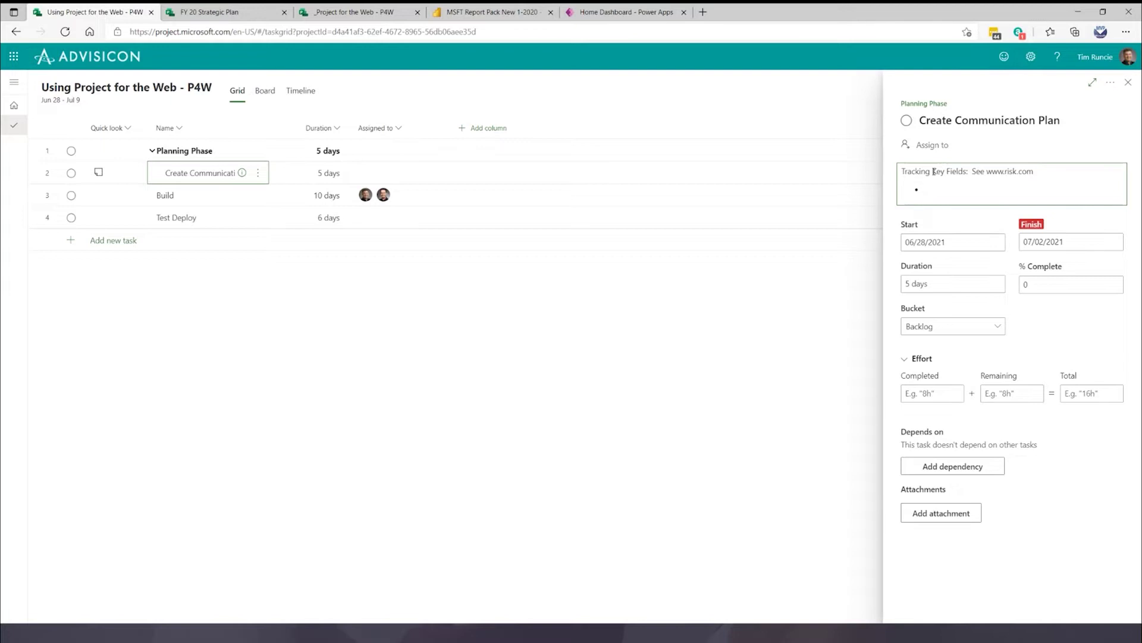
text(Checklist 1)
key(Return)
text(Checklist)
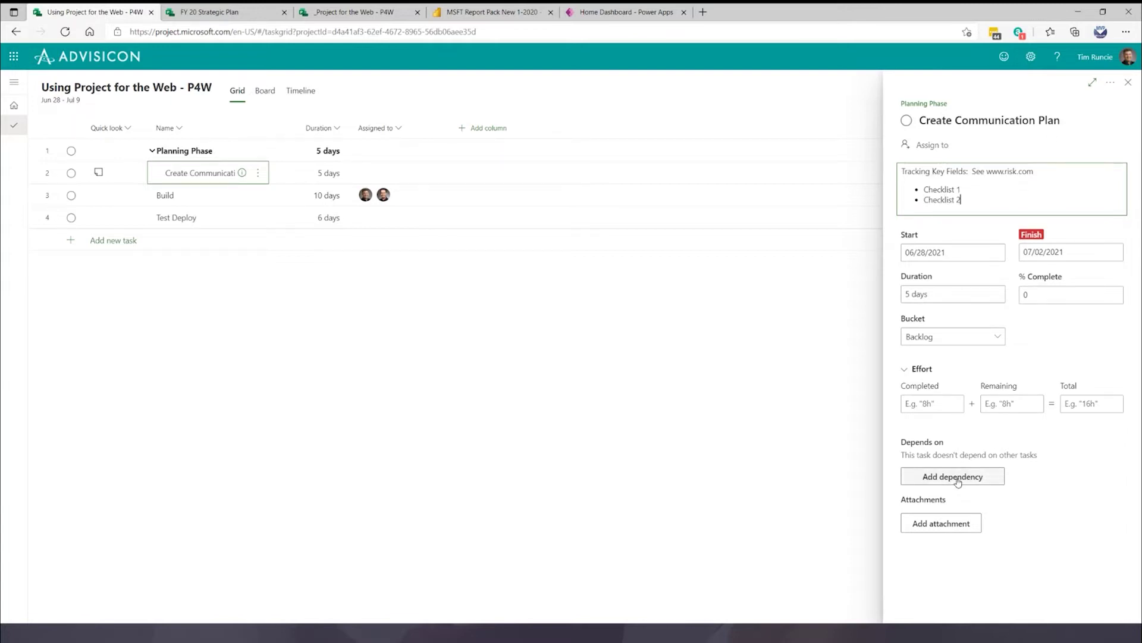
Attach Communications Planning Templates.doc from the computer's Tools folder to Create Communication Plan and close the task details.
click(946, 523)
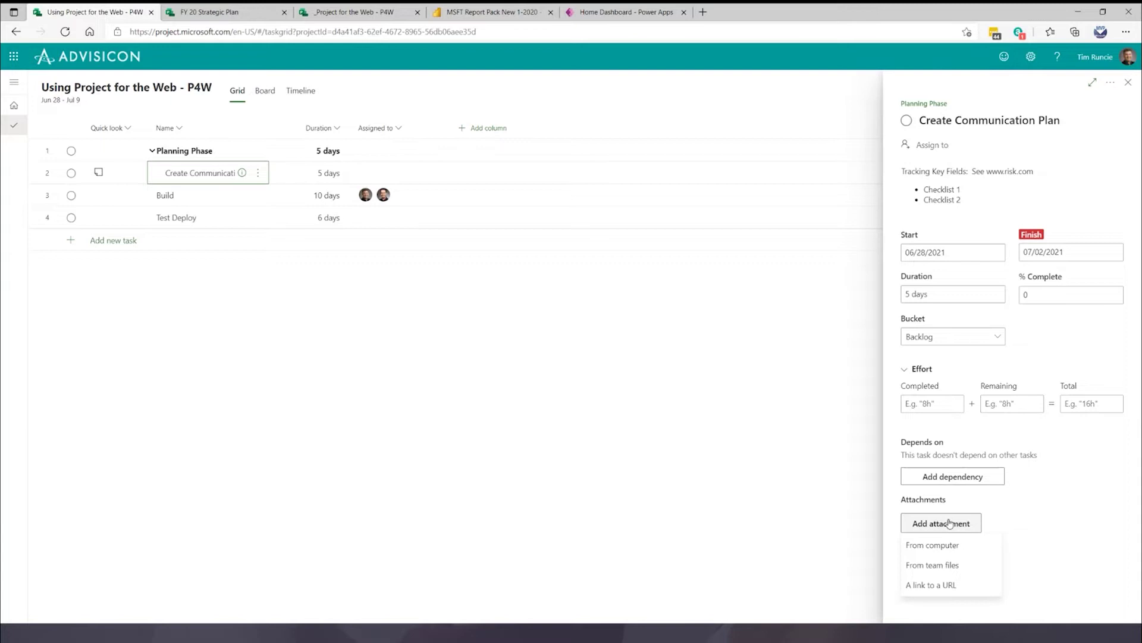
click(934, 549)
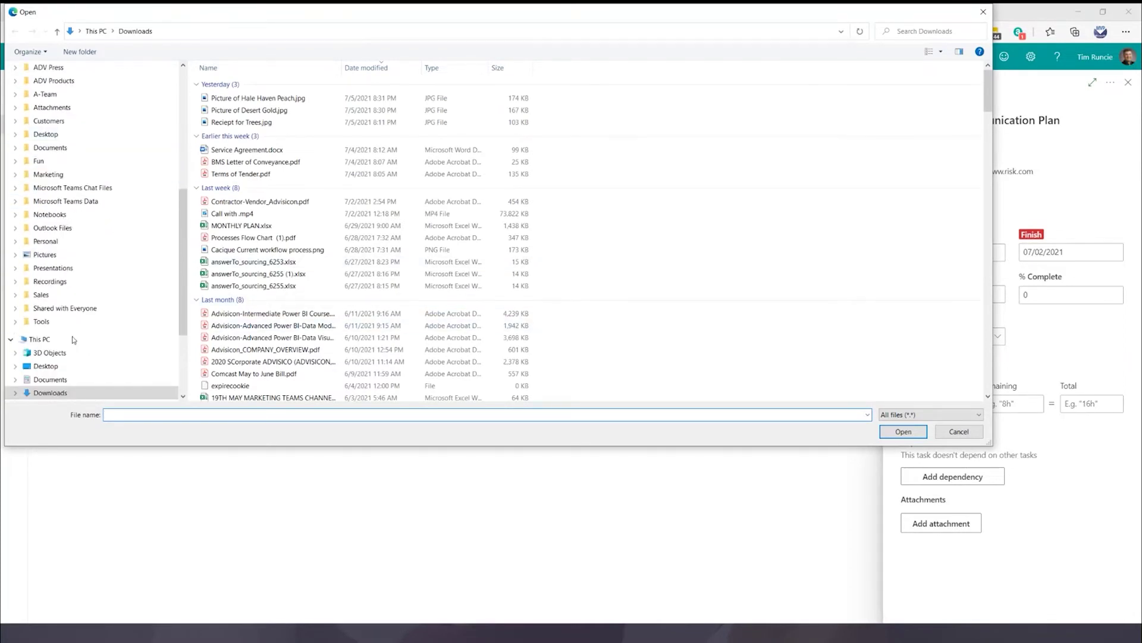
click(43, 322)
scroll(302, 220, down, 3)
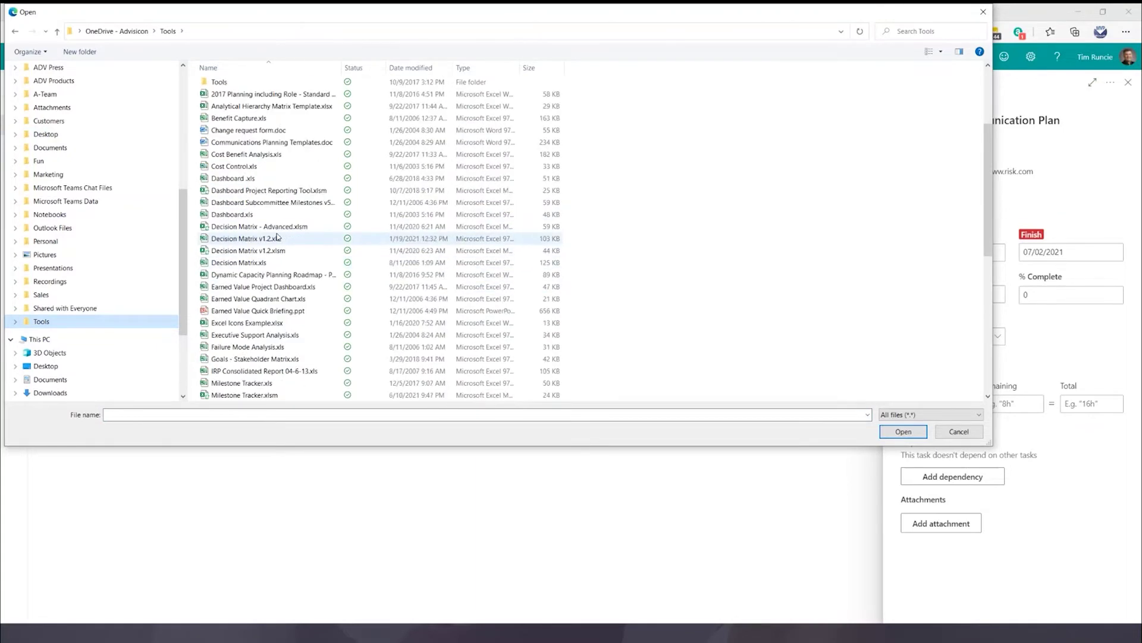
click(272, 143)
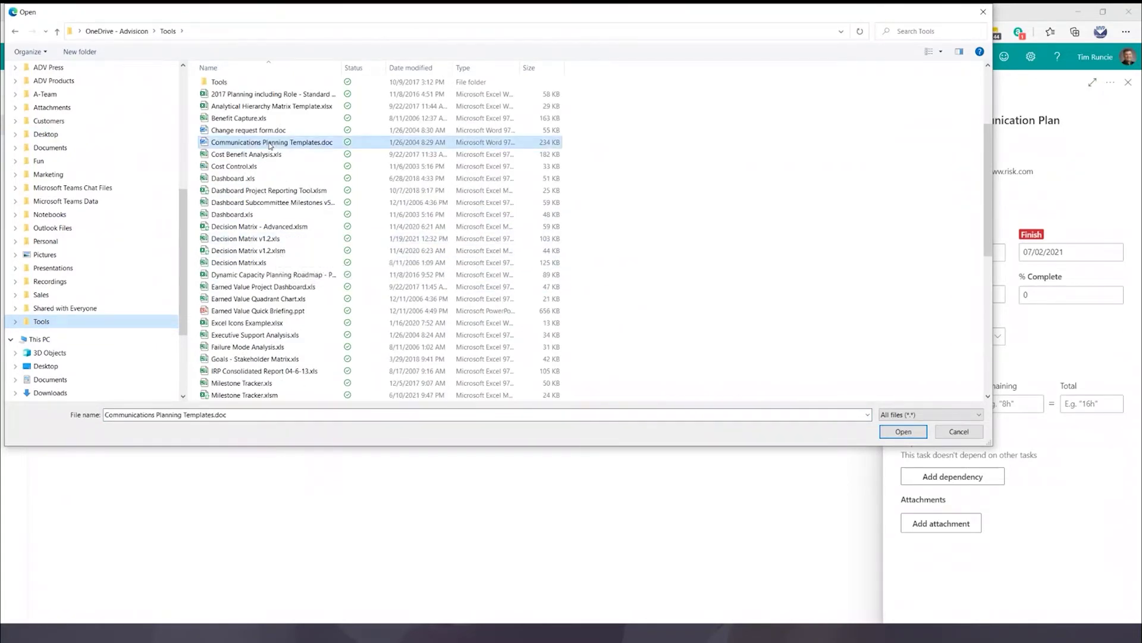
click(900, 432)
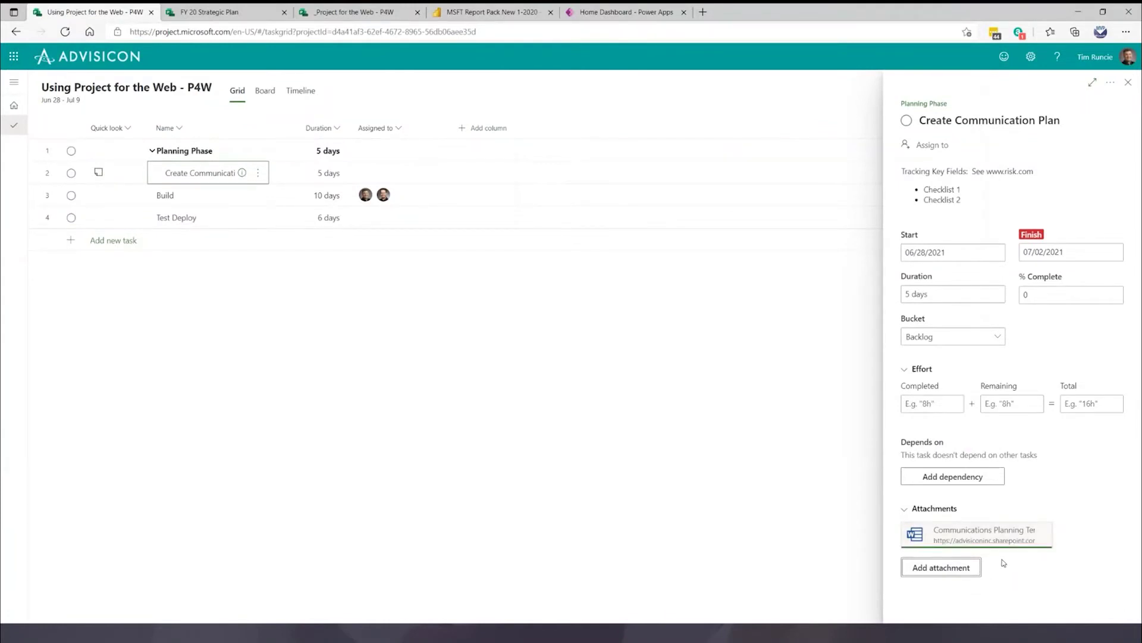
click(1128, 82)
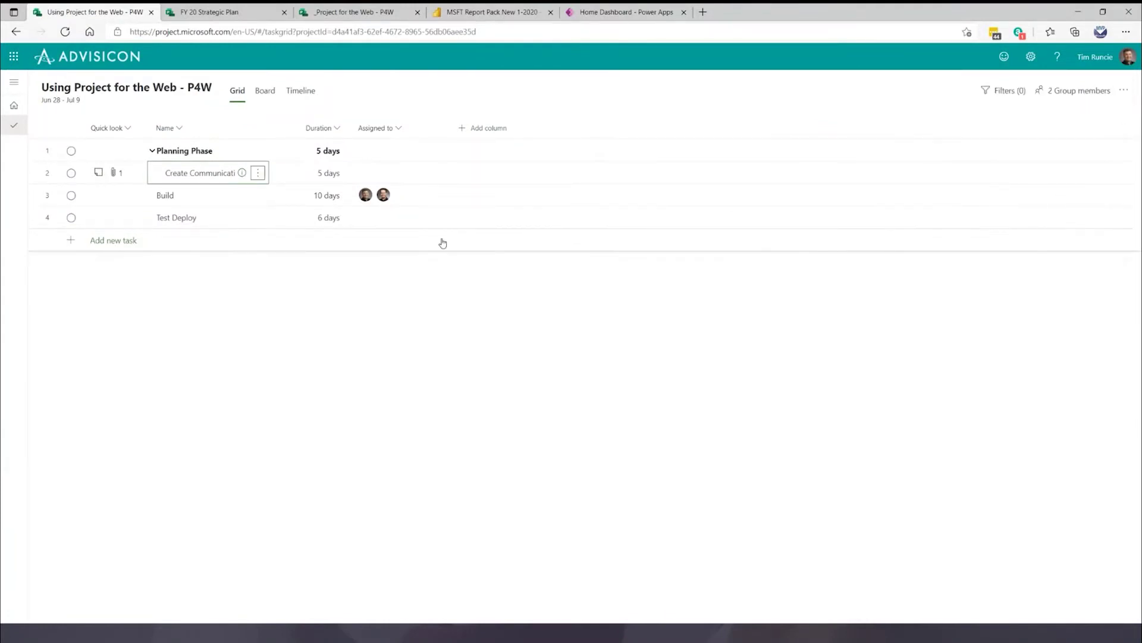
Reopen Create Communication Plan's details from its note indicator, view the attachment's options and close the details.
click(98, 174)
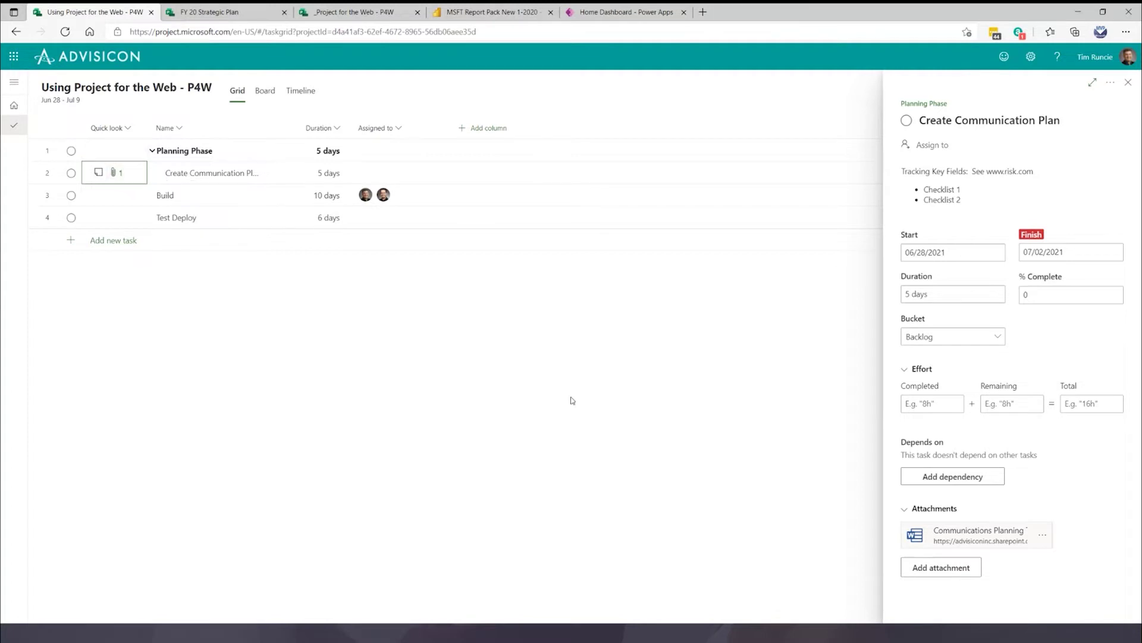
click(1043, 536)
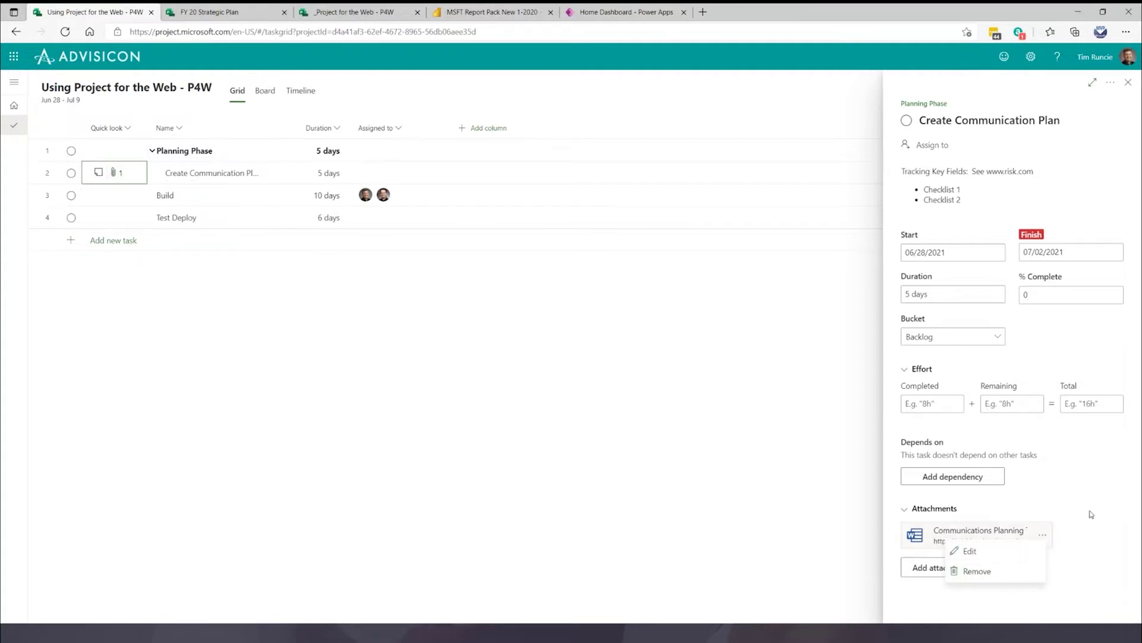
click(556, 435)
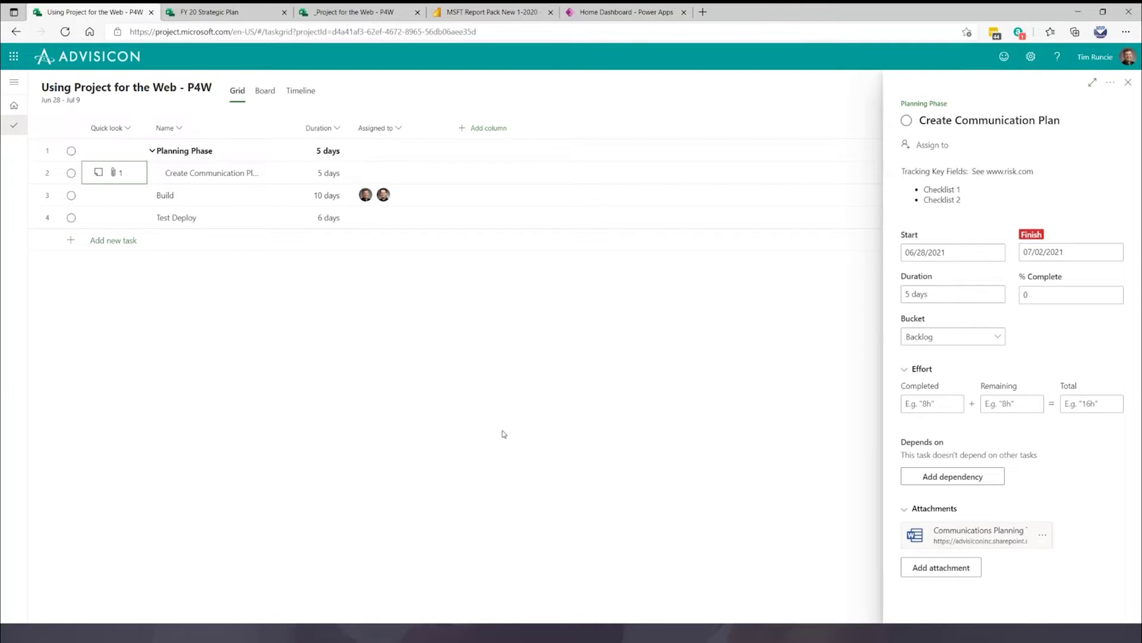
click(1128, 85)
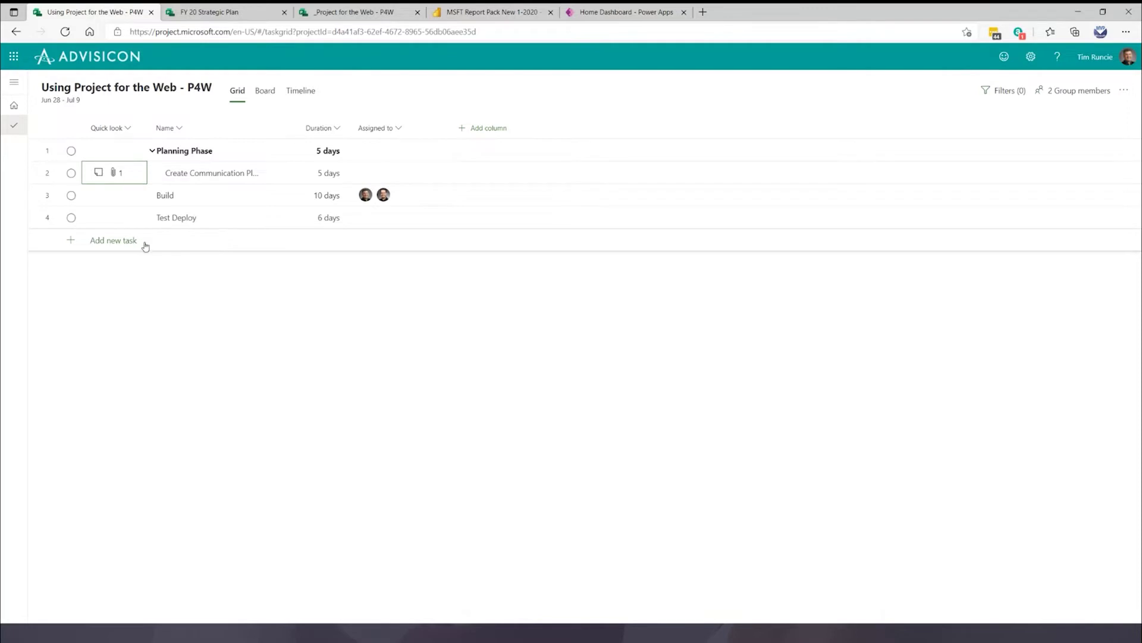
Add a new task named Project Complete with a duration of 0 days at the end of the list.
click(127, 243)
text(Poje)
text(ject)
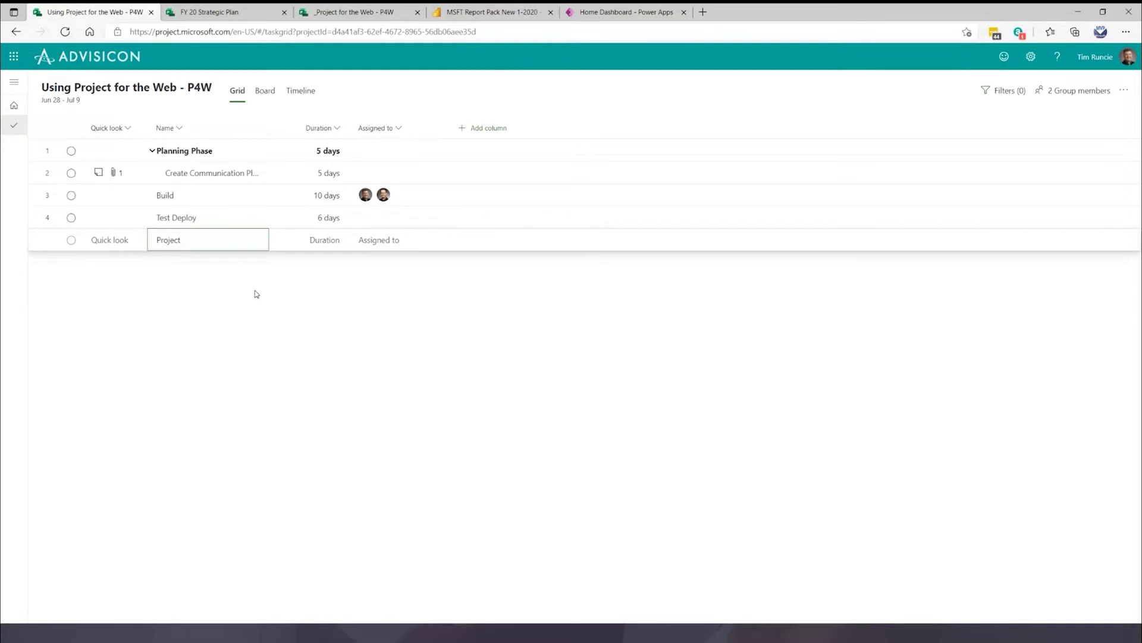
text( Complete)
key(Tab)
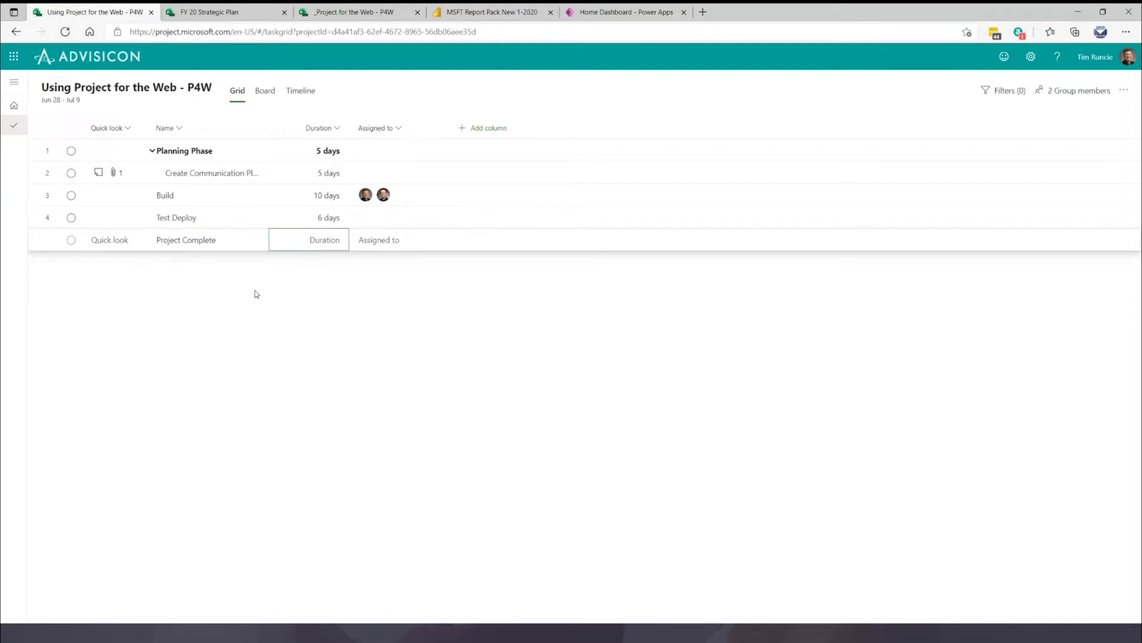
text(0)
key(Return)
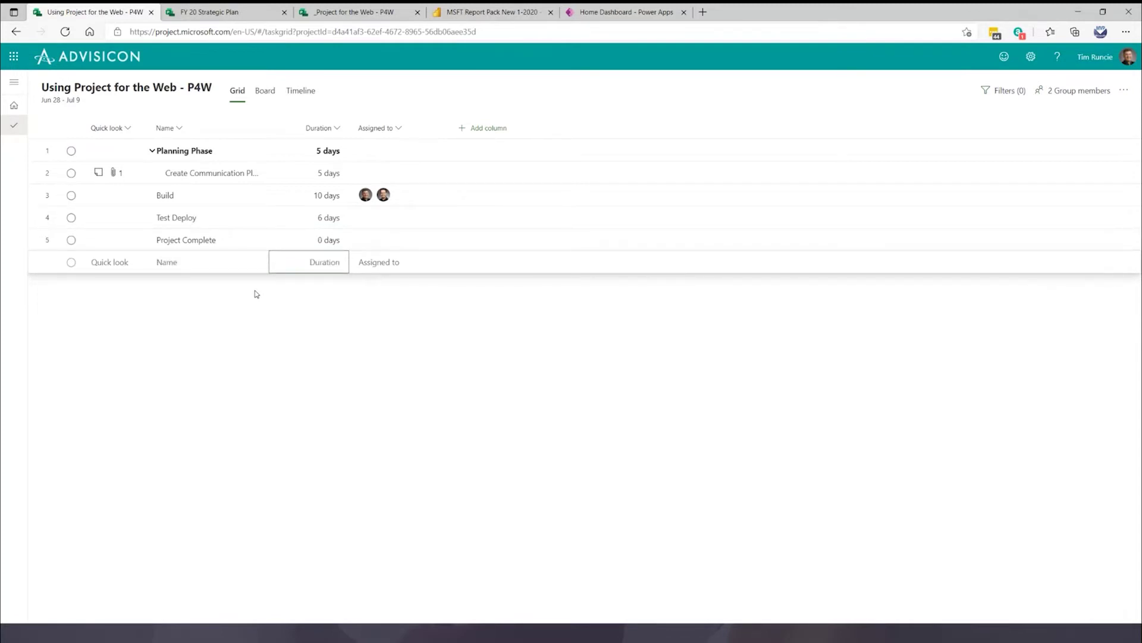
In the Timeline view, link Create Communication Plan, Build, Test Deploy and Project Complete in sequence with finish-to-start dependencies.
click(302, 94)
drag(670, 613, 617, 600)
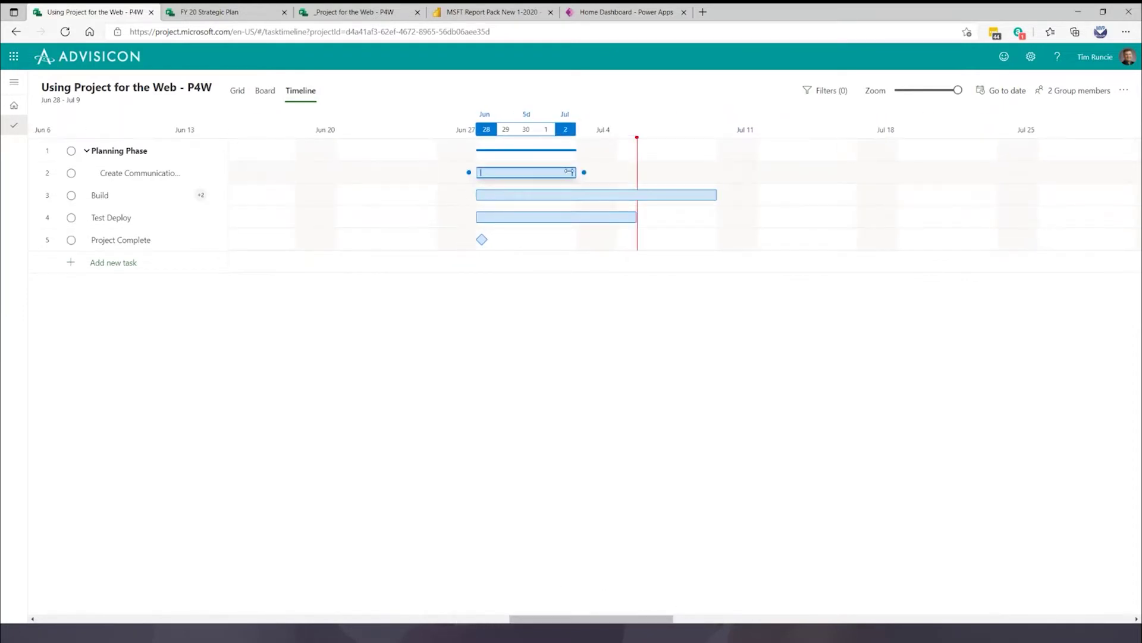
drag(584, 172, 469, 196)
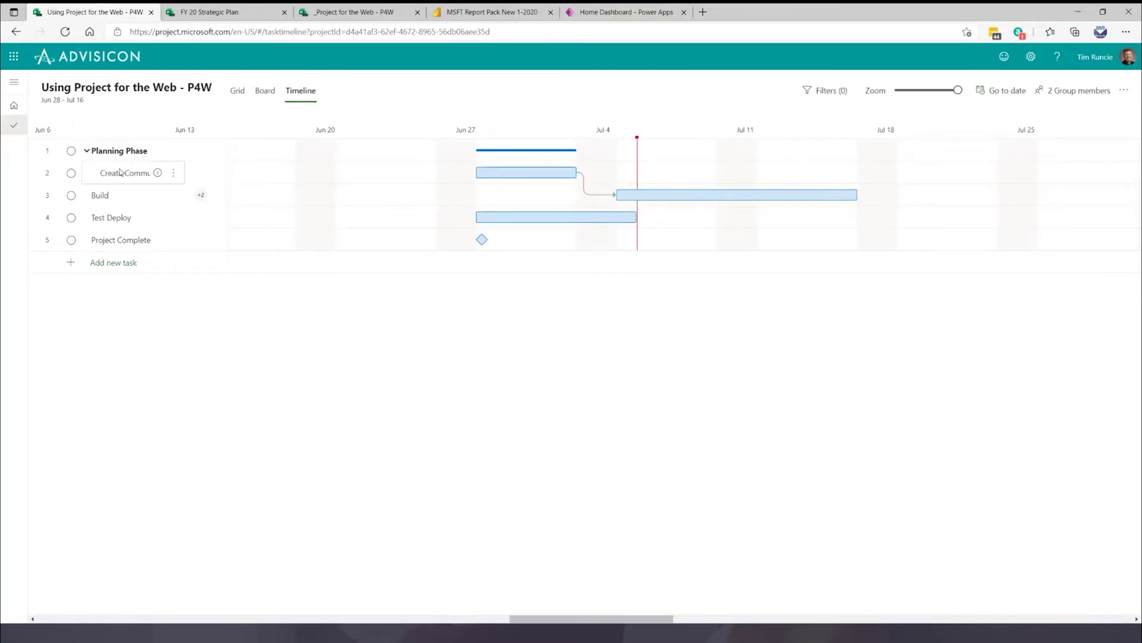
drag(584, 173, 617, 199)
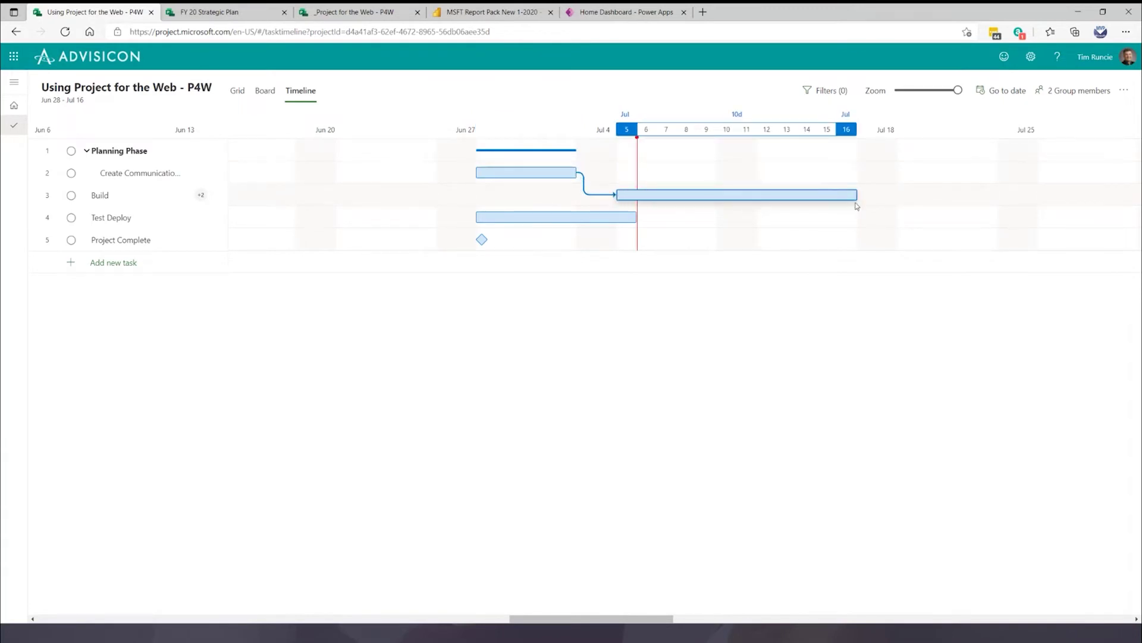
drag(864, 195, 470, 220)
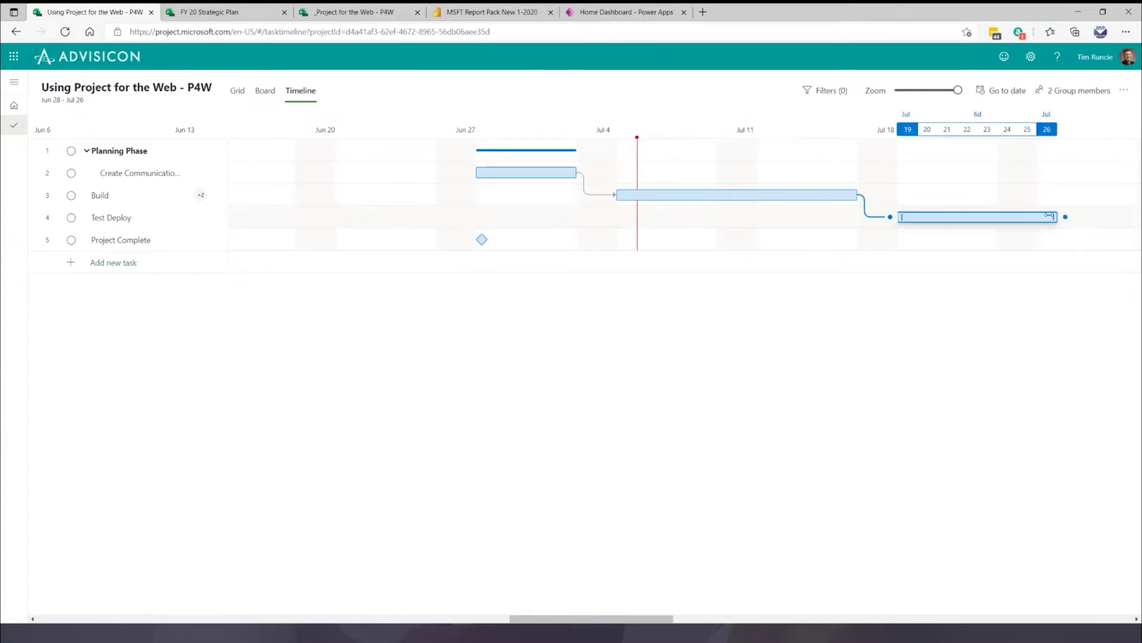
drag(1065, 217, 478, 240)
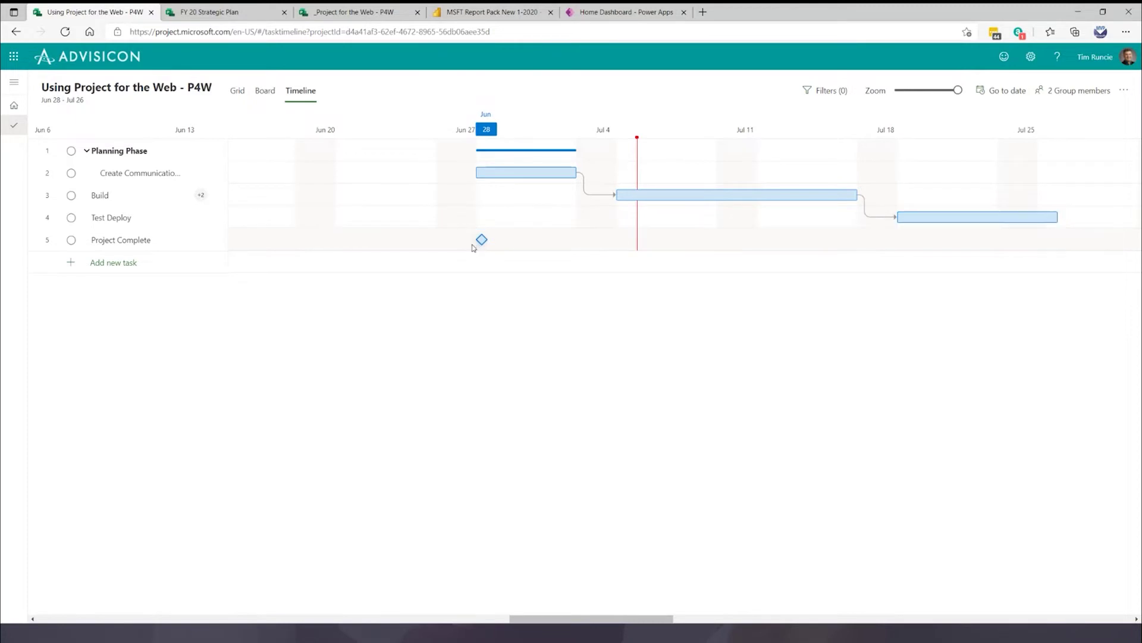
Shorten the Build and Test Deploy bars on the timeline to about 5 working days each.
drag(855, 194, 729, 197)
drag(918, 216, 857, 216)
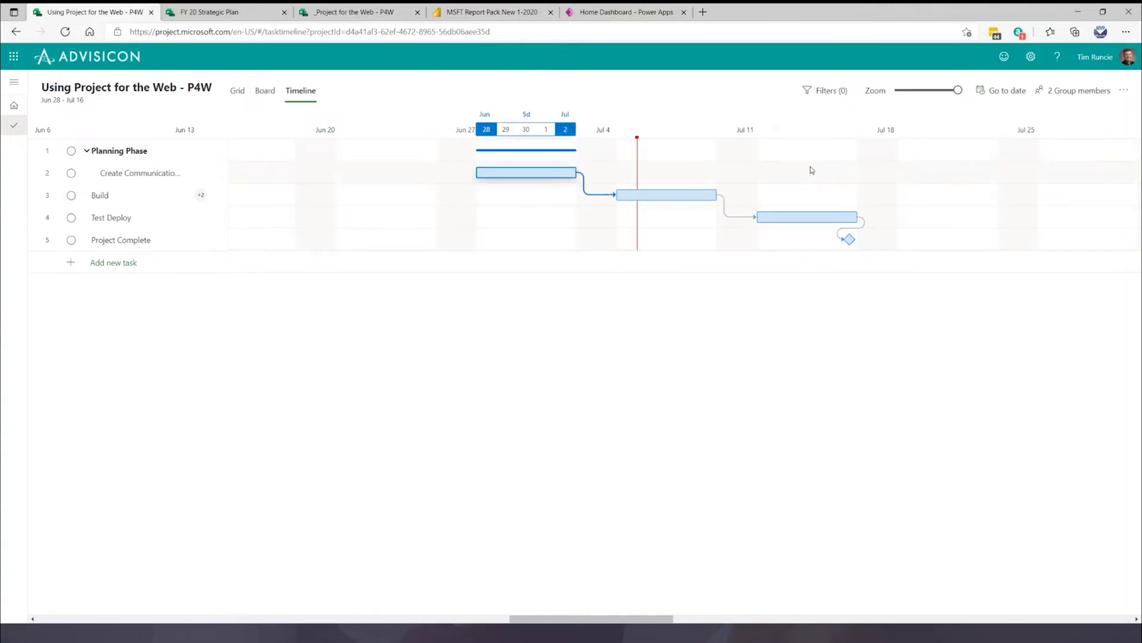
Add the Depends on, Dependents (after) and Bucket columns to the project's Grid view.
click(238, 91)
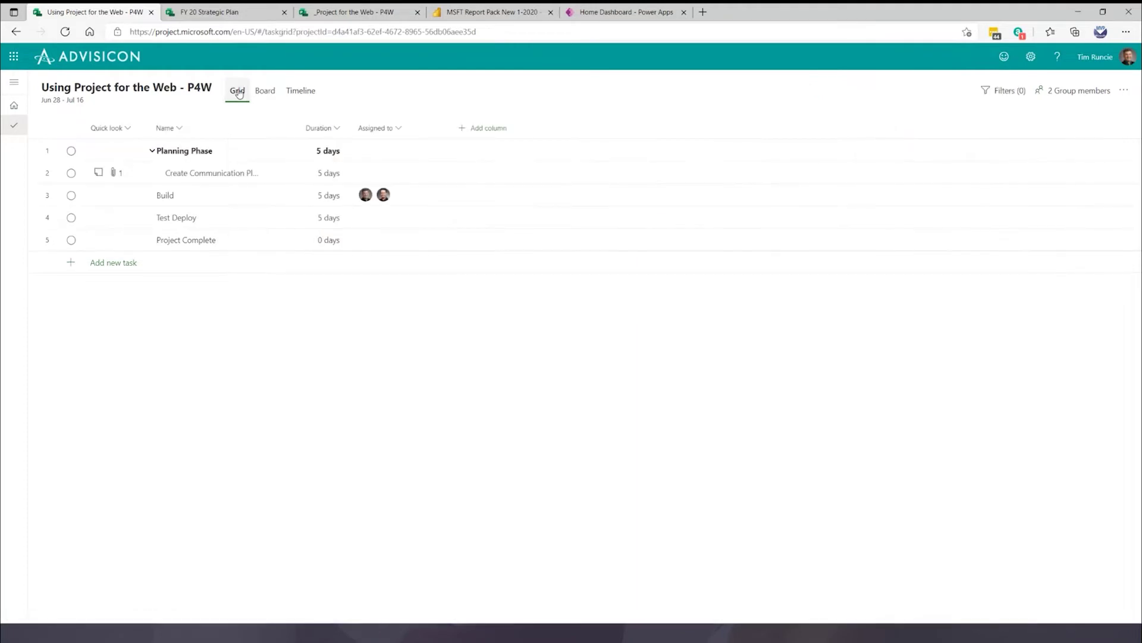
click(492, 128)
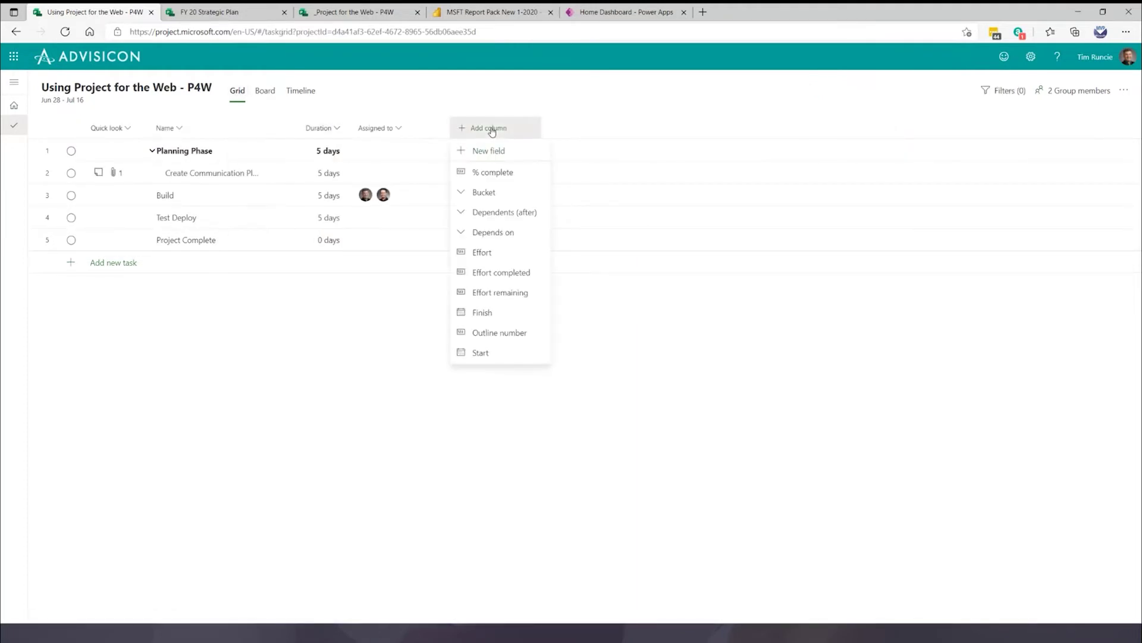
click(498, 233)
click(564, 127)
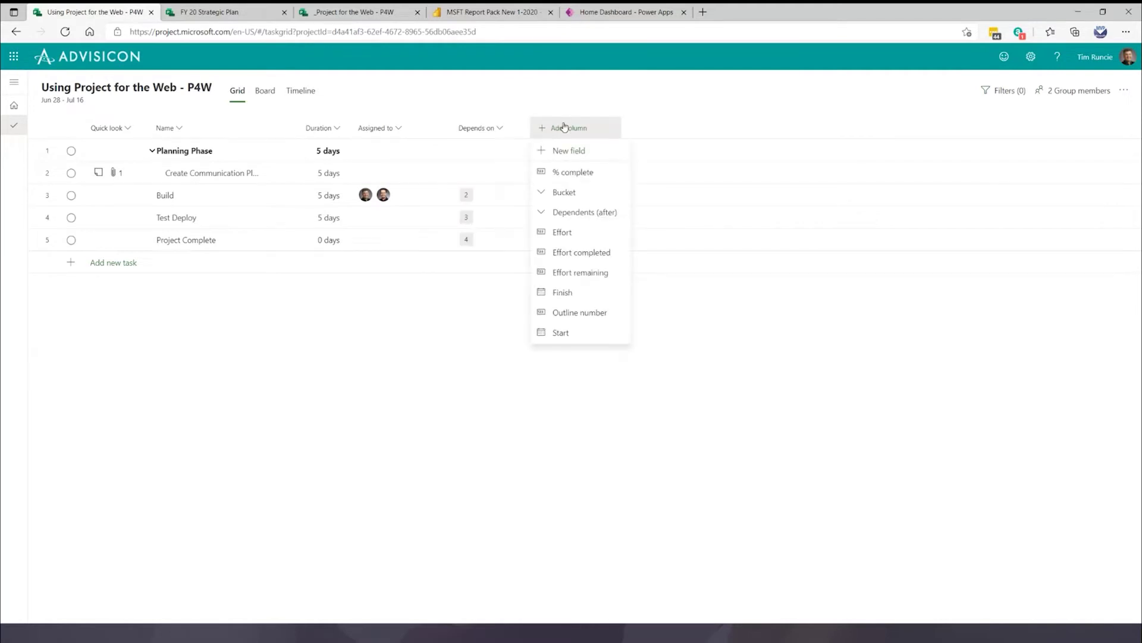
click(585, 214)
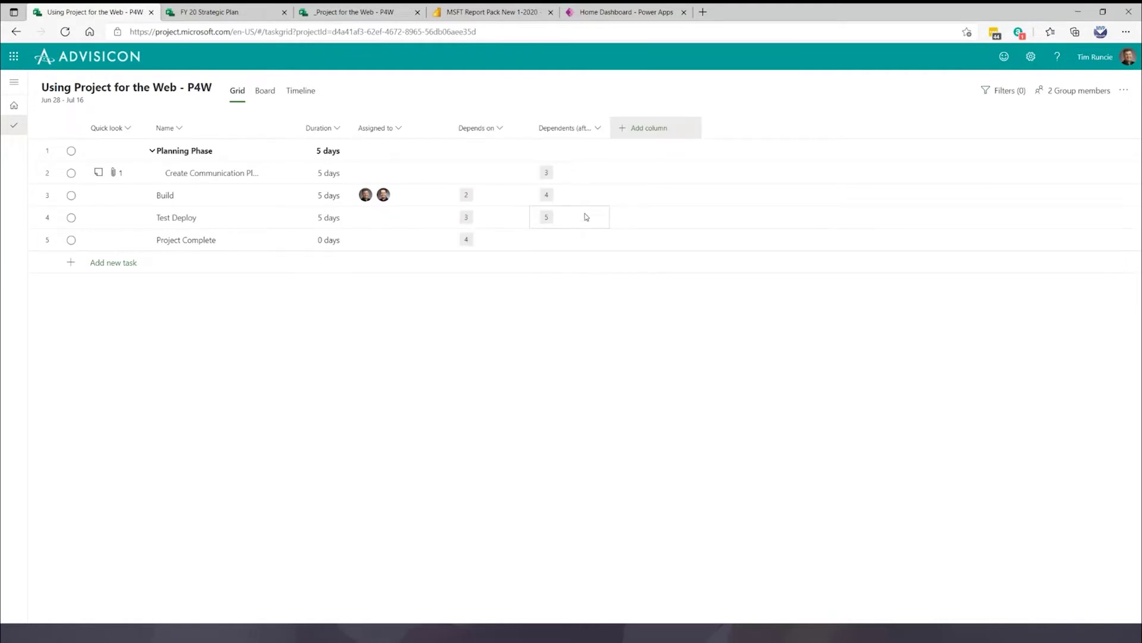
click(661, 129)
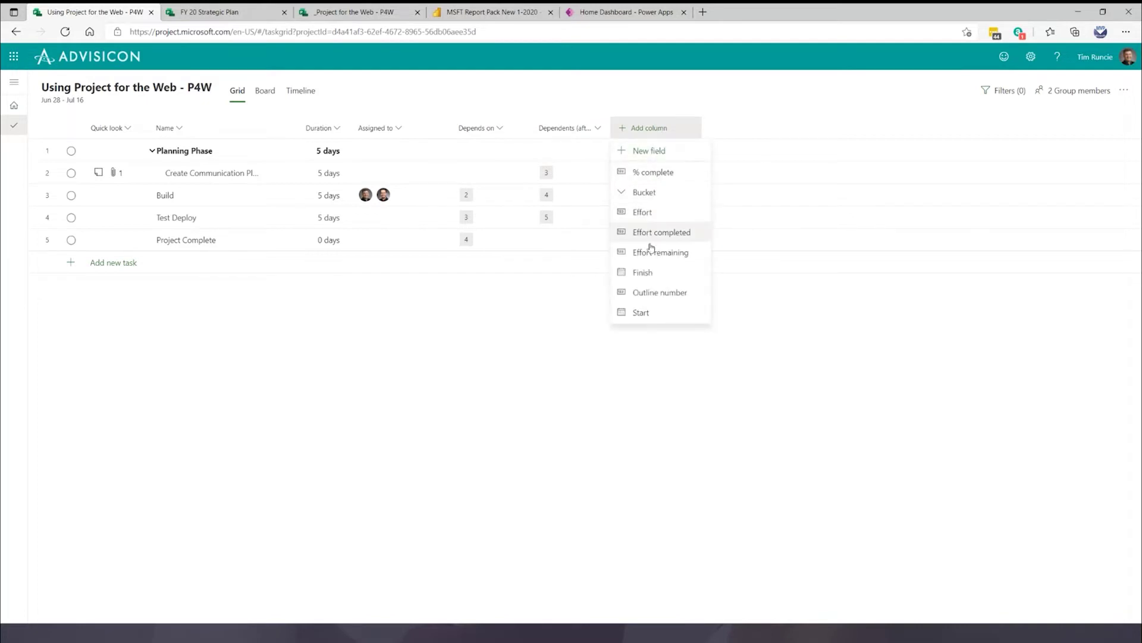
click(656, 192)
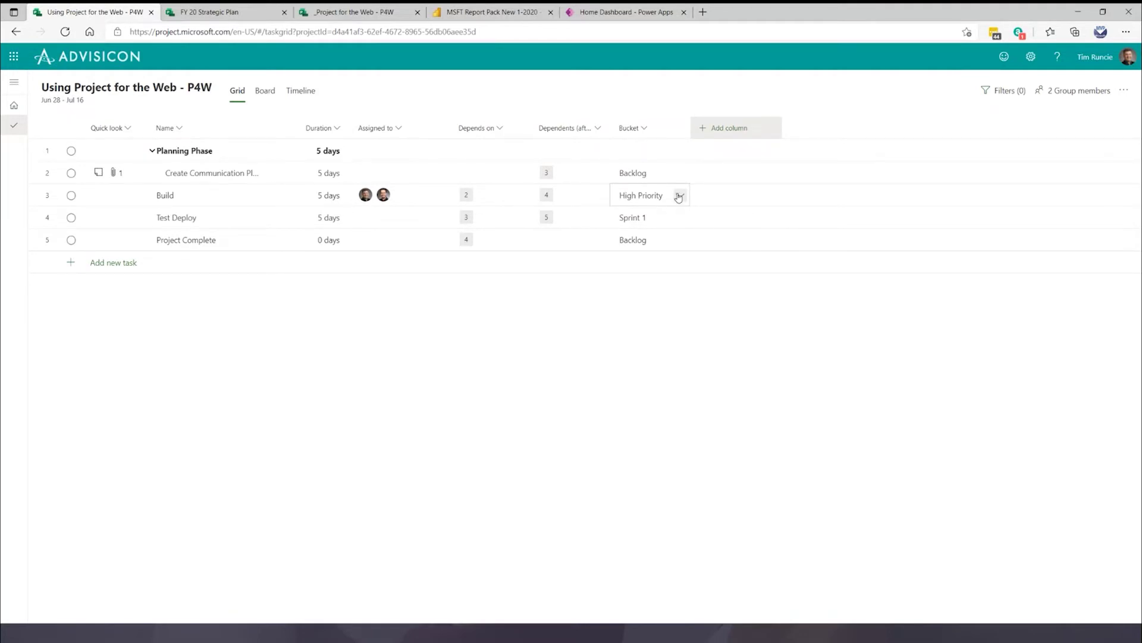
Add the % complete column and move it directly before the Name column.
click(732, 135)
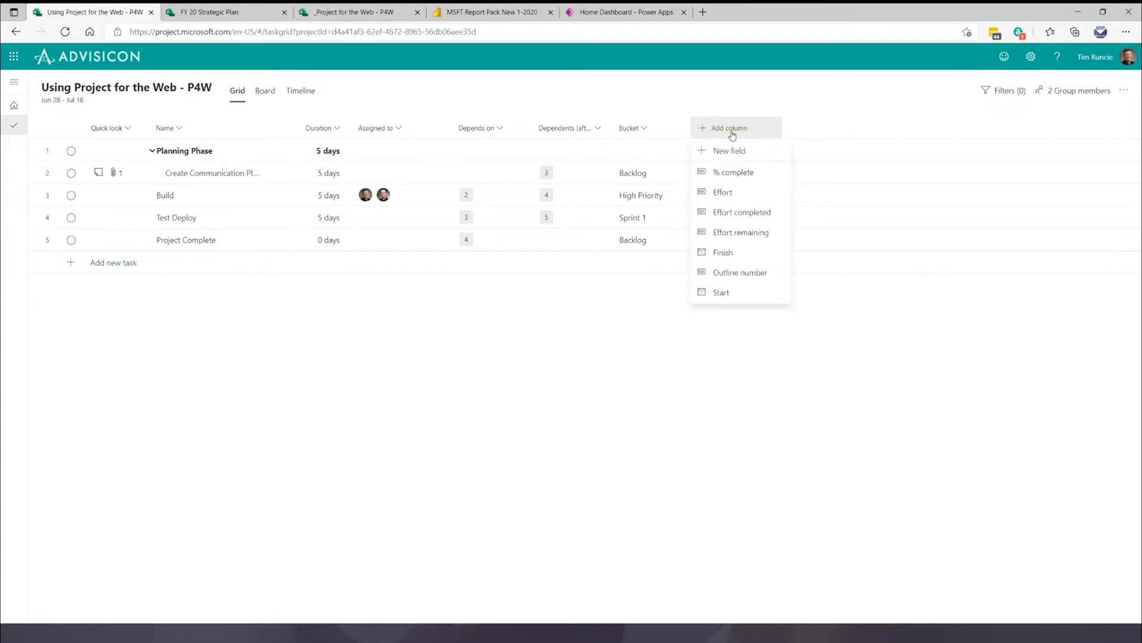
click(738, 174)
drag(719, 128, 153, 132)
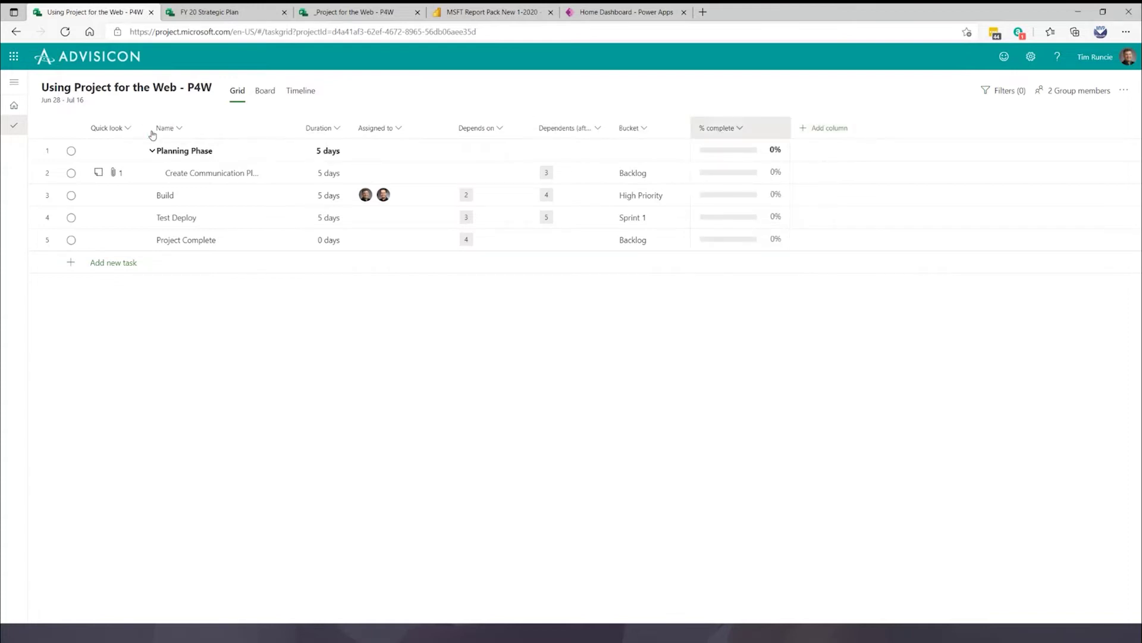
mouse_move(724, 130)
mouse_down()
mouse_move(326, 140)
mouse_move(200, 130)
mouse_up()
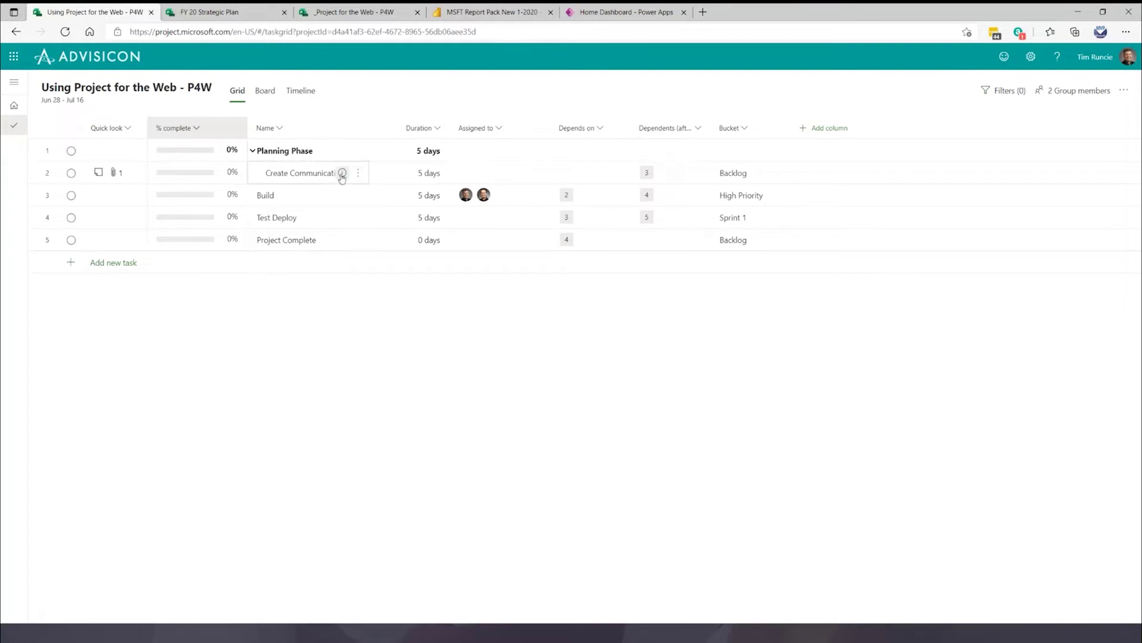
Open Create Communication Plan's details, enter a total effort of 10 hours, and set its completed effort to 6 hours.
click(358, 174)
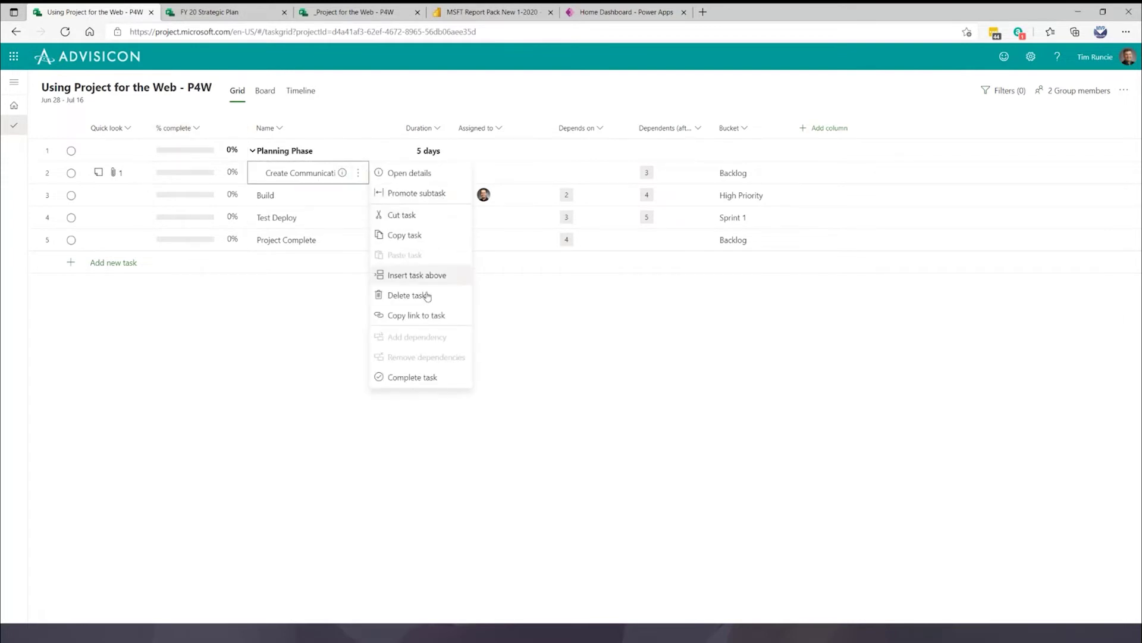
click(411, 174)
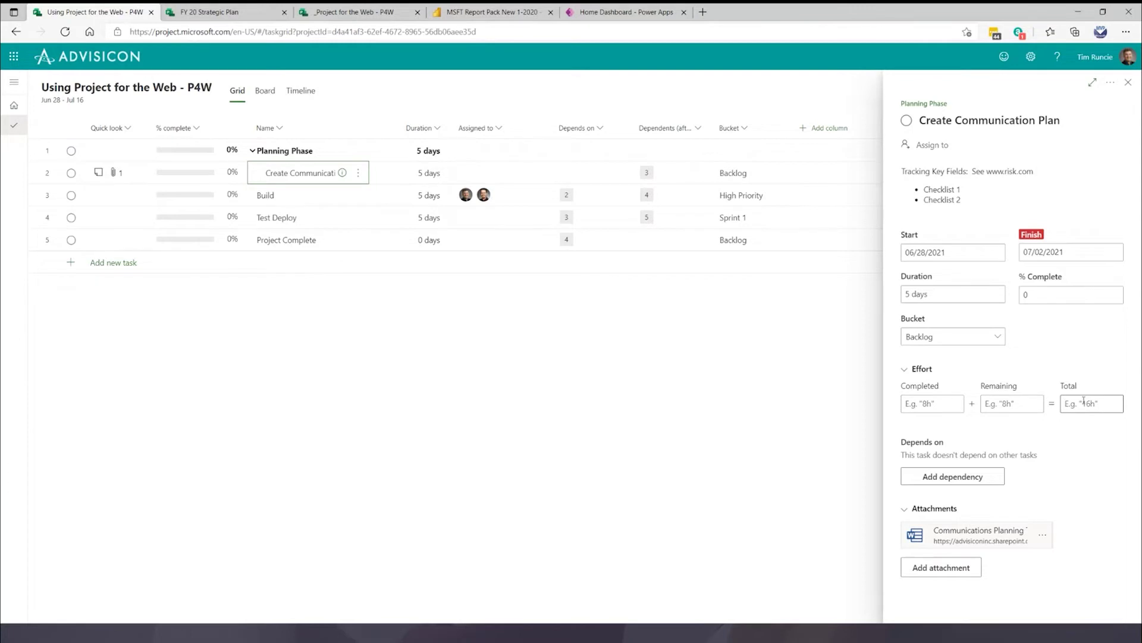
text(10)
click(1011, 405)
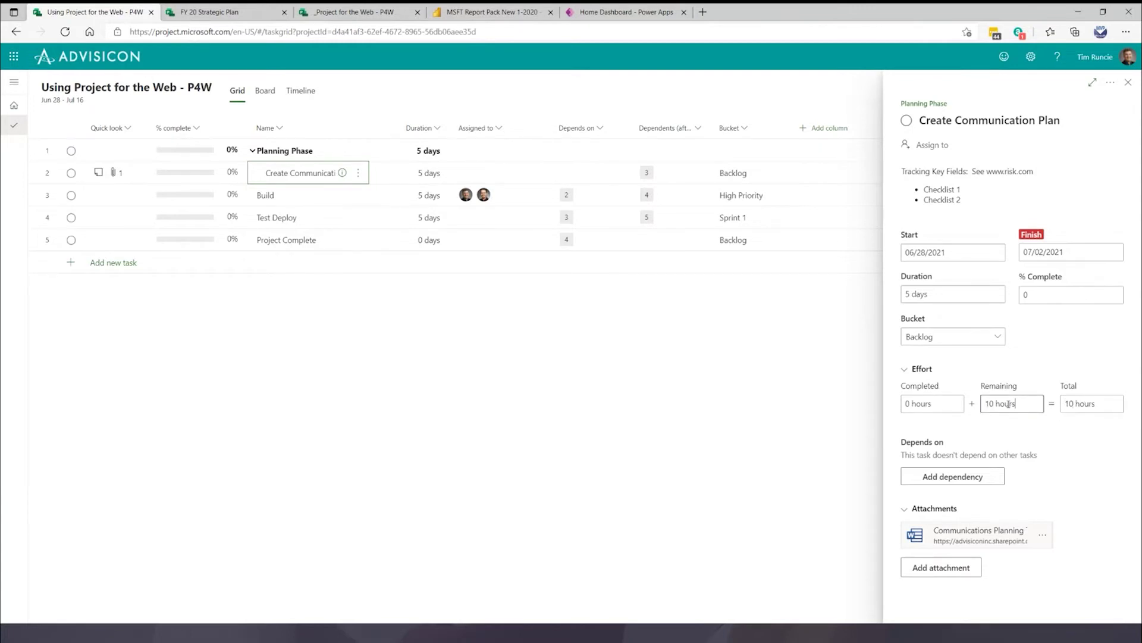
click(946, 407)
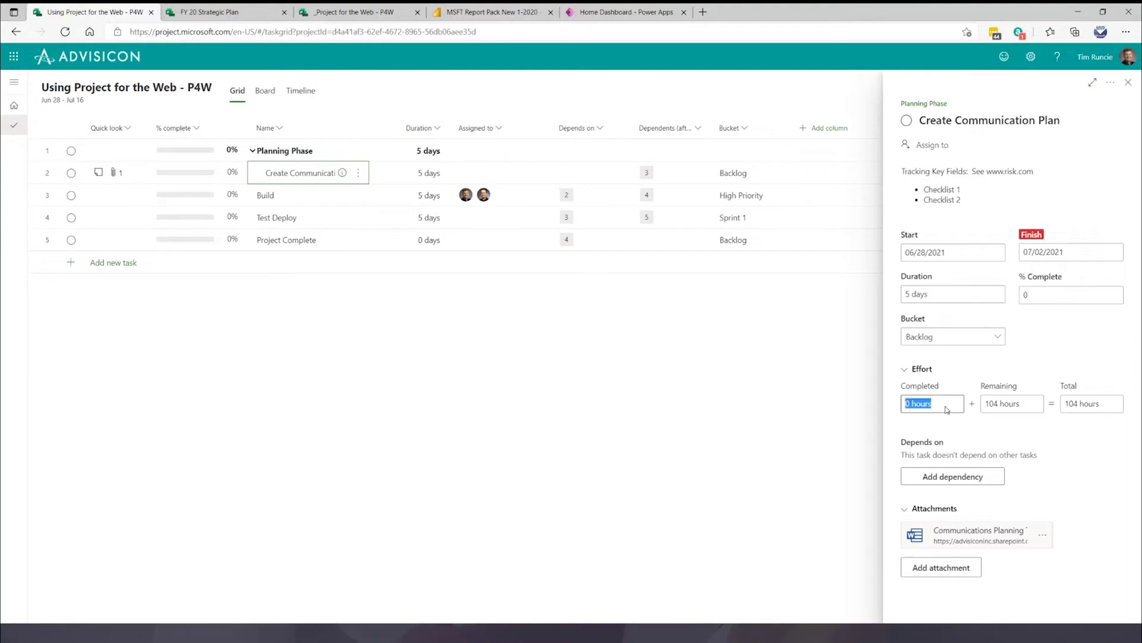
text(6)
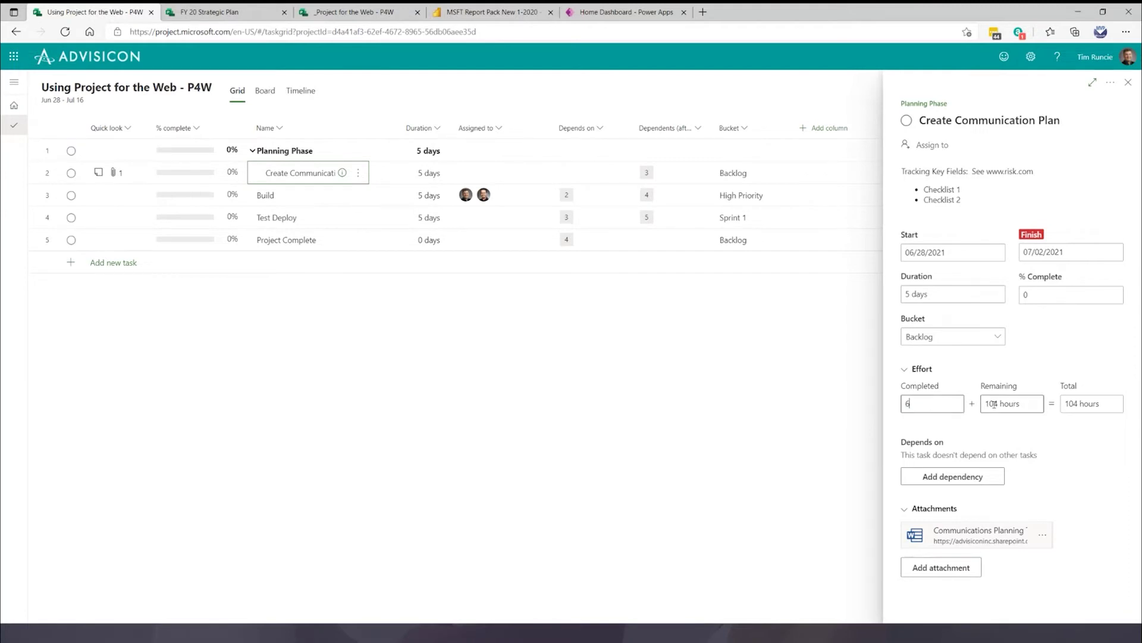
Set Create Communication Plan's remaining effort to 10 hours first, and its completed effort to 10 hours second.
click(1028, 407)
double_click(989, 403)
triple_click(991, 404)
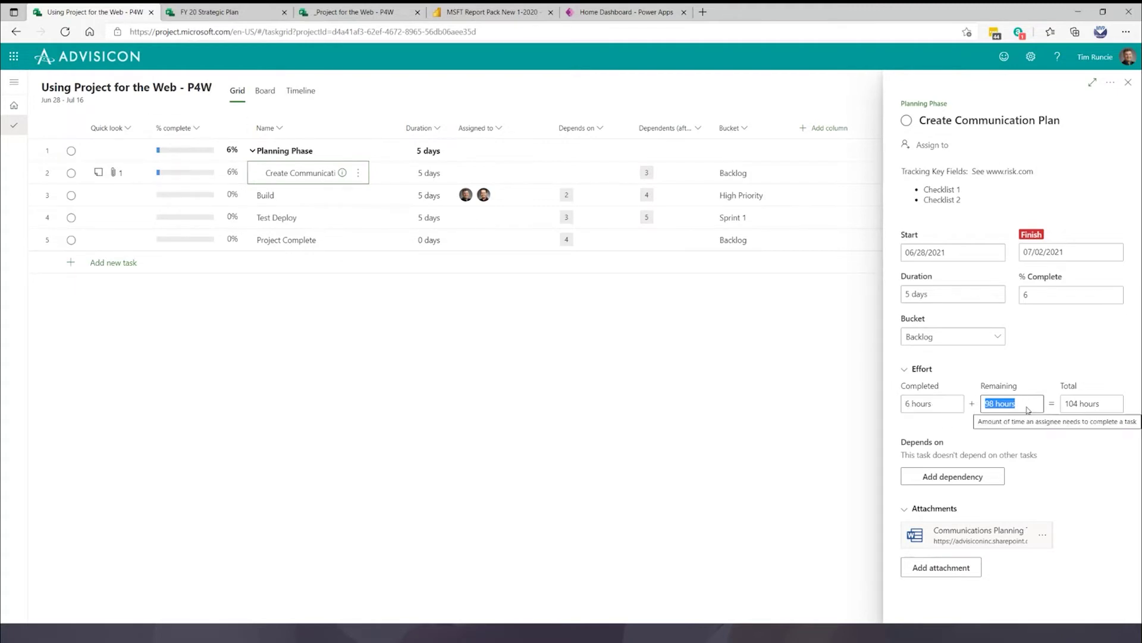
text(10)
click(940, 406)
text(10)
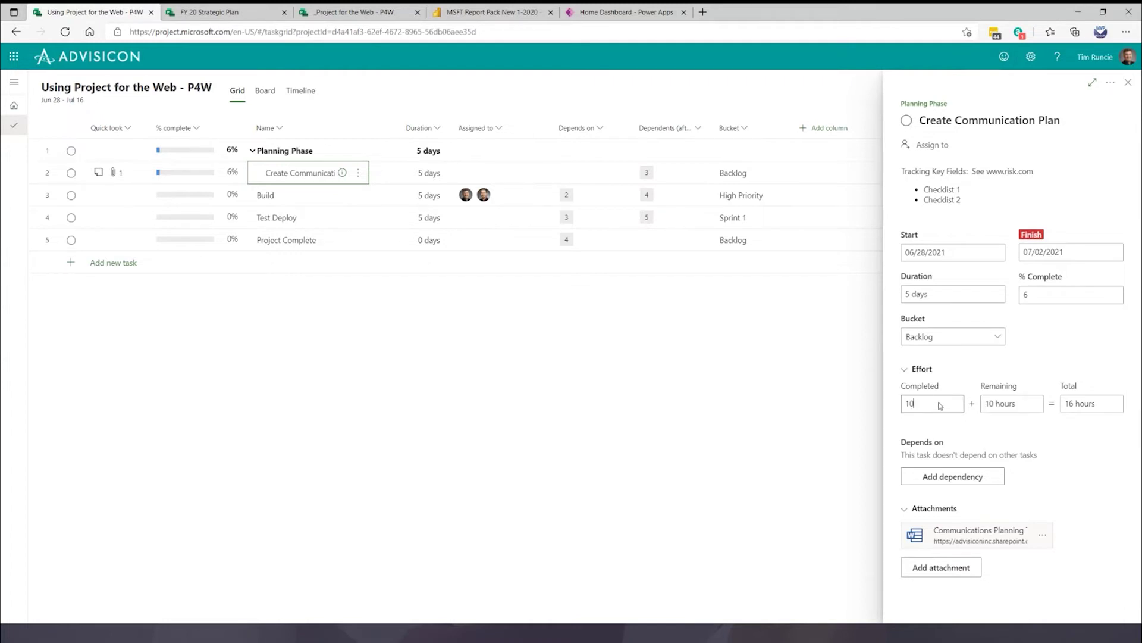
click(1026, 405)
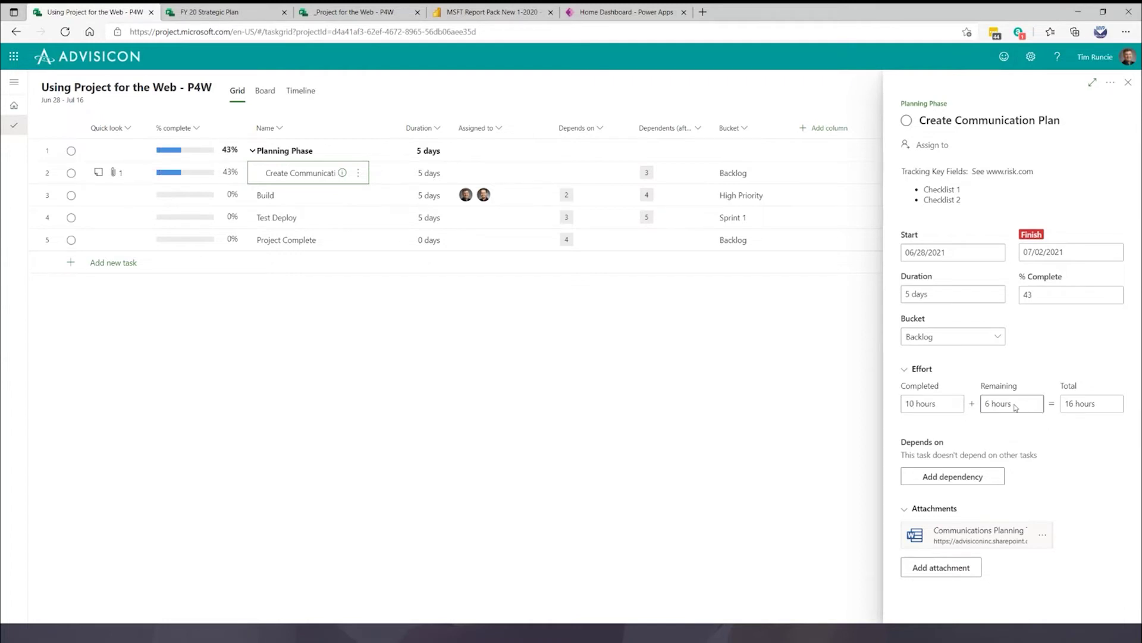
drag(987, 404, 1013, 405)
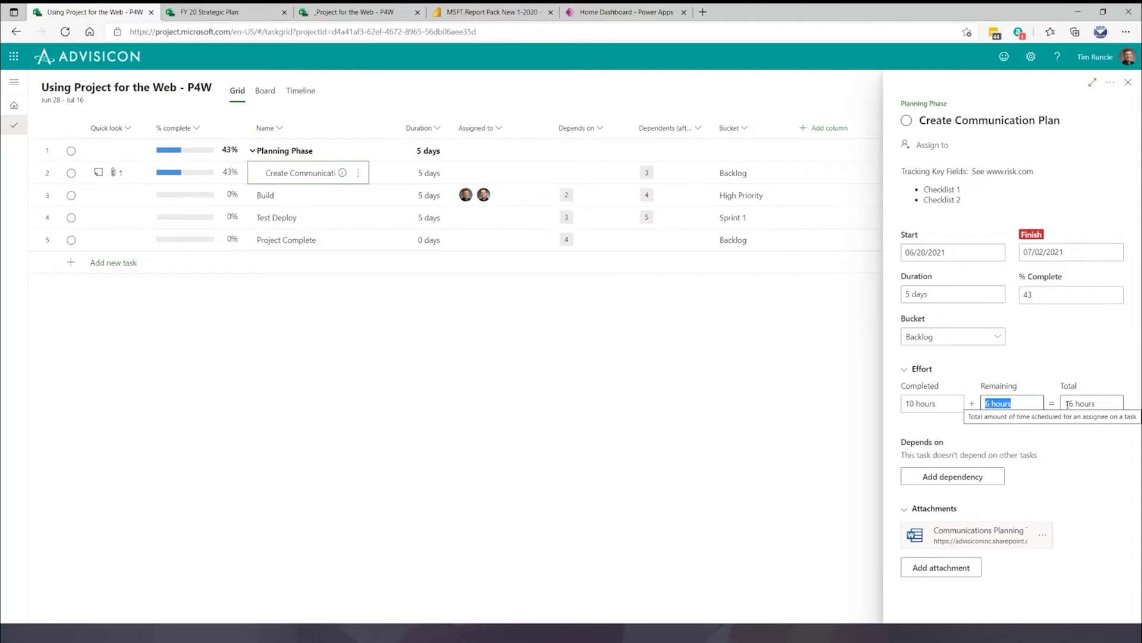
click(1099, 404)
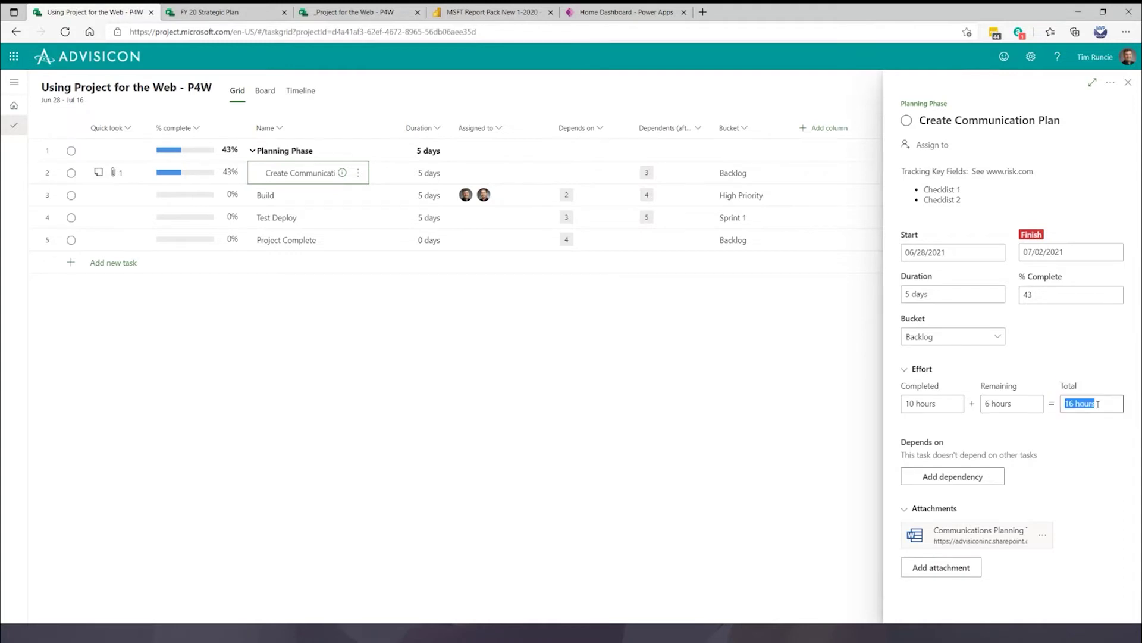
click(934, 406)
click(999, 409)
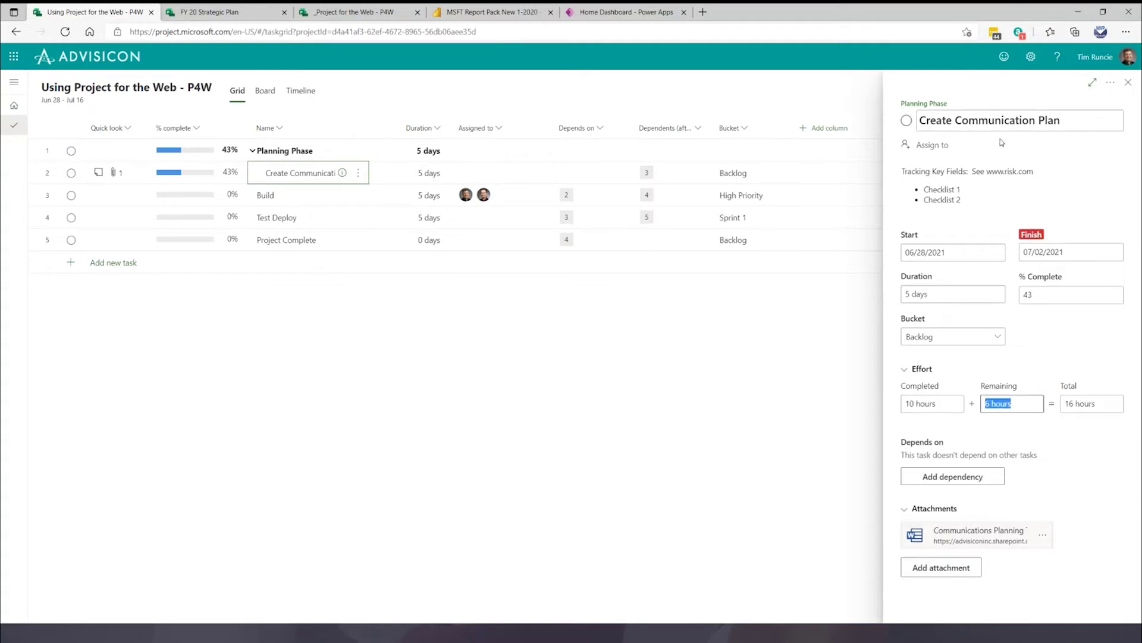
Mark Create Communication Plan complete and back to incomplete twice, and close its details.
click(906, 122)
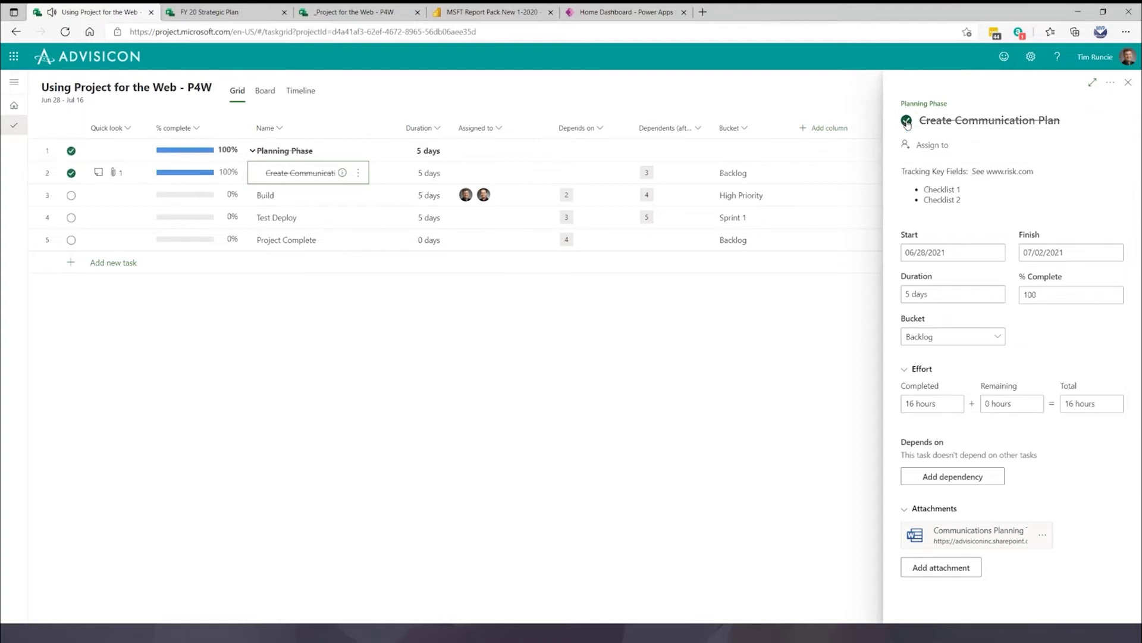
click(906, 122)
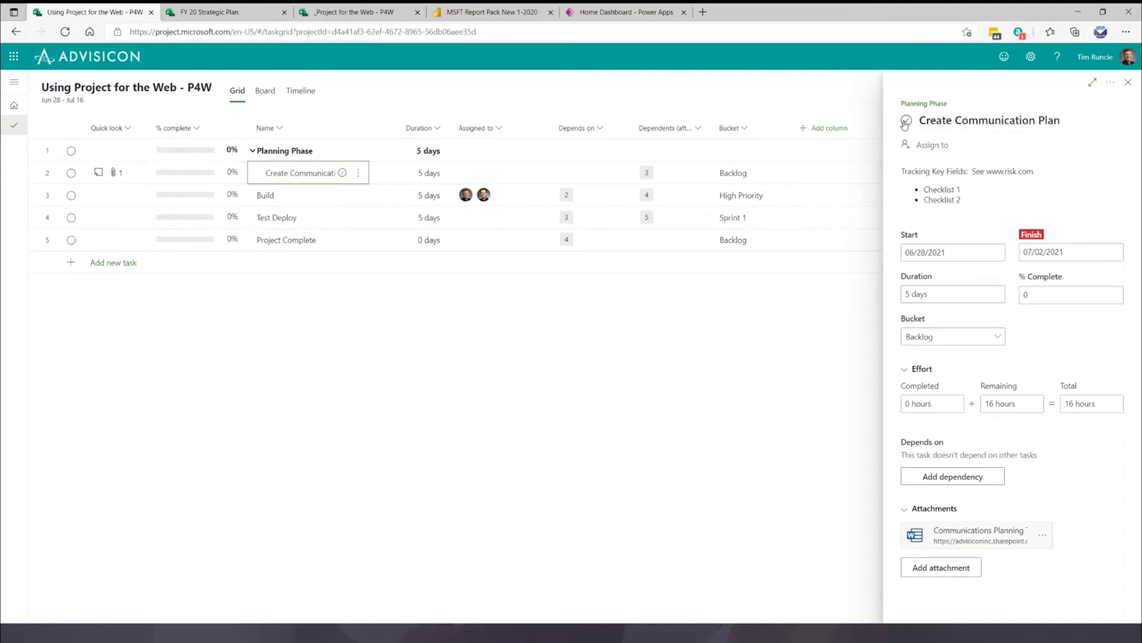
click(906, 123)
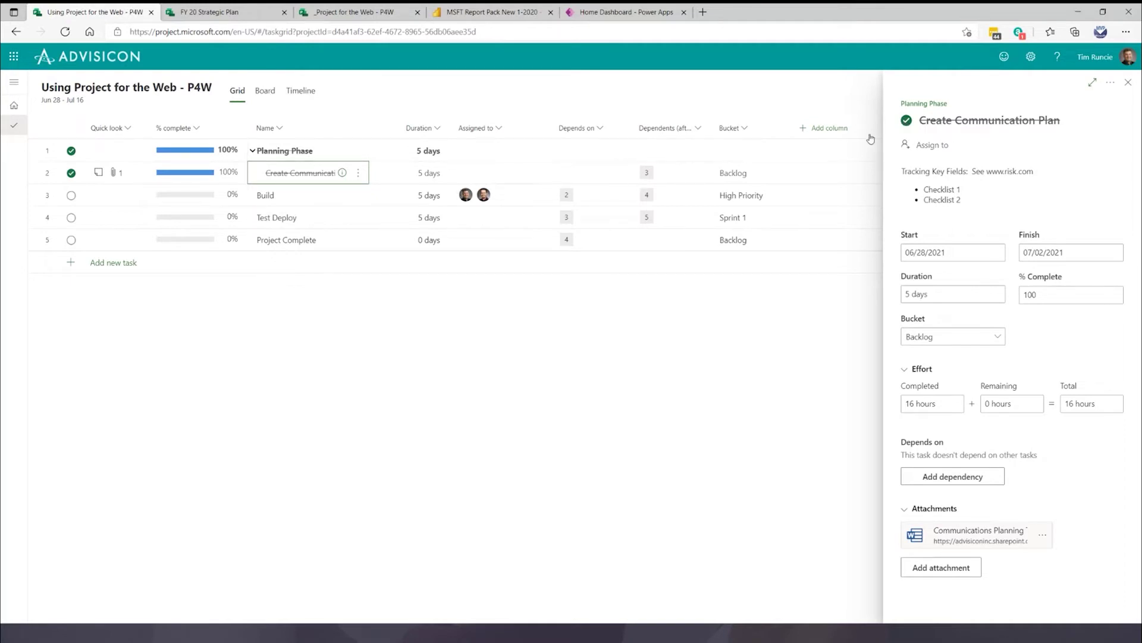
click(905, 122)
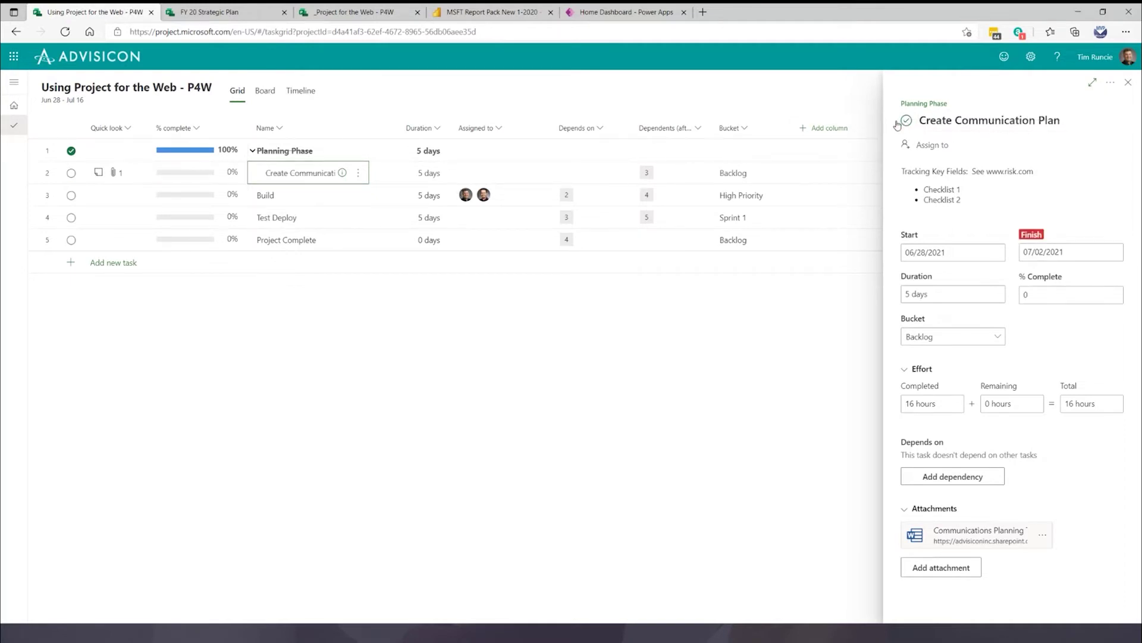
click(1128, 83)
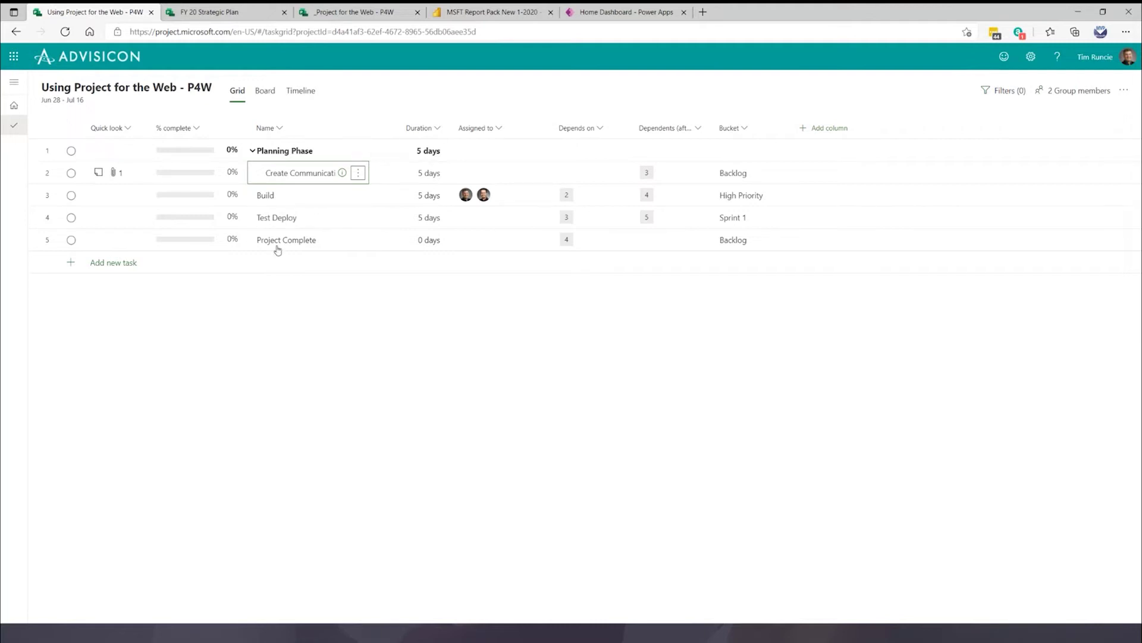
Start a new custom field of type Choice named Priority and clear the default name of its first choice.
click(823, 129)
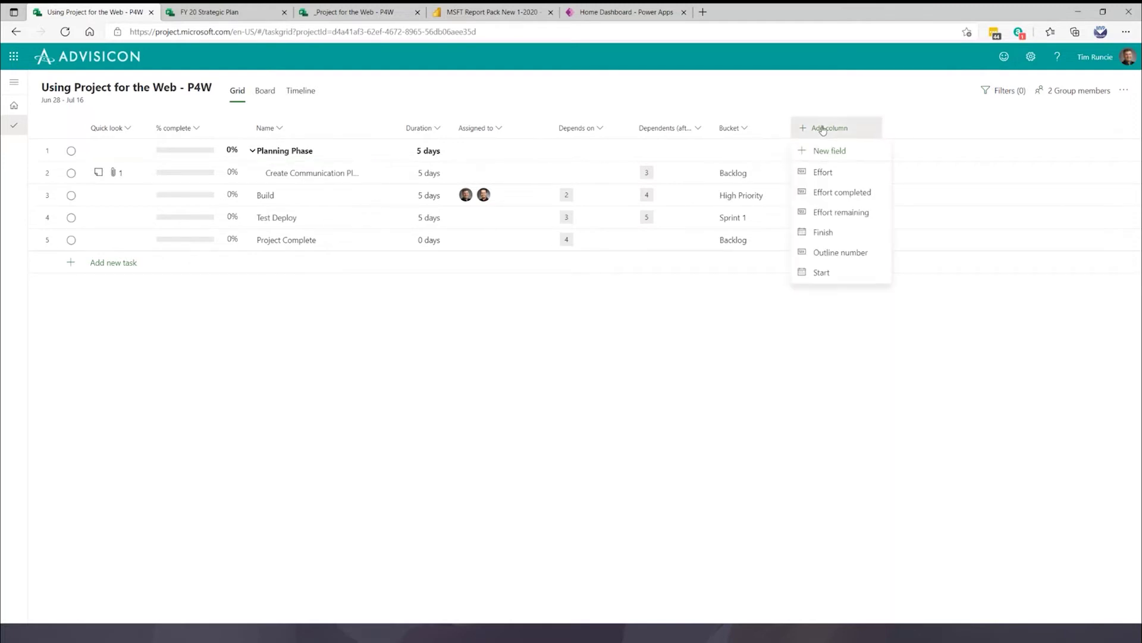
click(827, 150)
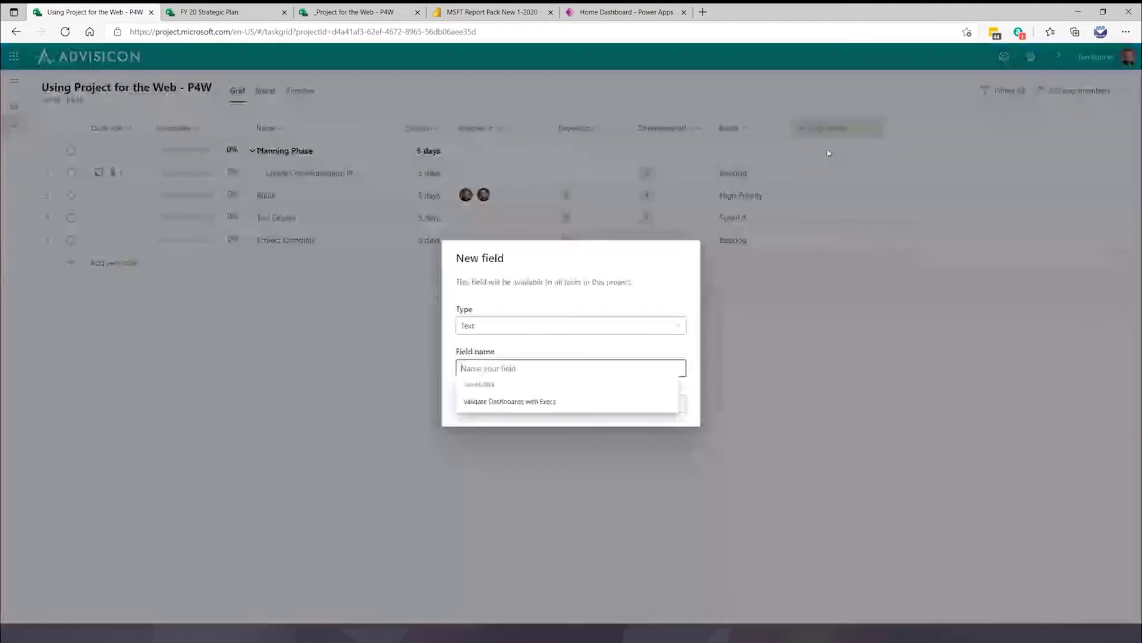
click(678, 327)
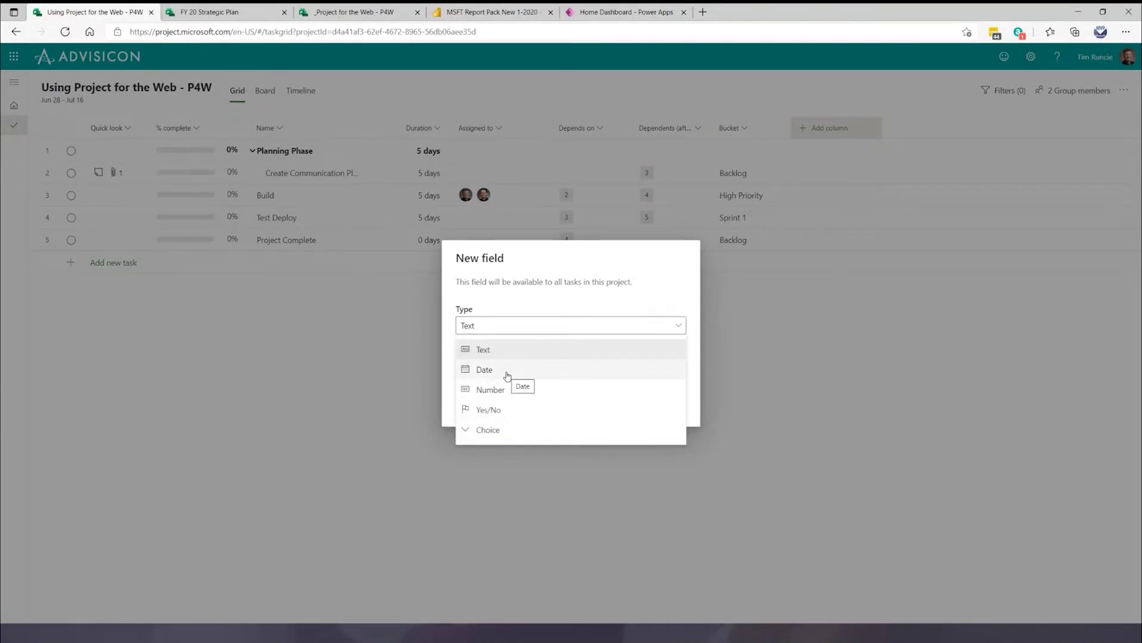
click(508, 429)
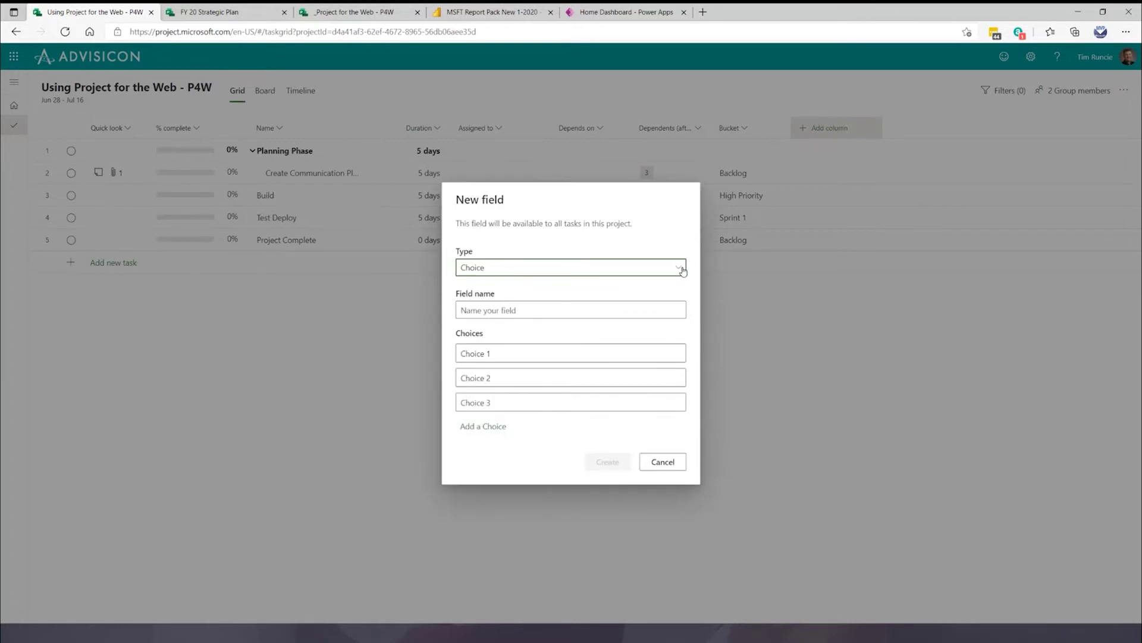
click(490, 300)
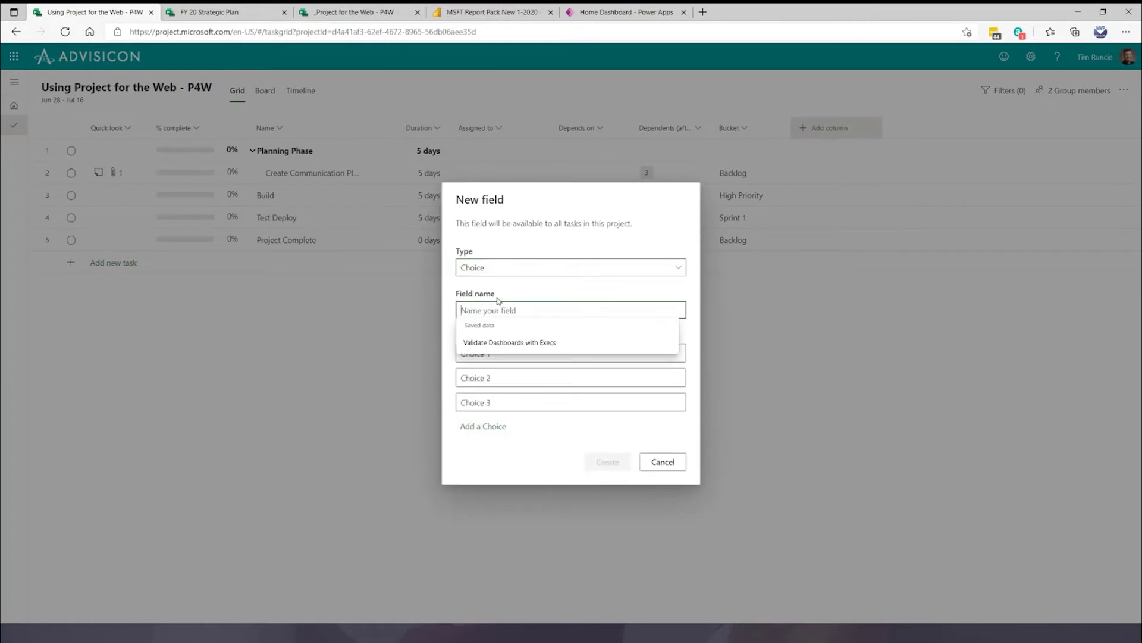
text(Priority)
click(488, 353)
key(BackSpace)
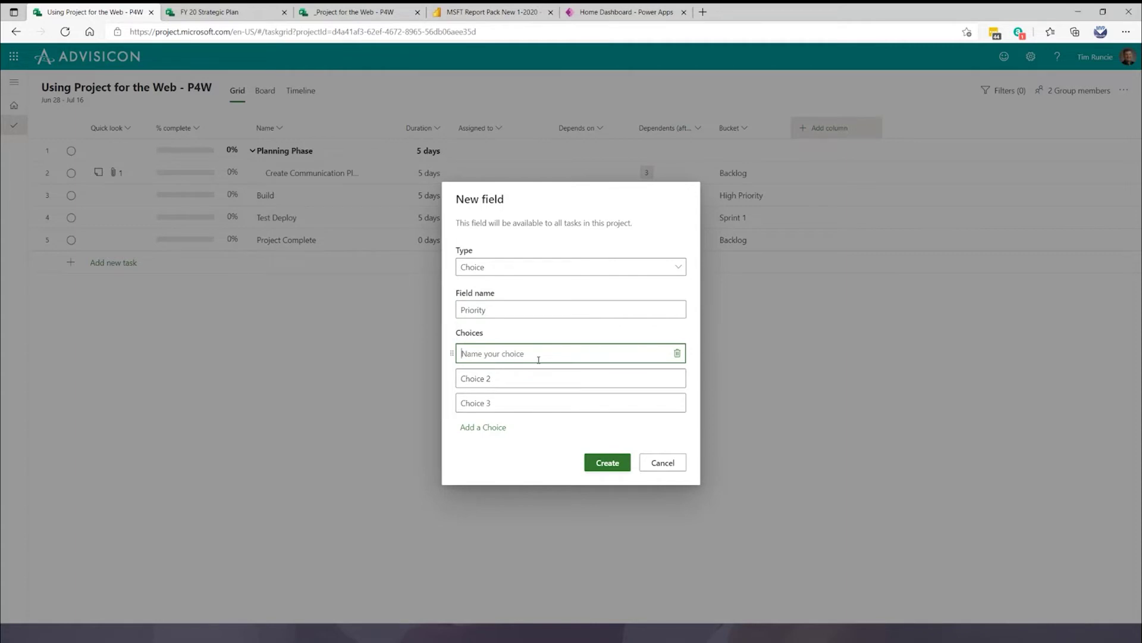
text(Hight)
drag(493, 347, 445, 351)
key(BackSpace)
Insert a red circle emoji from the symbols set into the first choice of the Priority field.
key(super+period)
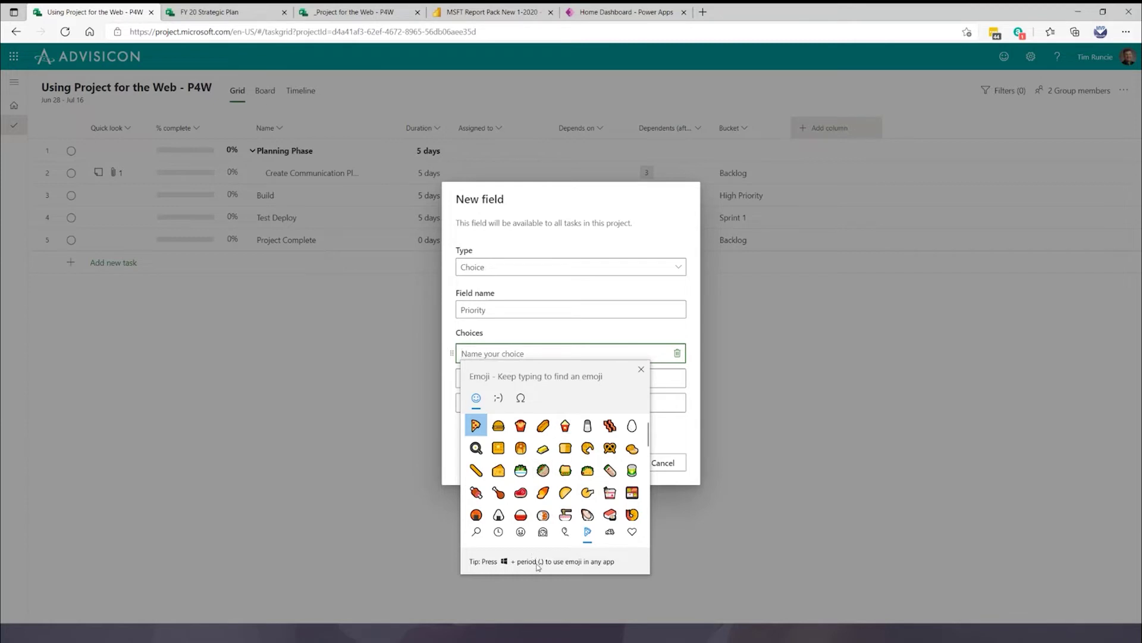
click(632, 531)
scroll(568, 491, down, 3)
scroll(568, 491, down, 5)
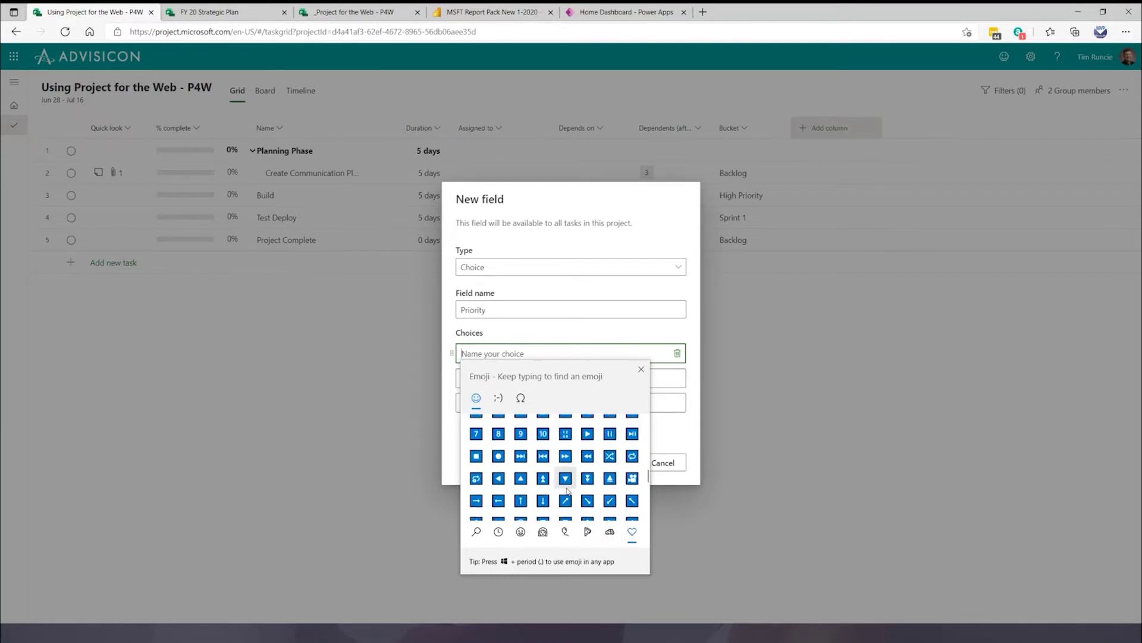
scroll(568, 491, down, 1)
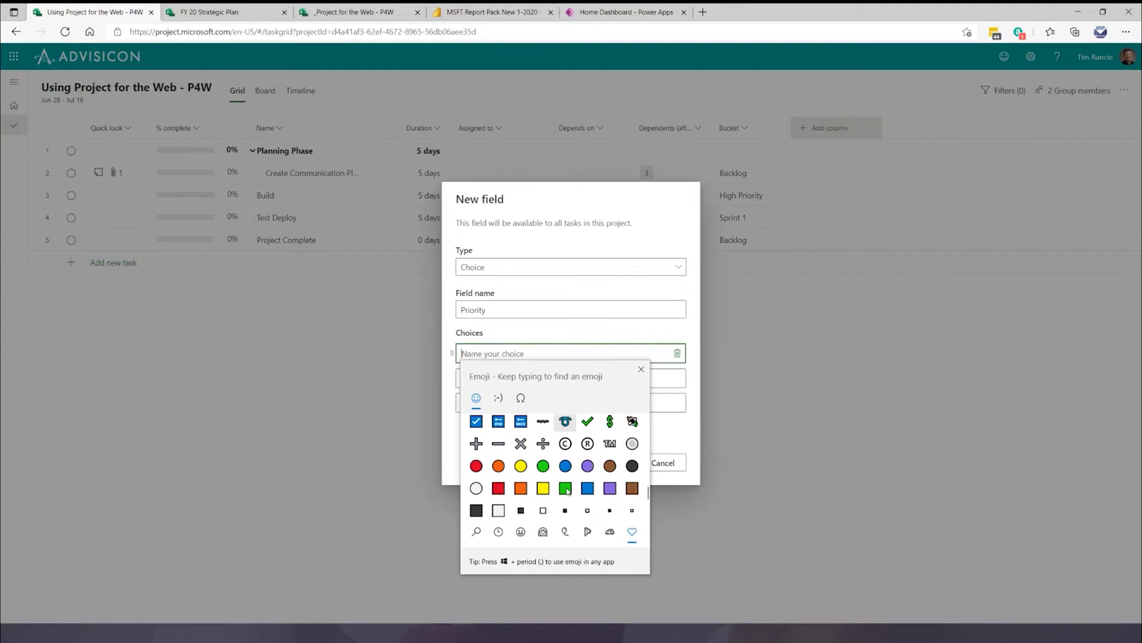
click(476, 466)
key(Escape)
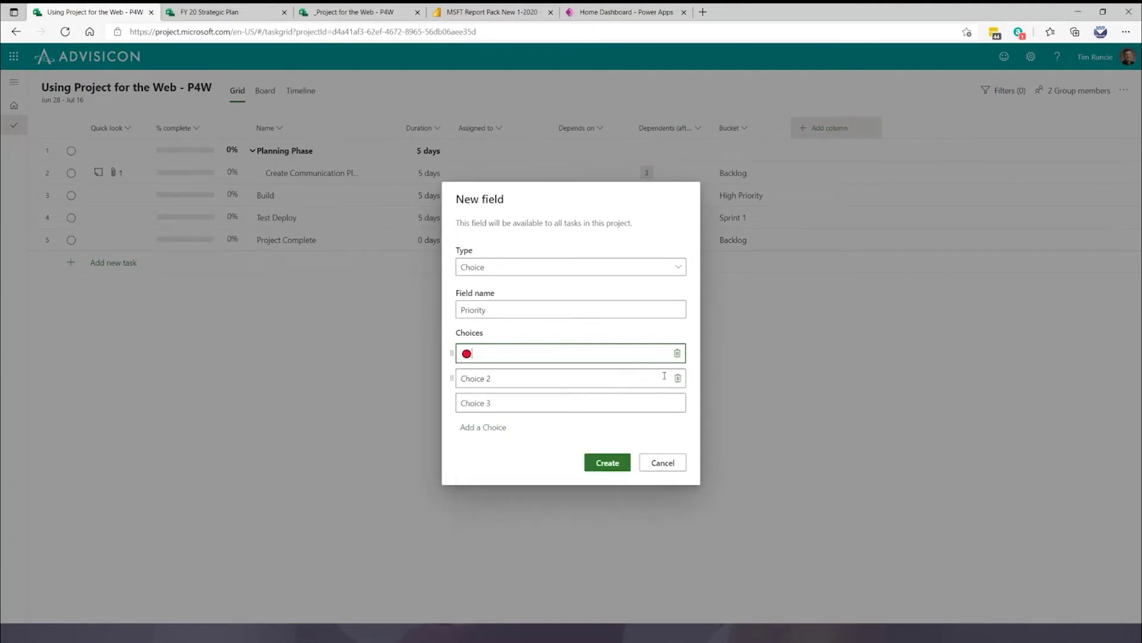
Replace the second choice of the Priority field with a green circle emoji.
click(524, 379)
key(BackSpace)
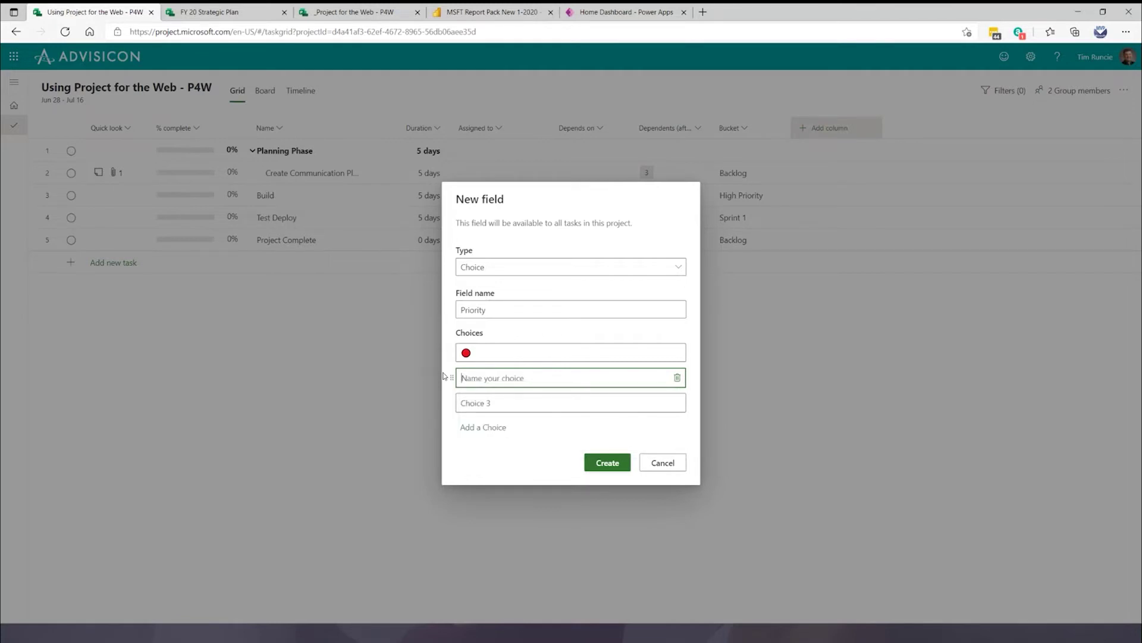
key(super+period)
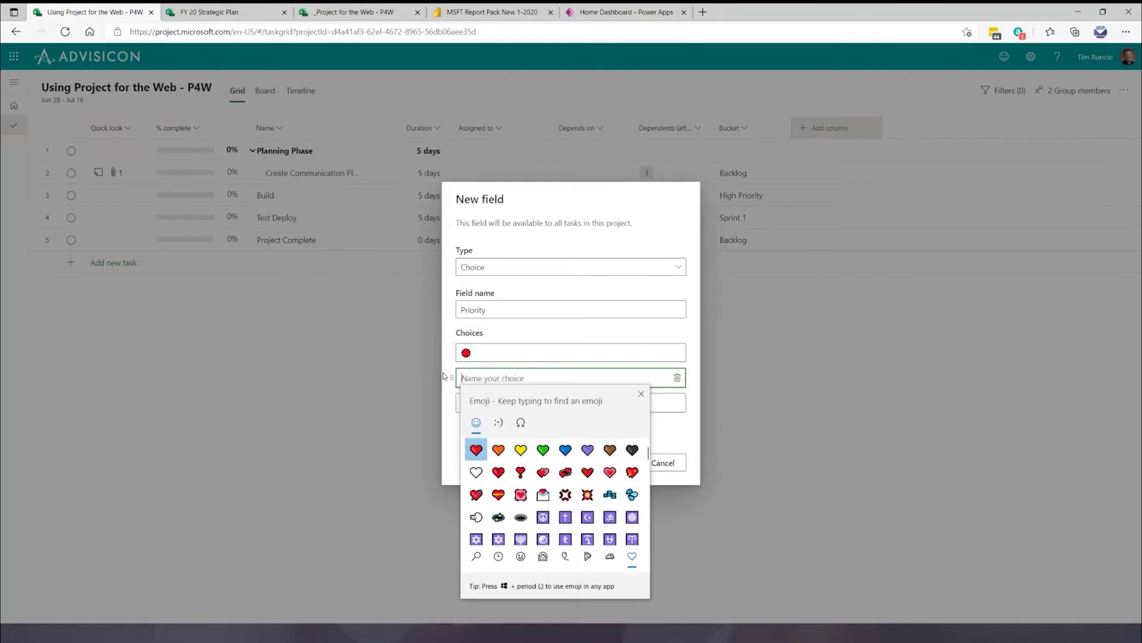
scroll(559, 489, down, 10)
scroll(559, 490, down, 5)
click(543, 462)
key(Escape)
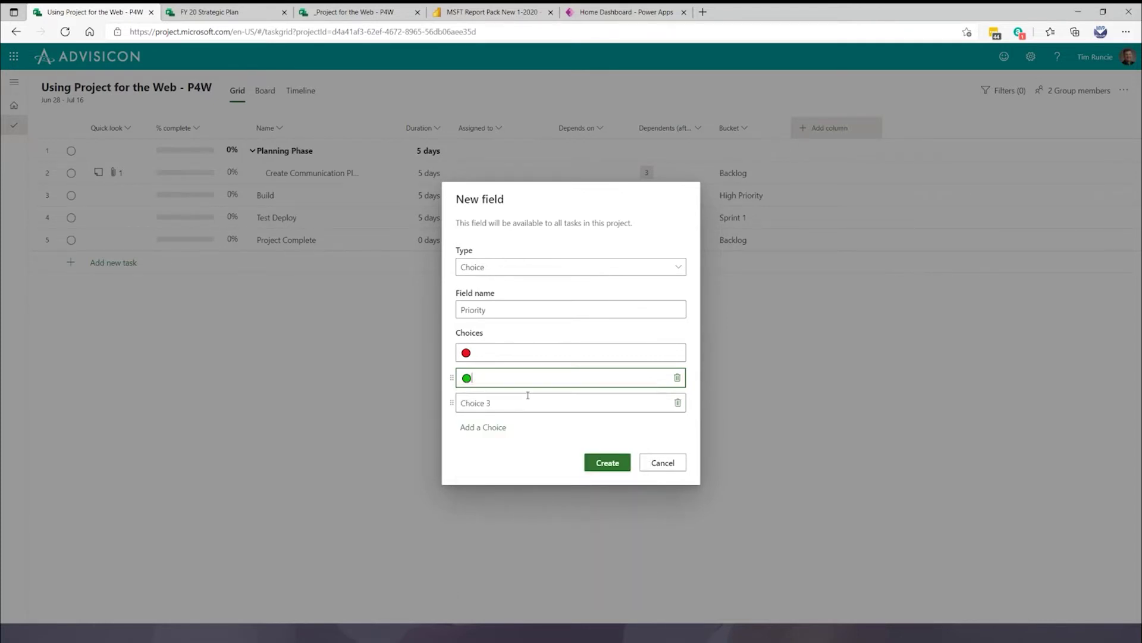
Replace the third choice with a yellow circle emoji and create the Priority field.
click(527, 400)
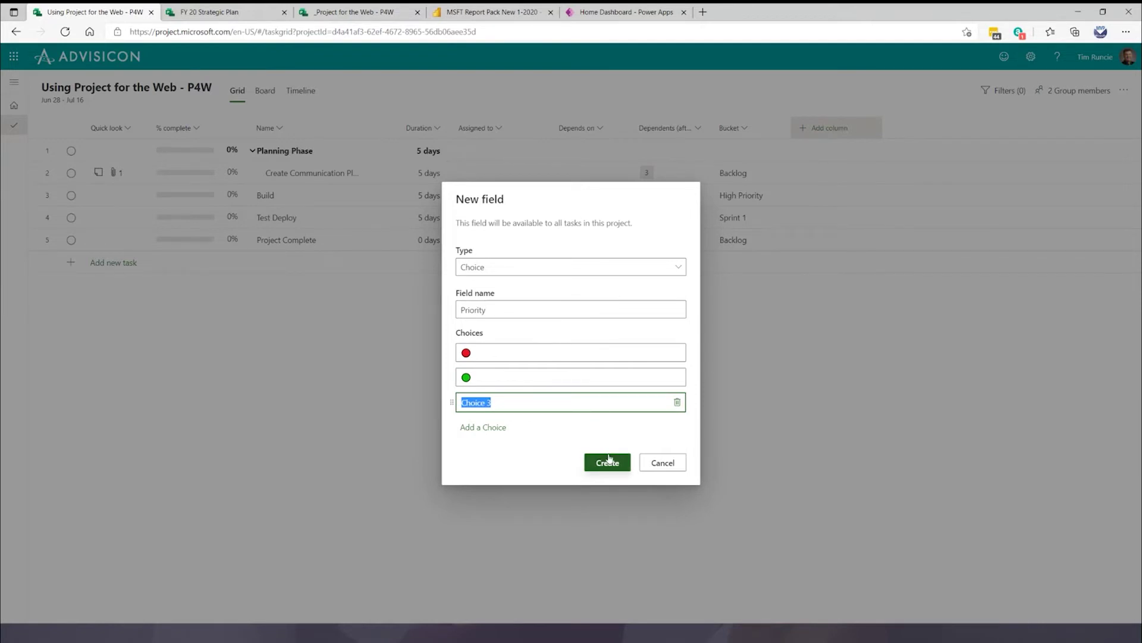
key(super+period)
scroll(589, 512, down, 10)
scroll(589, 516, down, 10)
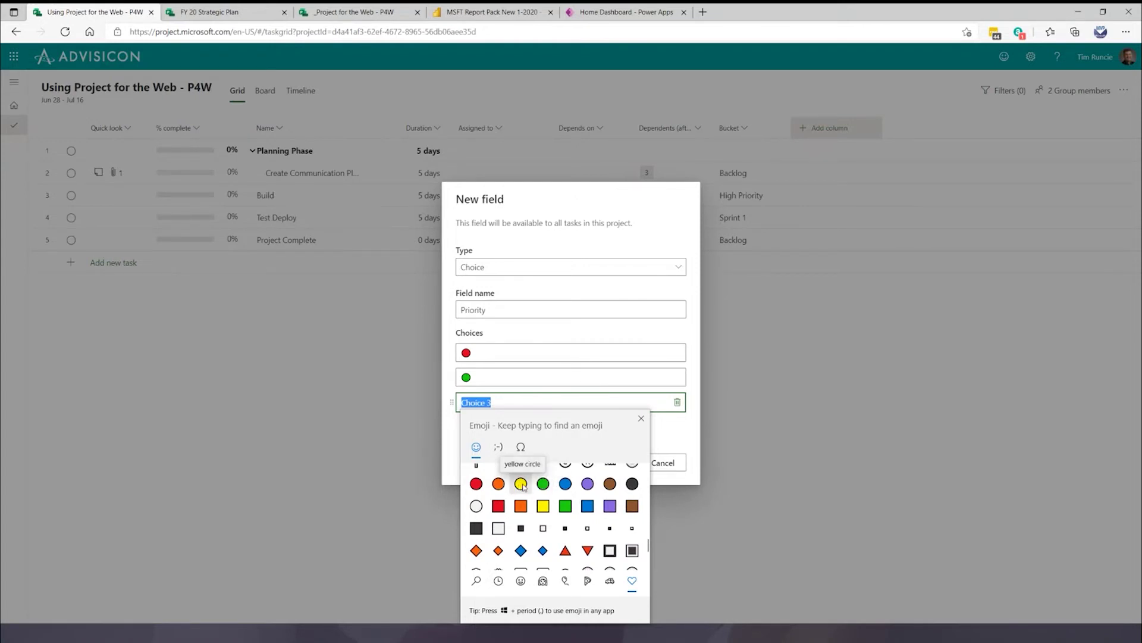
click(522, 484)
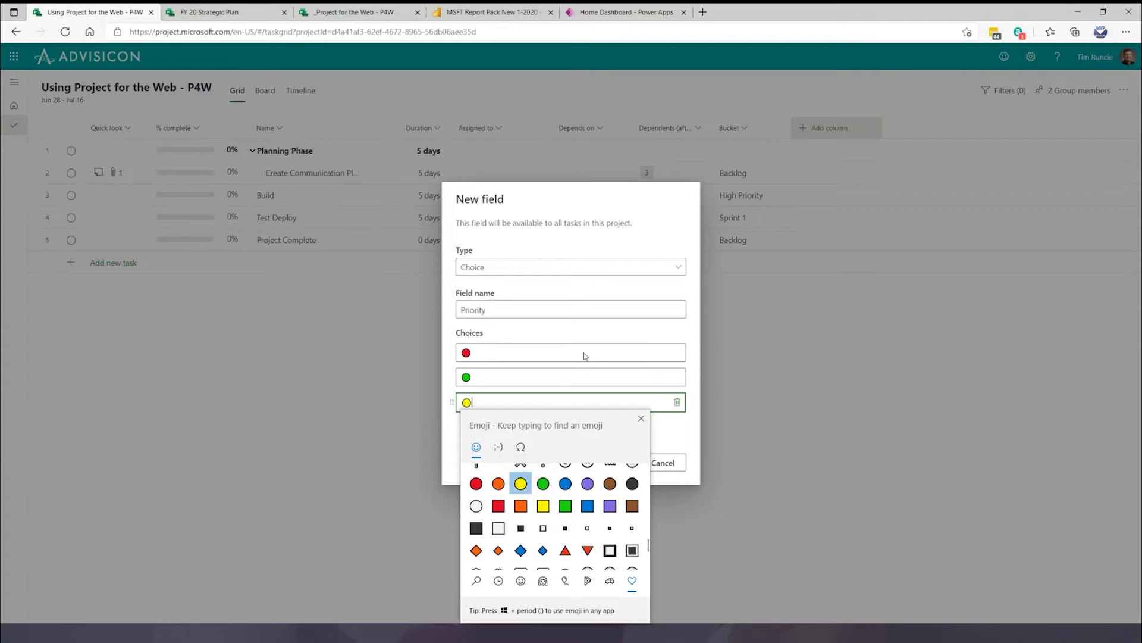
click(642, 418)
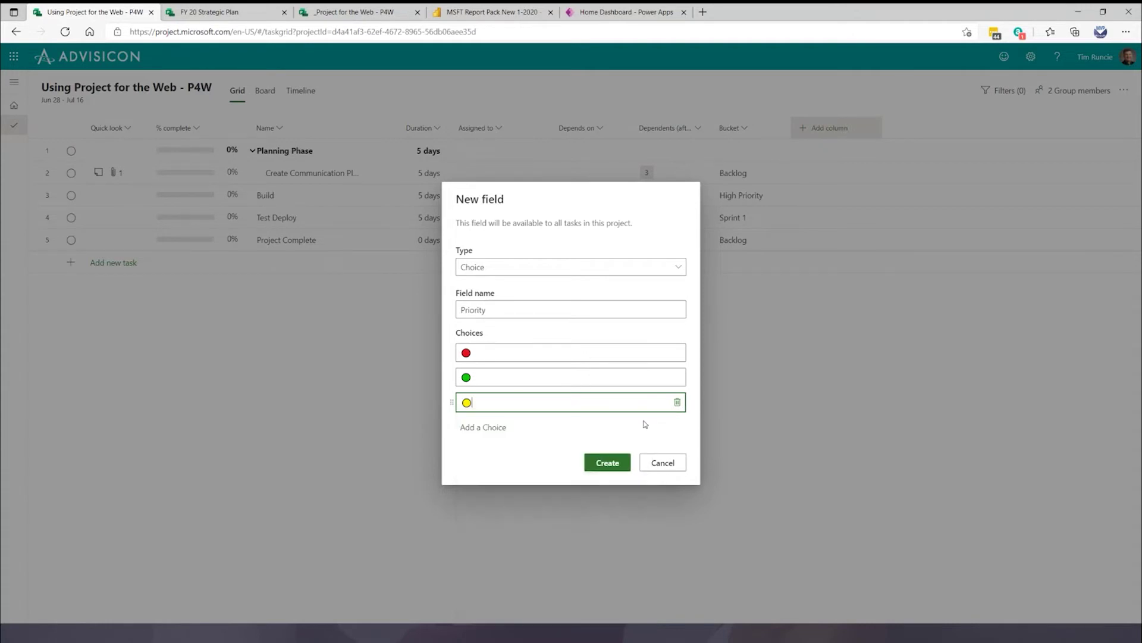
click(616, 464)
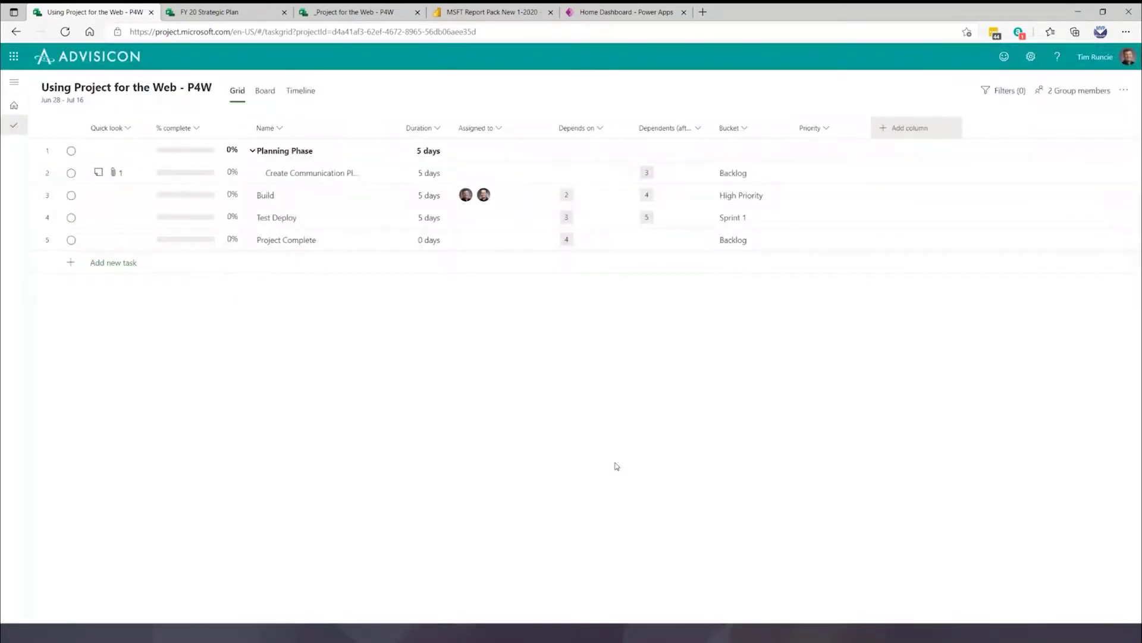
Set Priority to the red circle for Create Communication Plan, green for Build and yellow for Test Deploy.
click(830, 172)
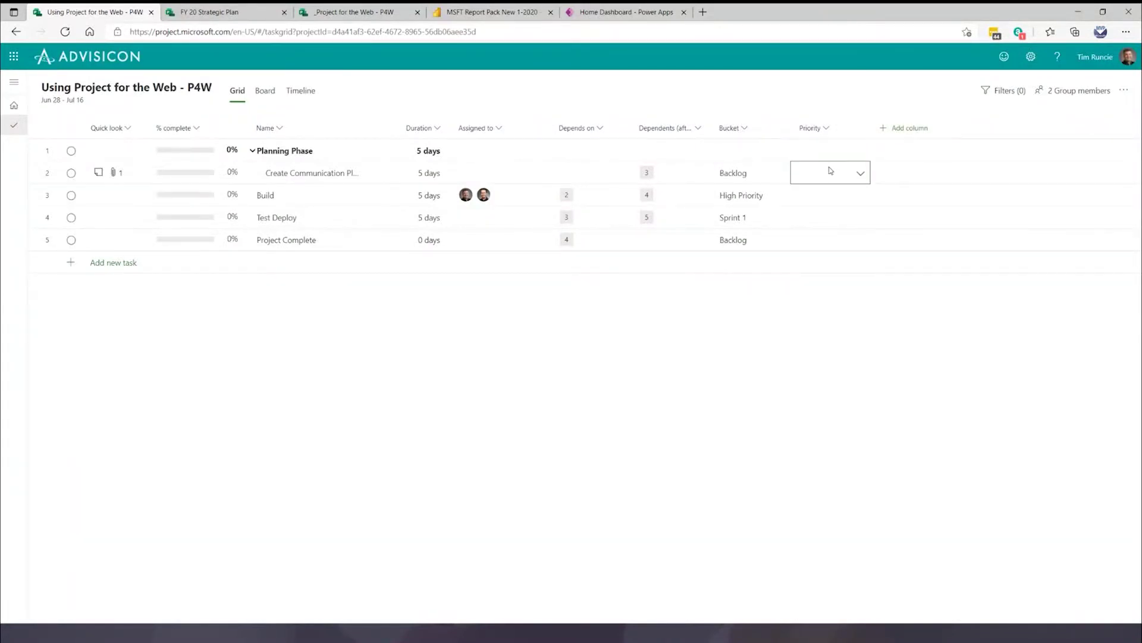
click(860, 174)
click(837, 224)
click(864, 200)
click(859, 200)
click(809, 265)
click(833, 219)
click(860, 218)
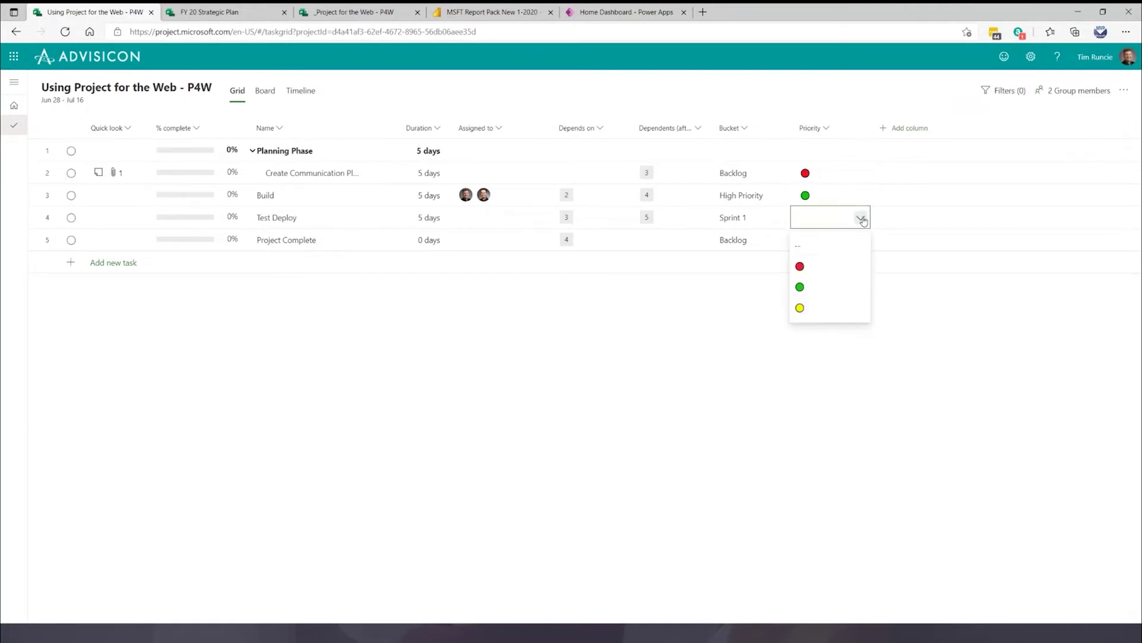
click(817, 307)
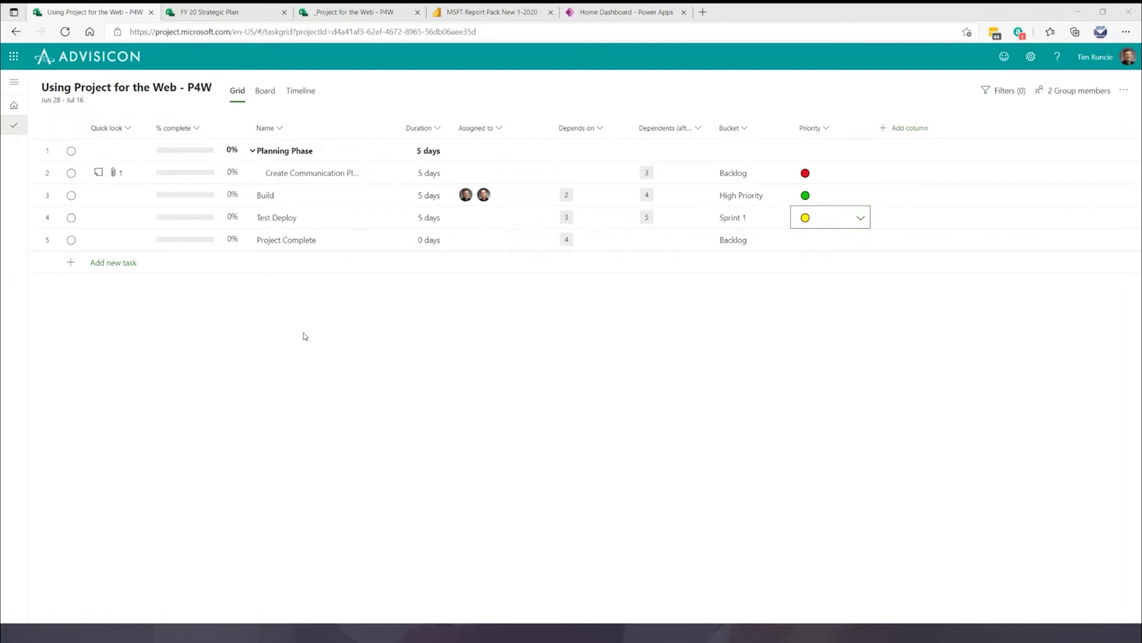
View the project's timeline from mid-June and select the Create Communication Plan bar.
click(300, 91)
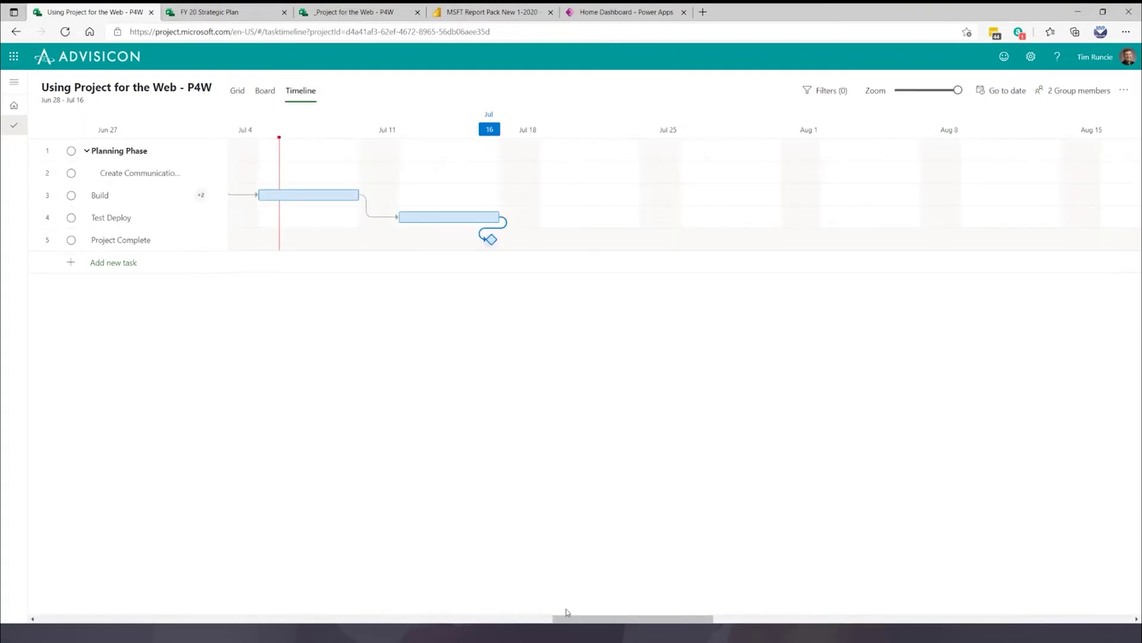
drag(566, 613, 510, 610)
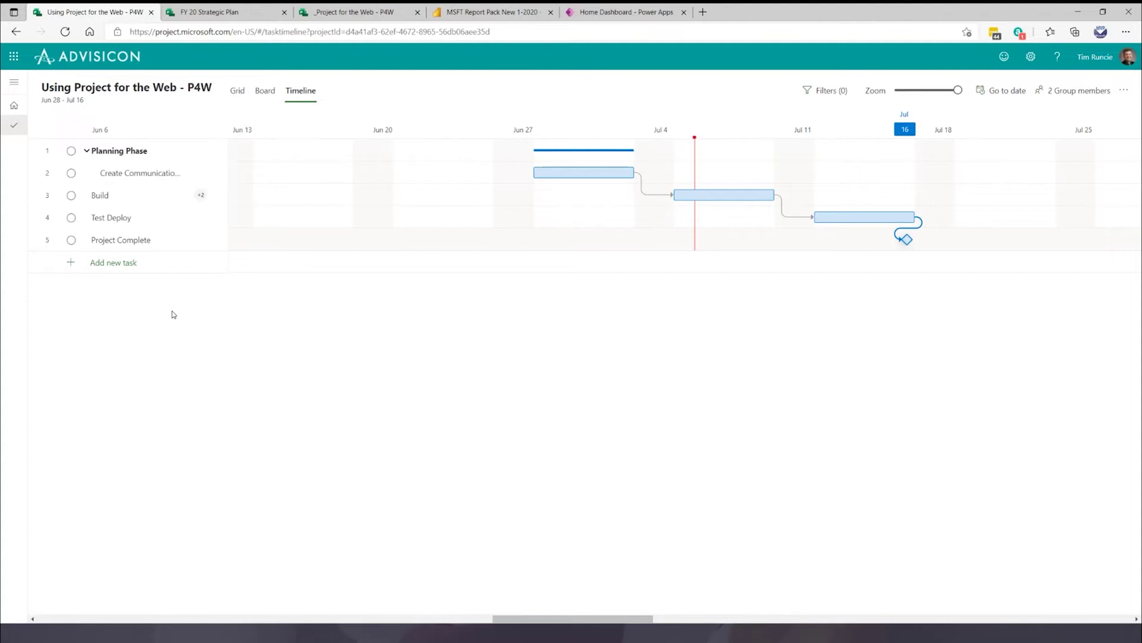
click(583, 173)
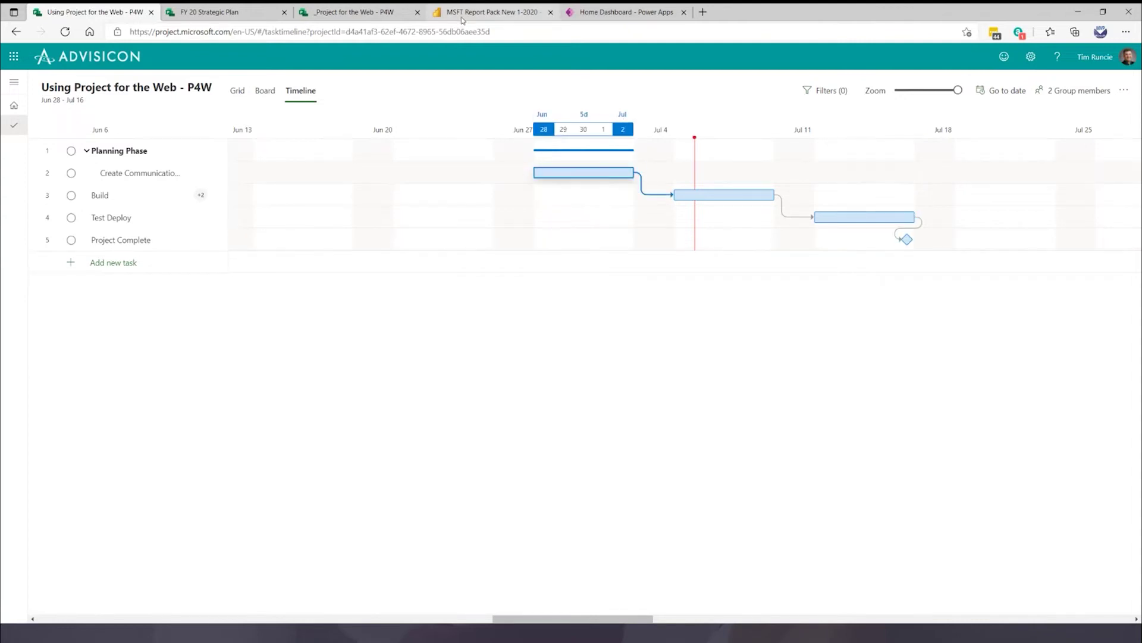
Switch to the MSFT Report Pack in Power BI and view its Portfolio Dashboard, Portfolio Timeline and My Work pages.
click(494, 12)
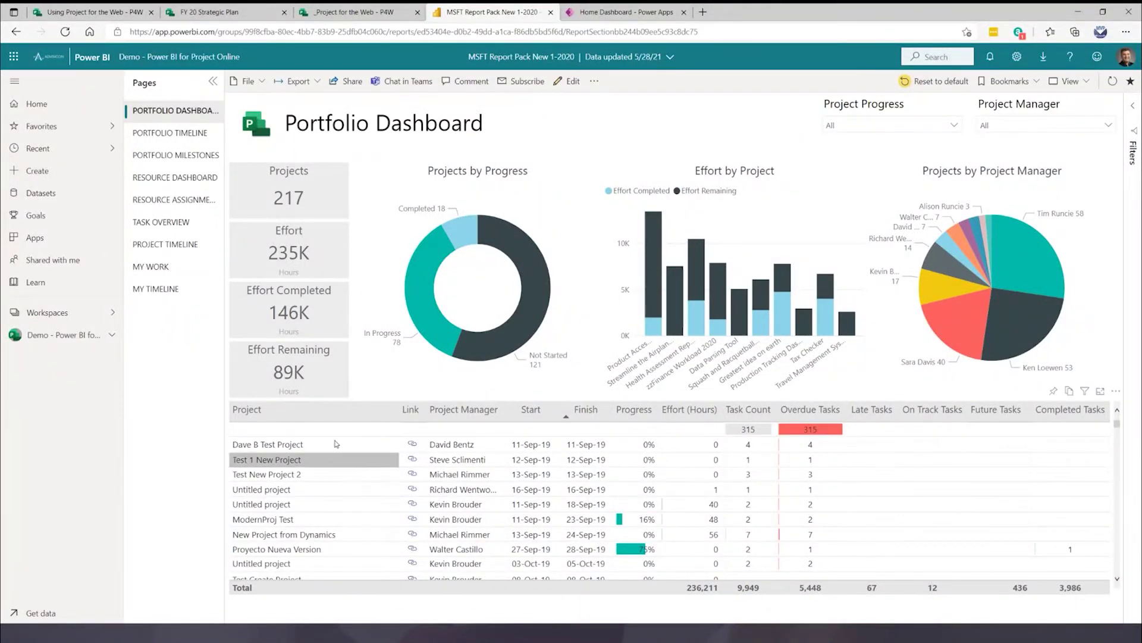
click(172, 133)
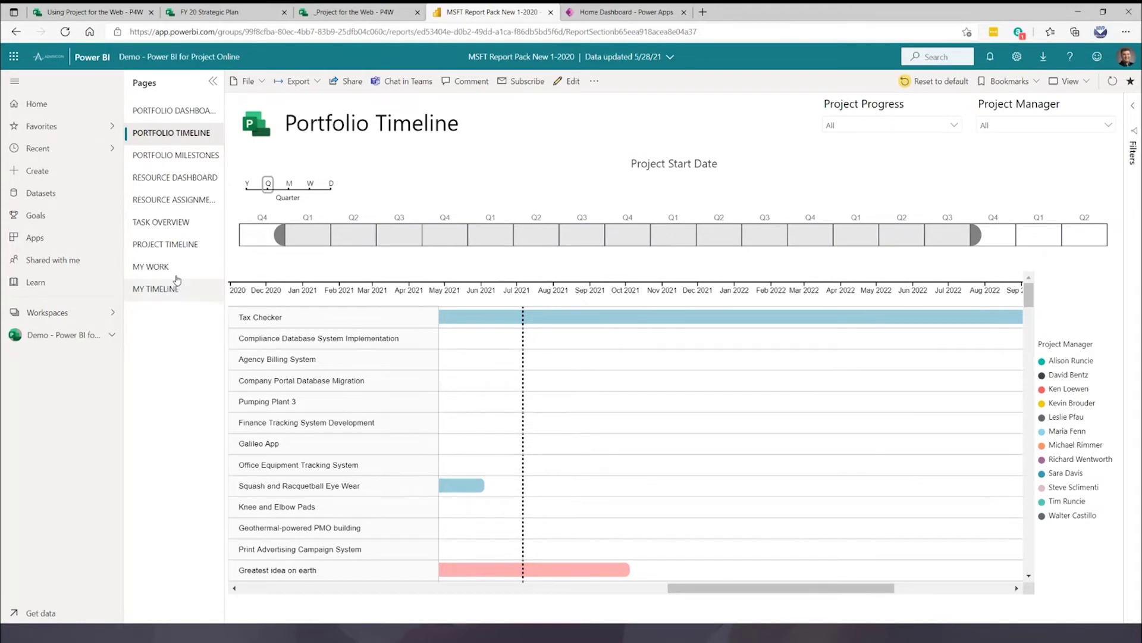
click(176, 273)
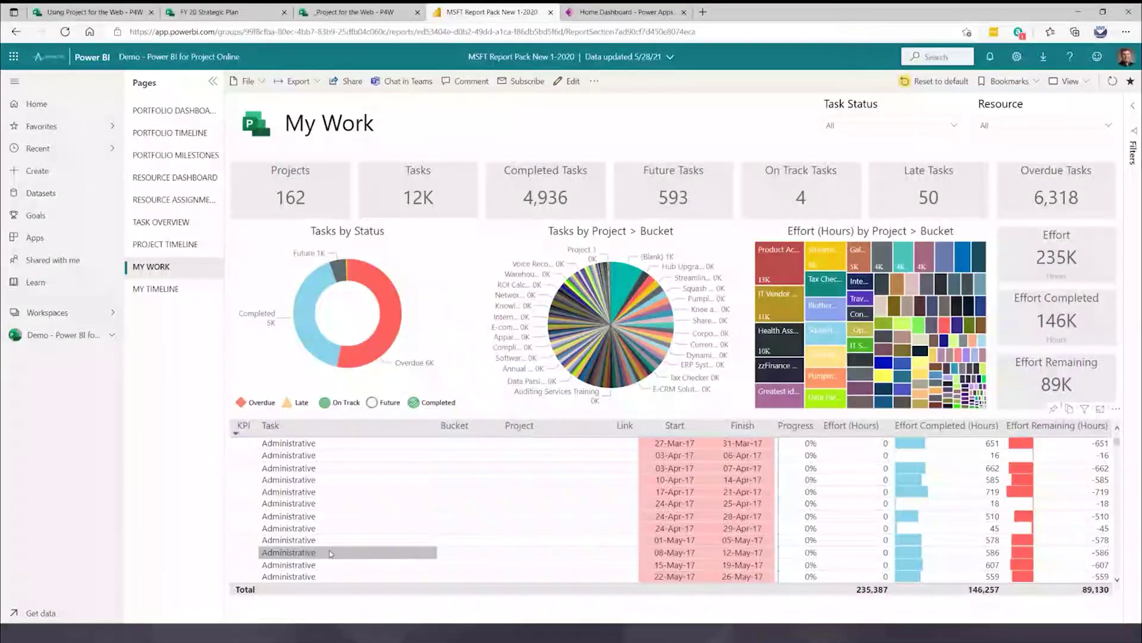
scroll(337, 451, down, 3)
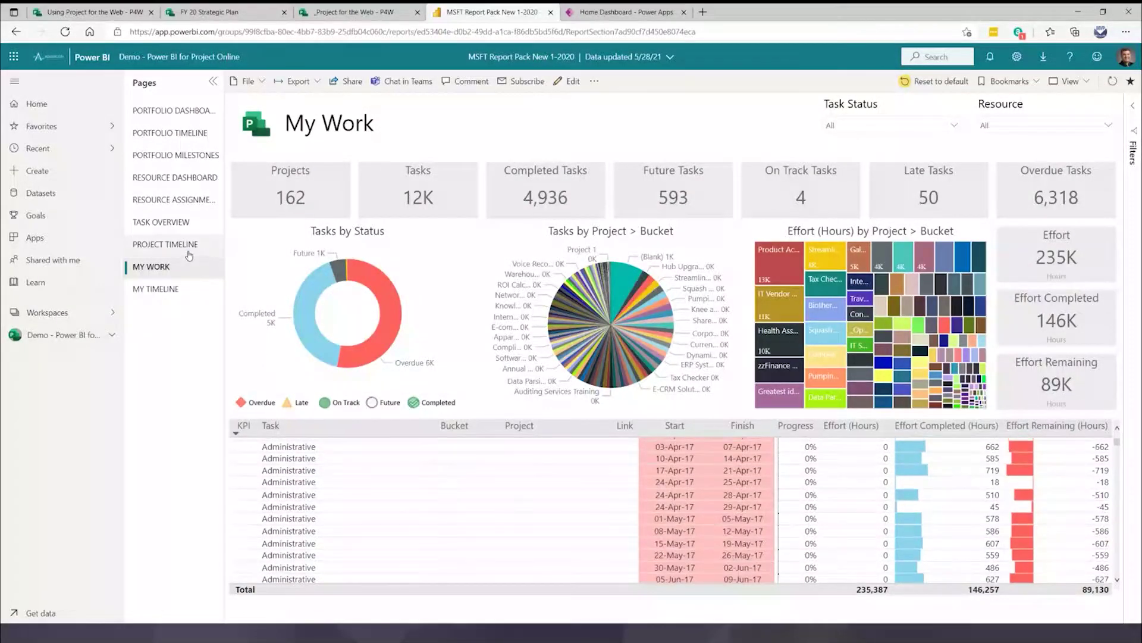
View the report's Project Timeline page, collapsing and re-expanding the tasks of IT Vendor System Rollout.
click(182, 245)
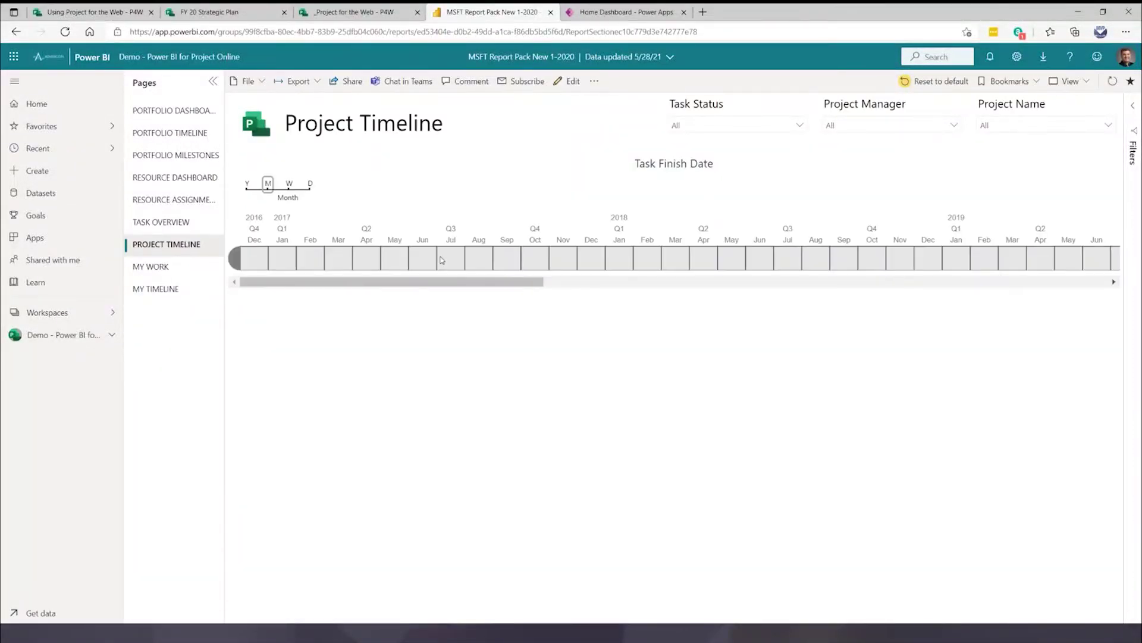
scroll(476, 404, down, 2)
scroll(357, 386, up, 2)
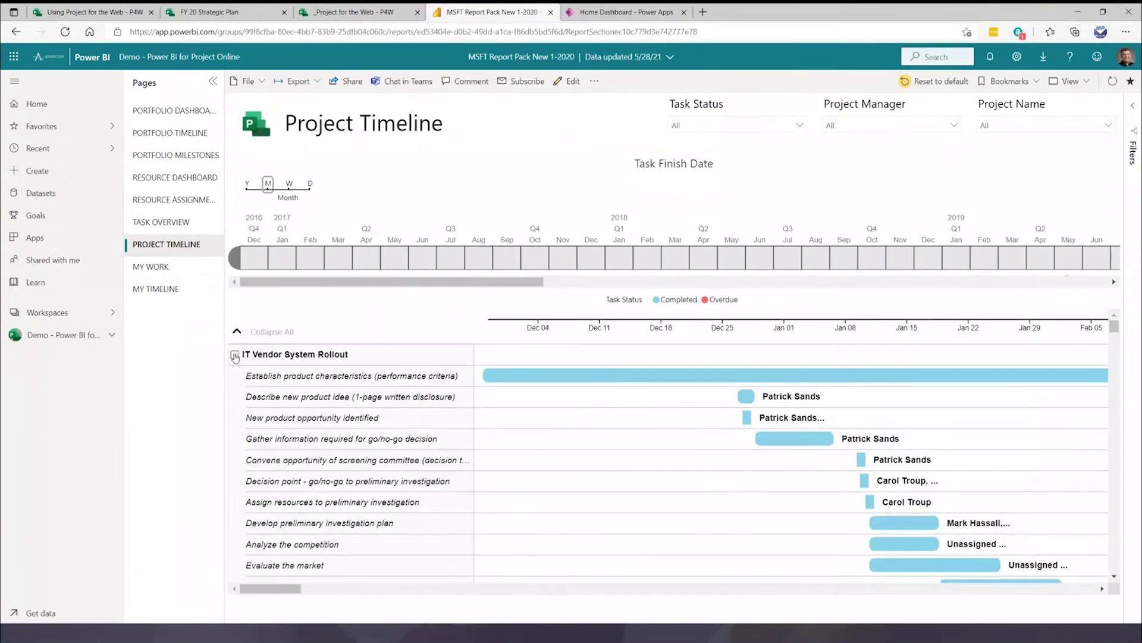
click(235, 356)
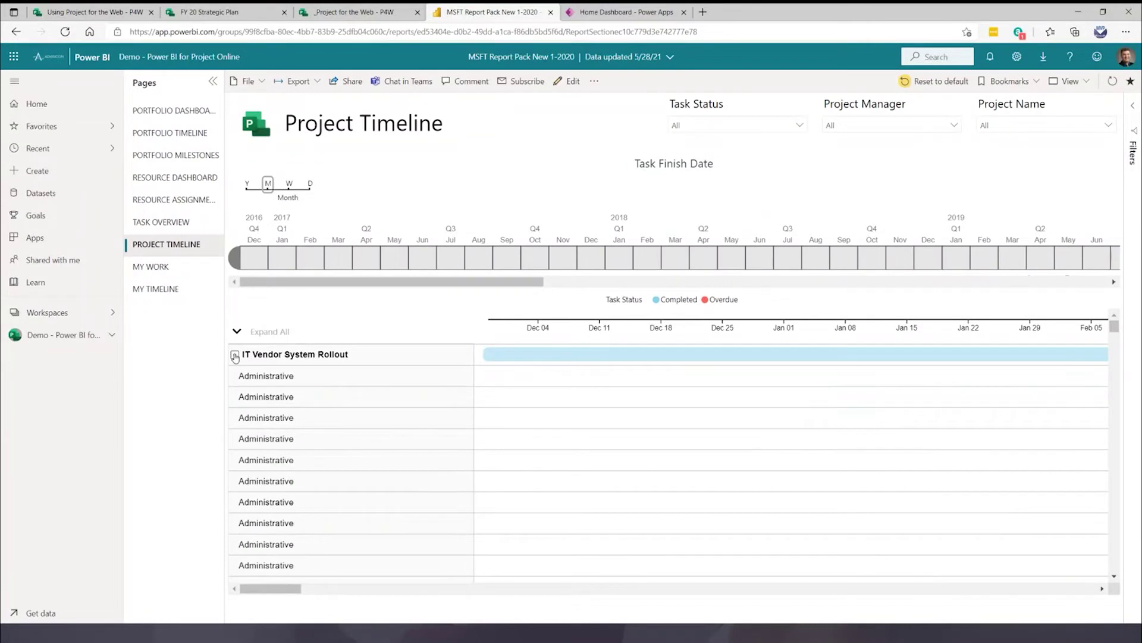
click(235, 356)
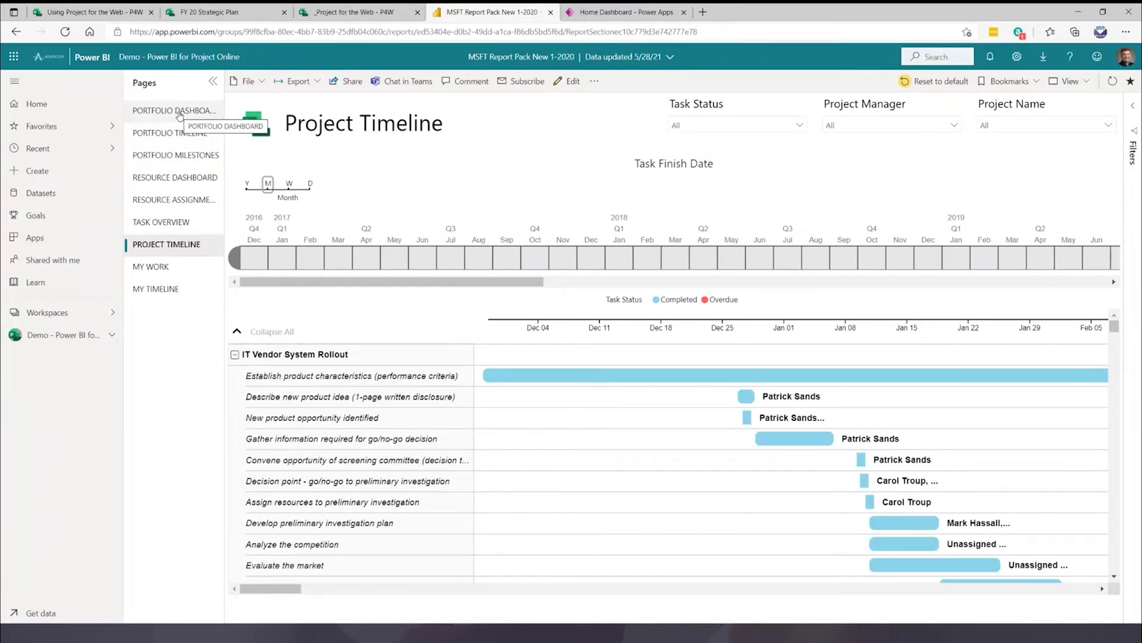
View the FY 20 Strategic Plan roadmap and the _Project for the Web - P4W timeline, and return to the Using Project for the Web - P4W timeline.
click(217, 15)
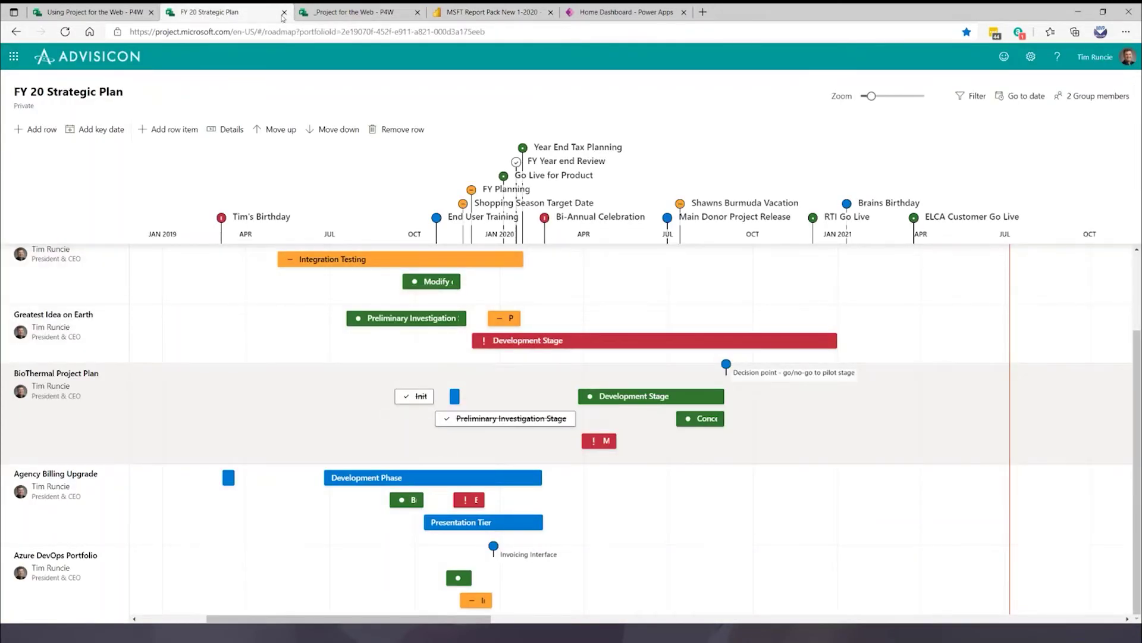
click(367, 15)
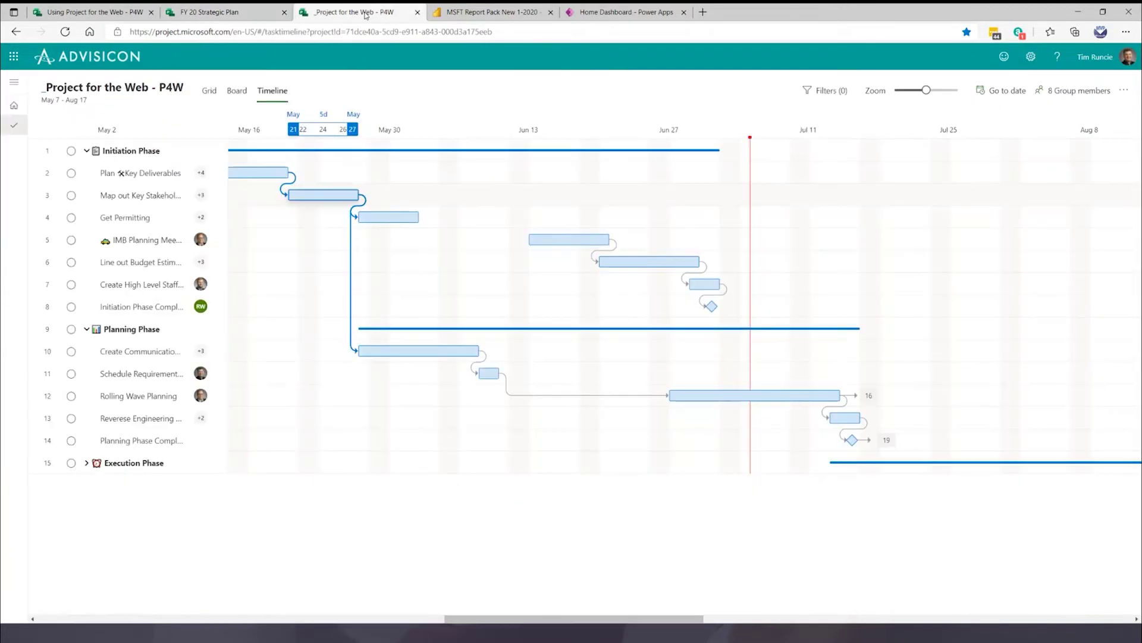
click(100, 15)
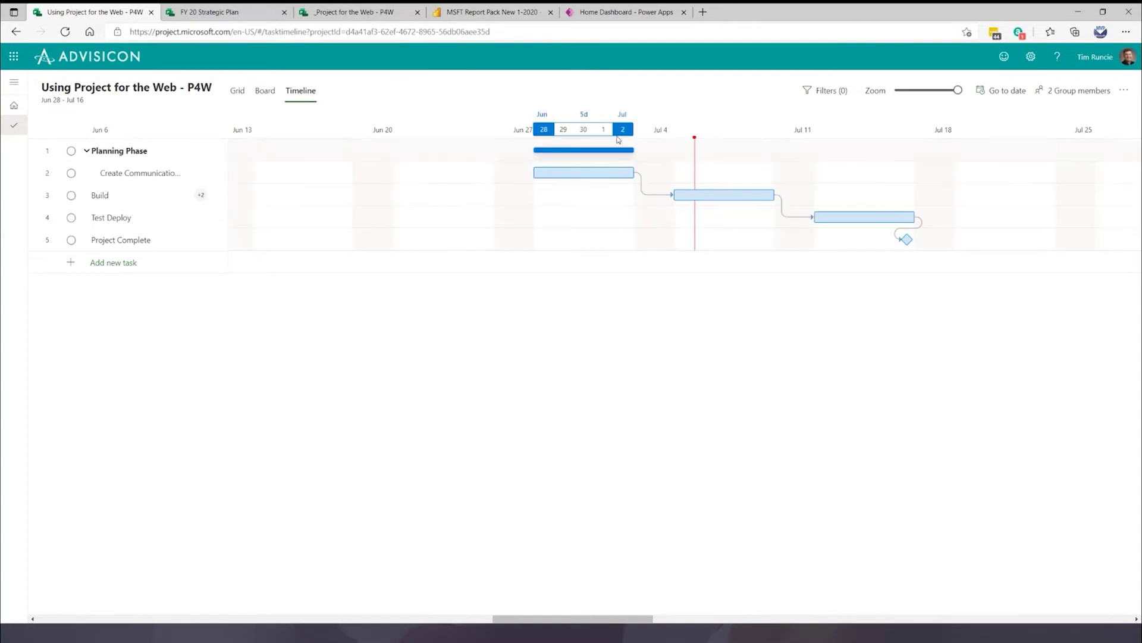
Inspect the dates of the Project Complete milestone and the Planning Phase summary bar on the timeline.
mouse_move(602, 154)
drag(641, 151, 905, 239)
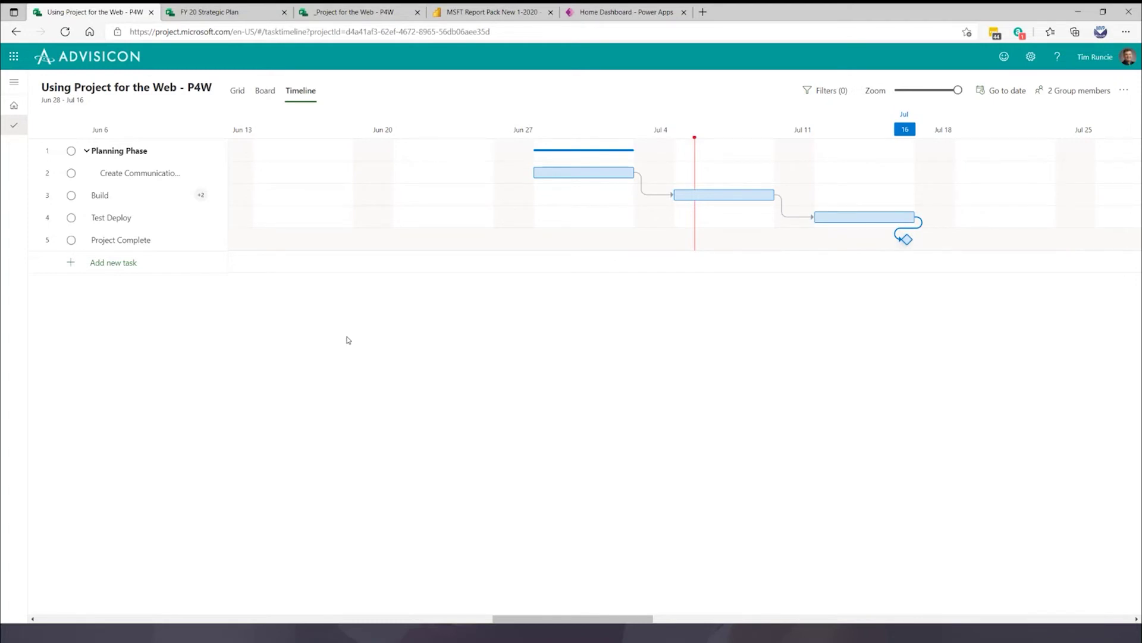
click(583, 150)
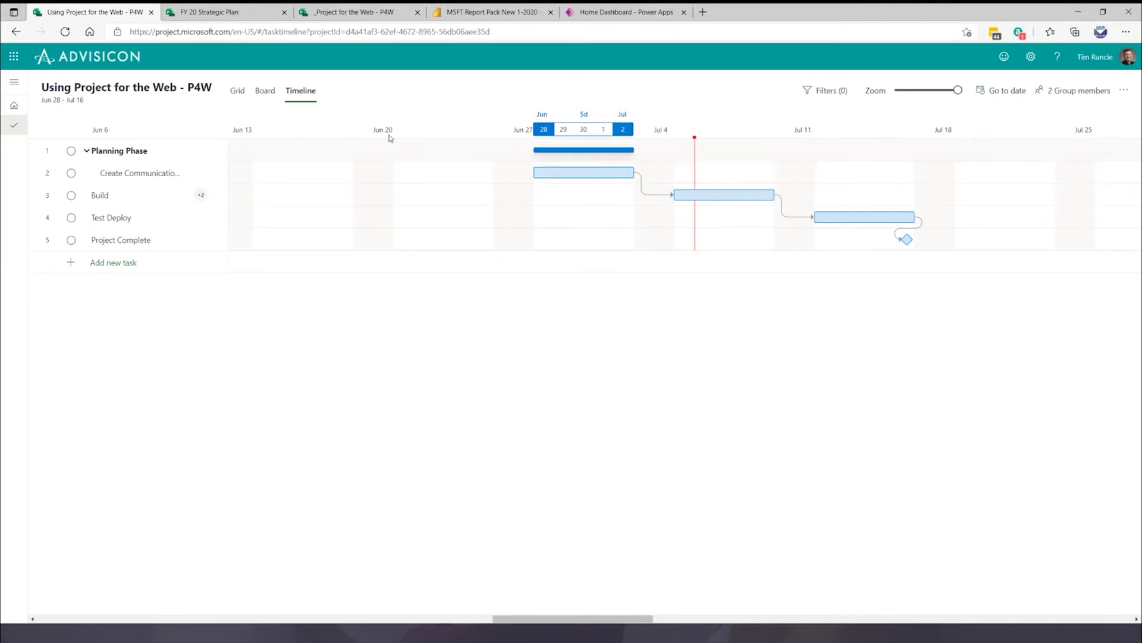
Switch to the Power Apps Home Dashboard and look through its recent and pinned items.
click(607, 13)
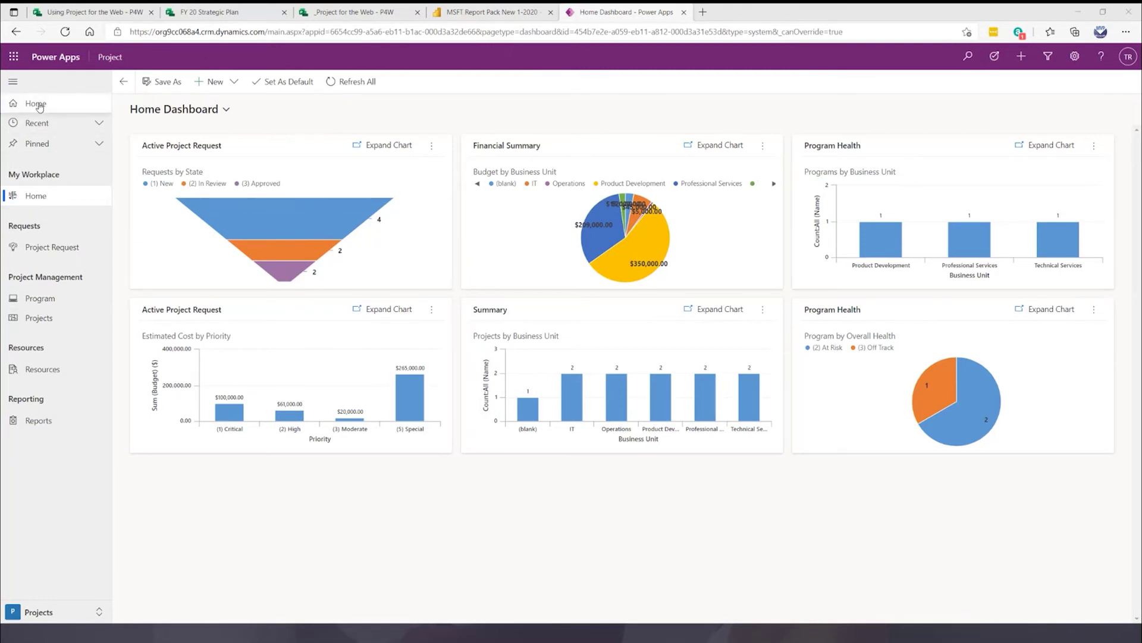
click(54, 129)
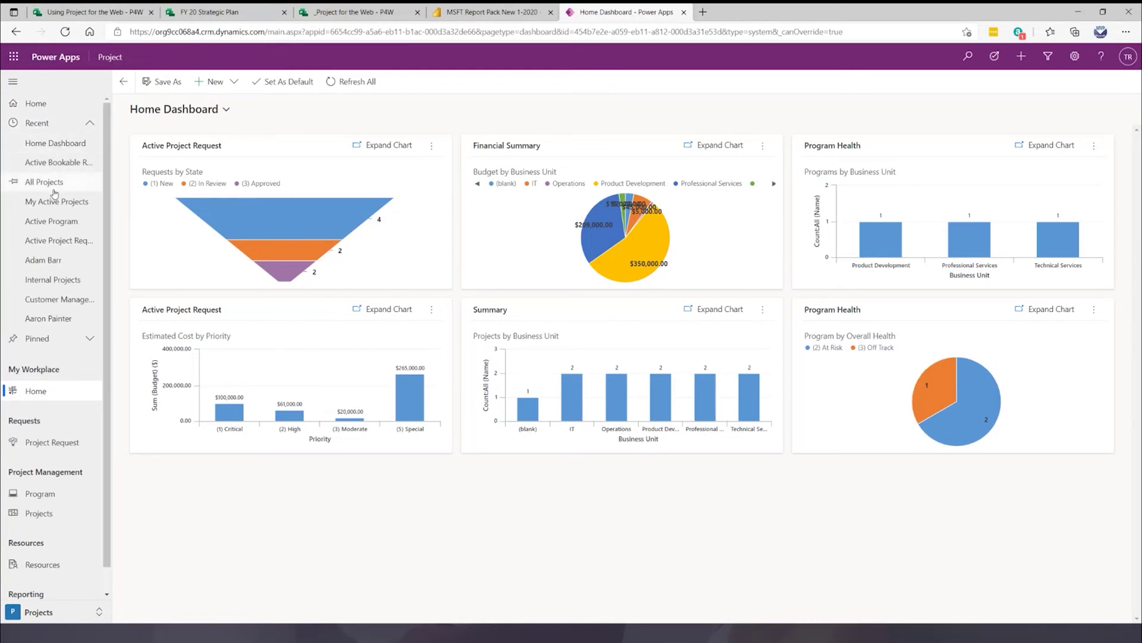
click(54, 122)
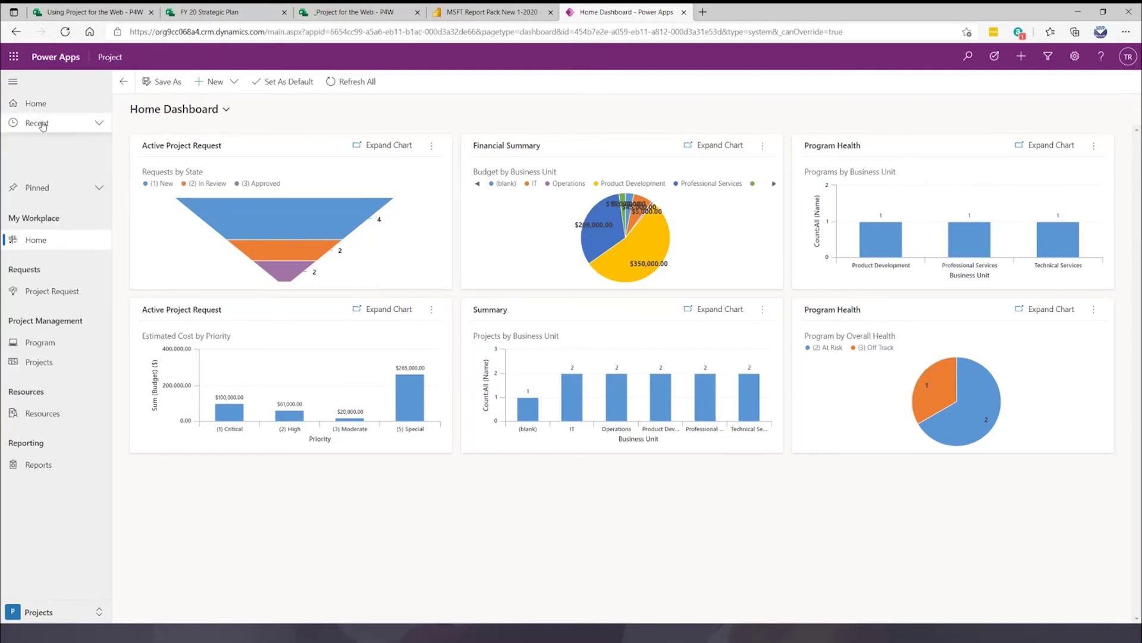
click(57, 147)
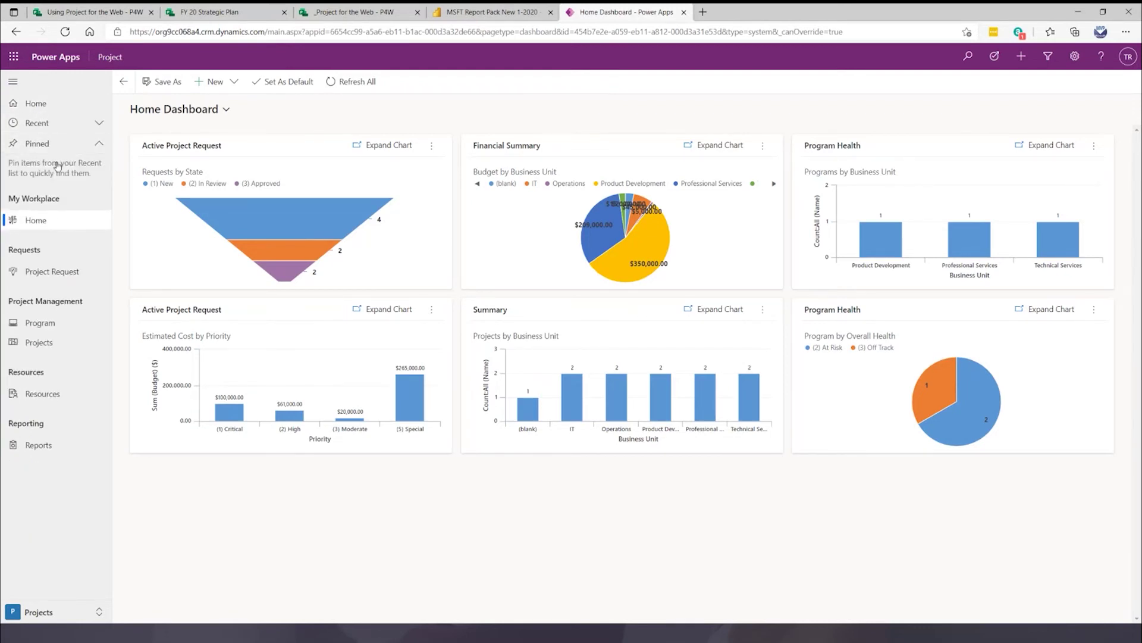
Open the Apparel ERP Upgrade record from My Active Projects and view its Financials.
click(50, 342)
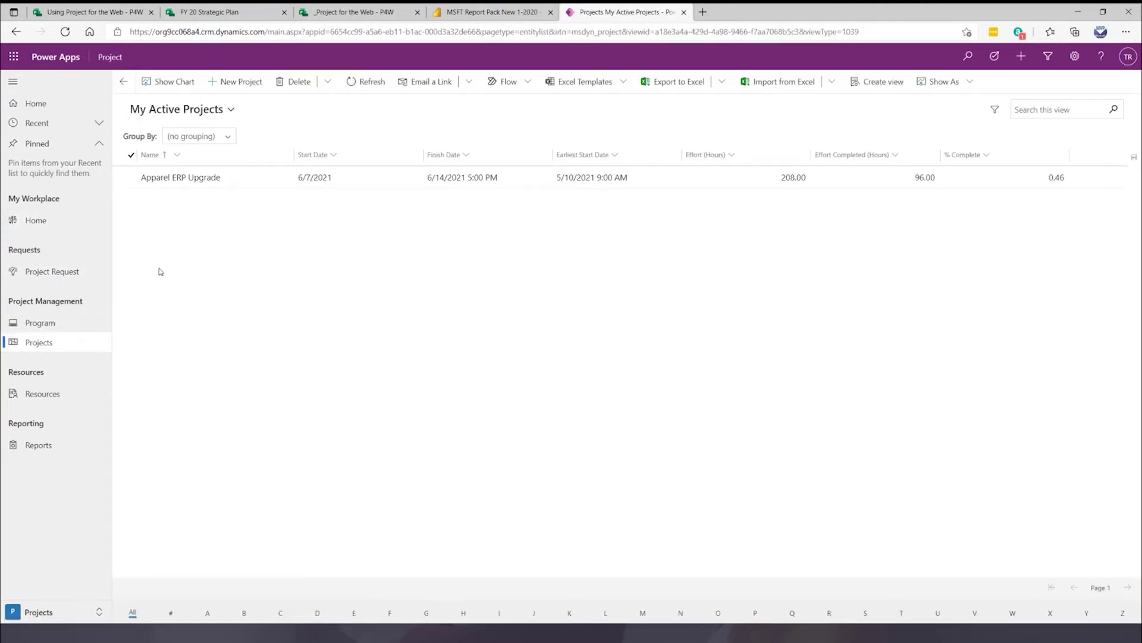
click(201, 178)
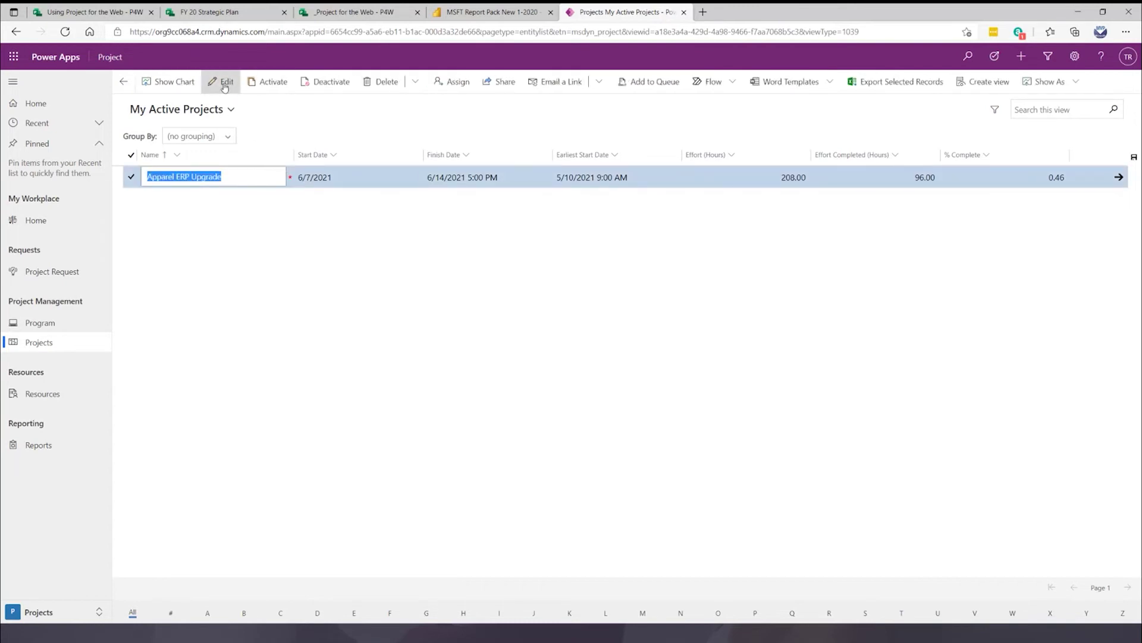
click(225, 86)
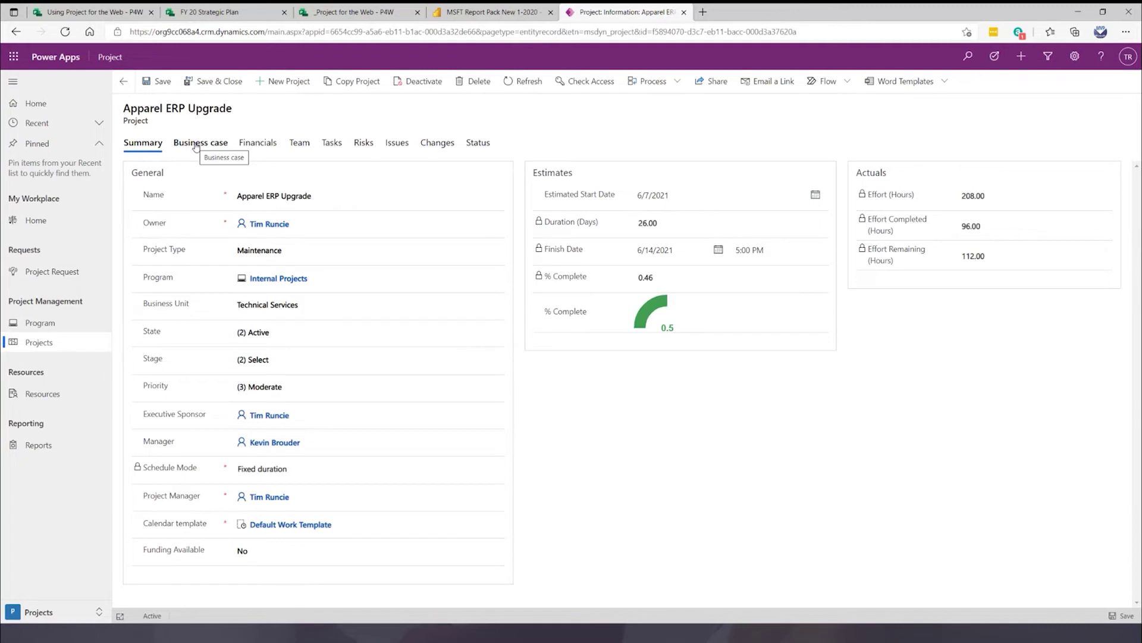
click(255, 145)
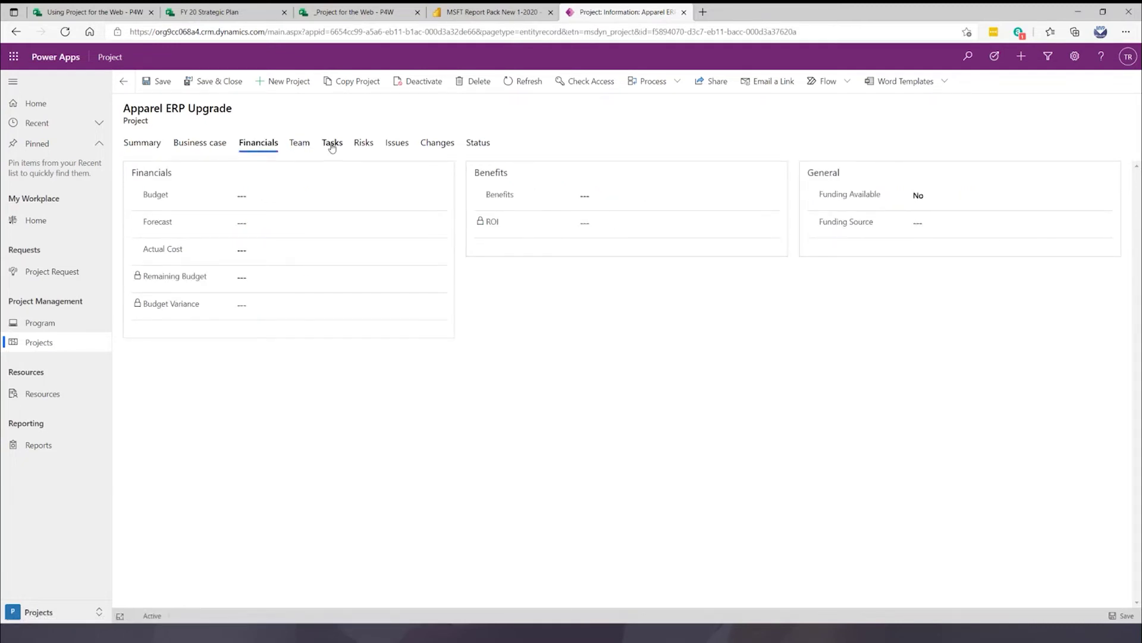
View the Risks and Issues of the Apparel ERP Upgrade project and return to the Home Dashboard.
click(365, 147)
click(398, 147)
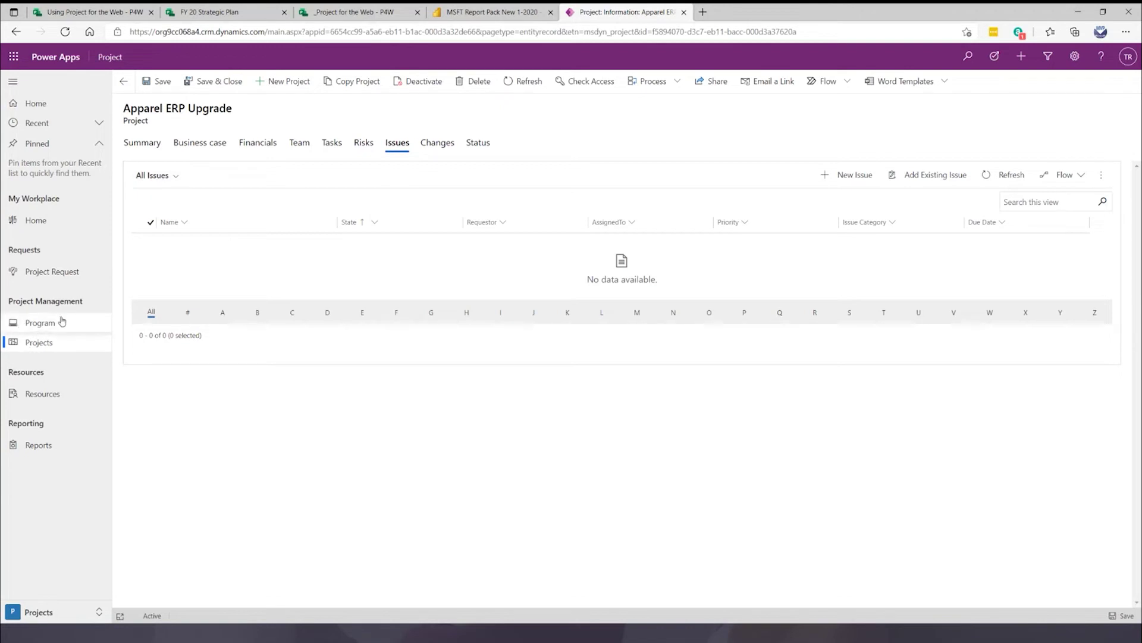
click(47, 220)
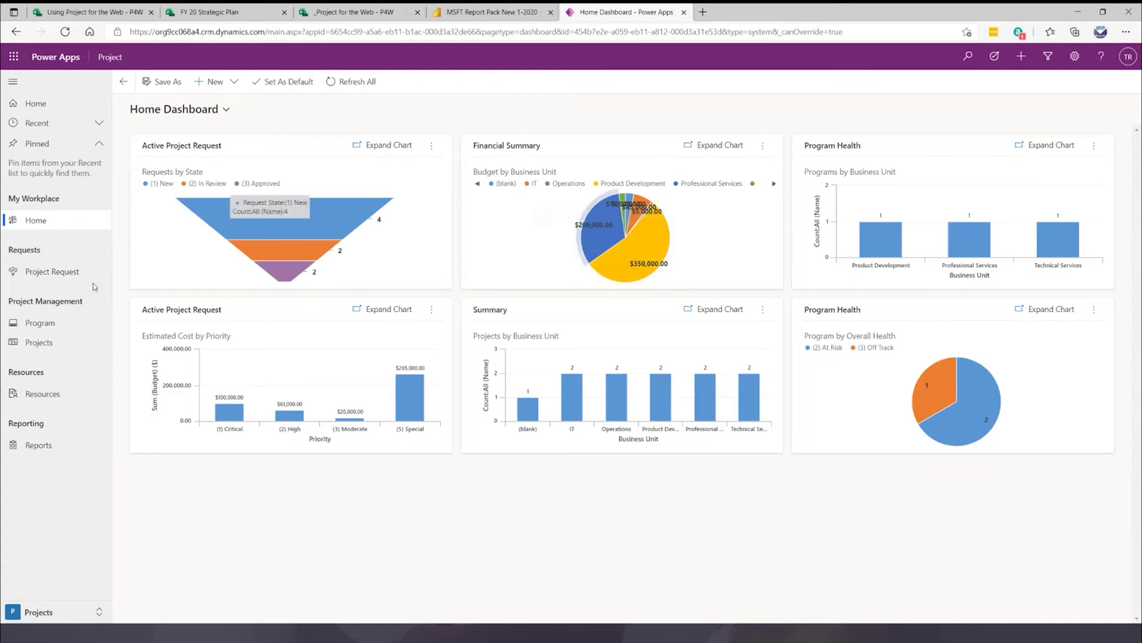
Open the Active Project Request list and look through its available system views.
click(54, 274)
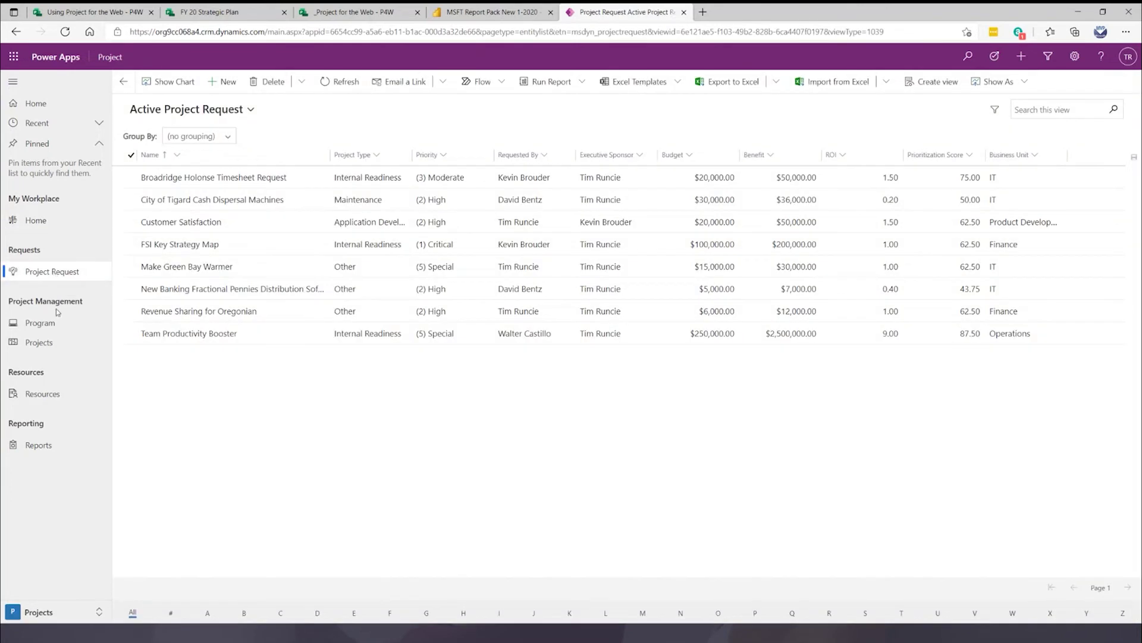
click(251, 109)
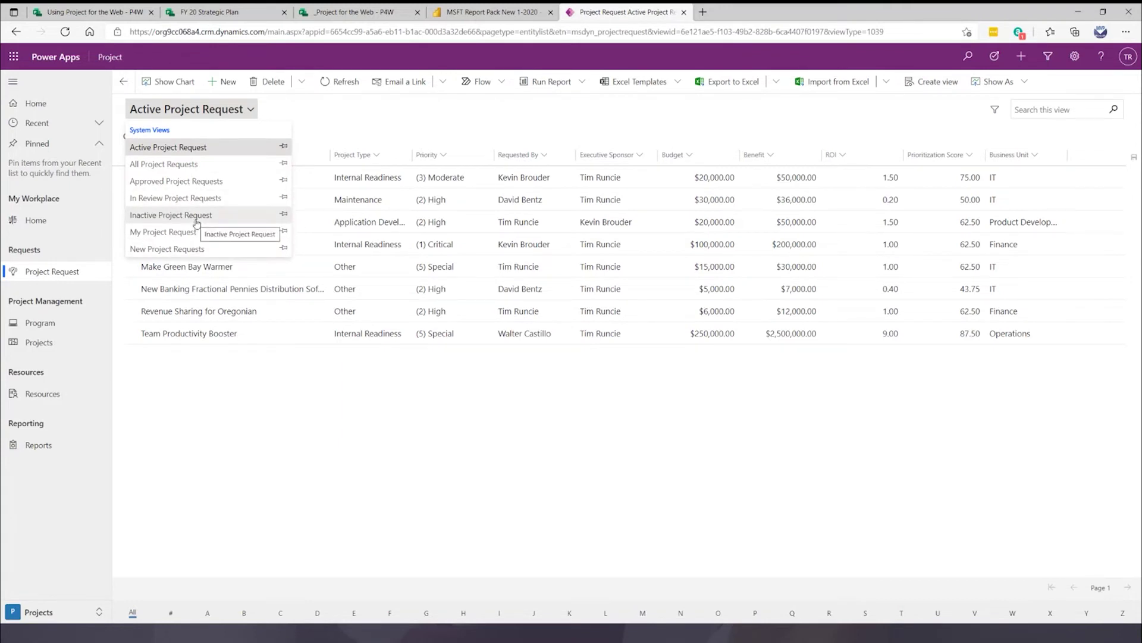
click(351, 118)
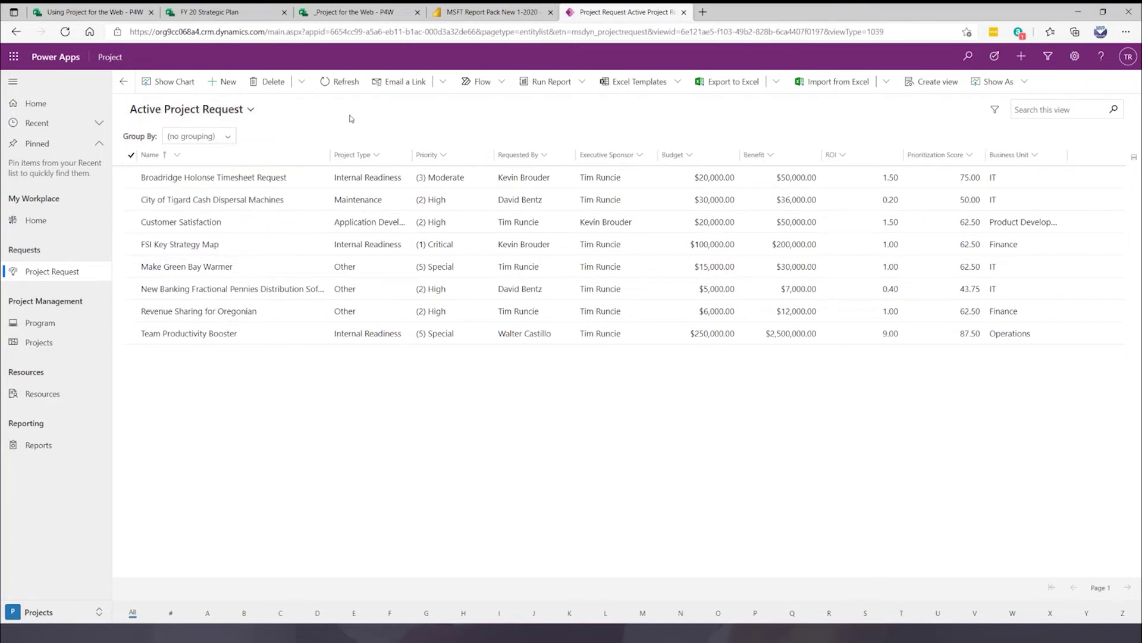
Group the active project requests by Project Type and toggle the Application Development and Internal Readiness groups closed and open.
click(218, 137)
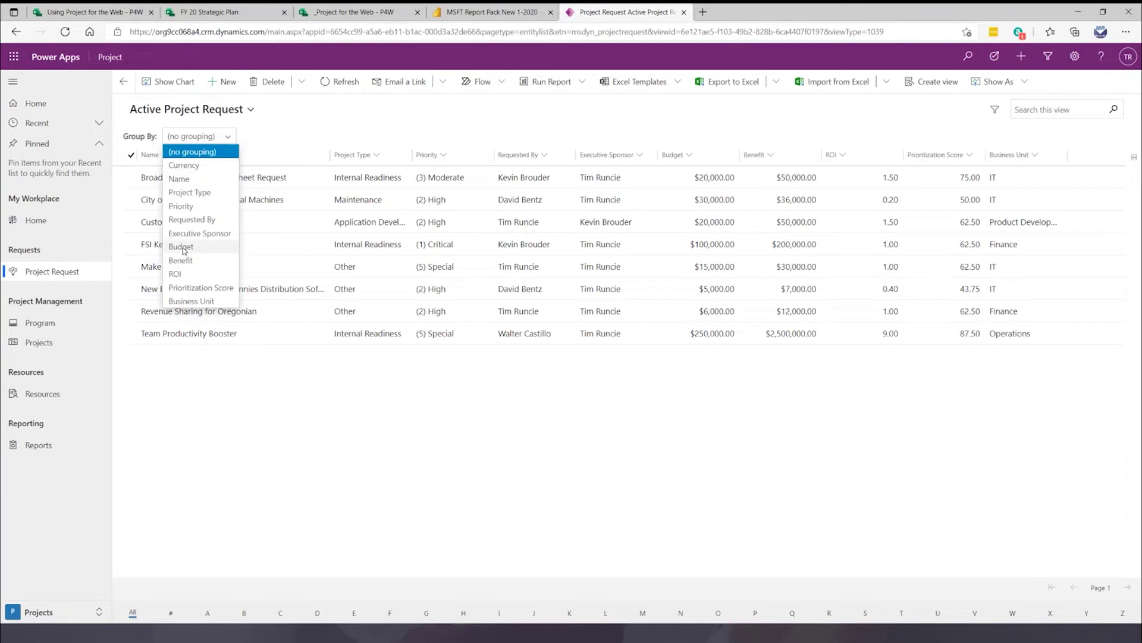
click(201, 196)
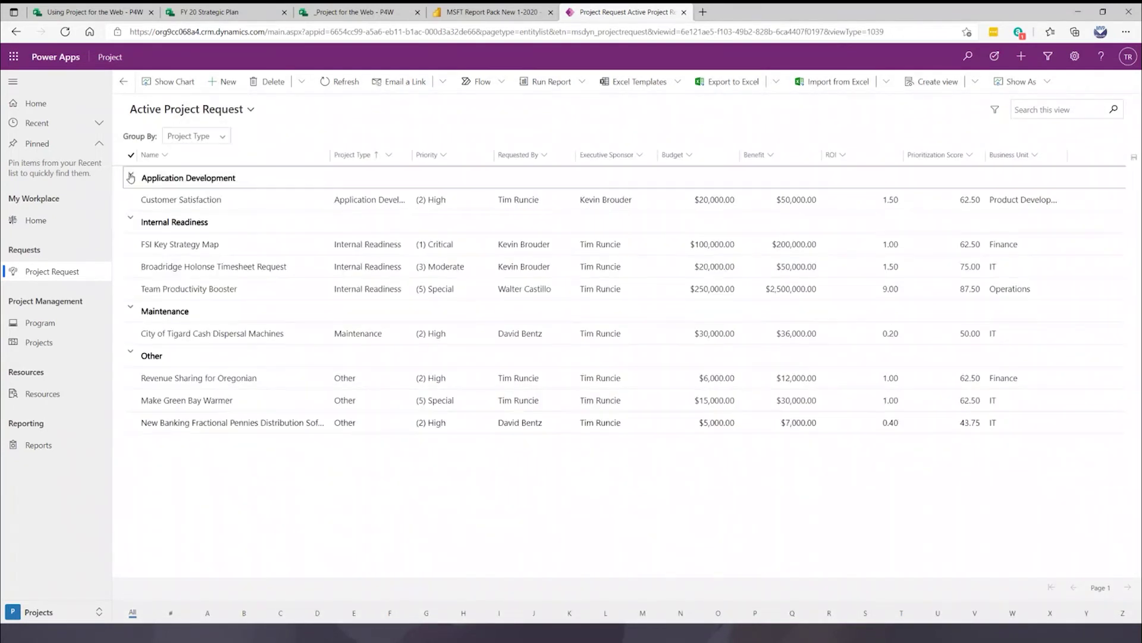
click(131, 178)
click(131, 178)
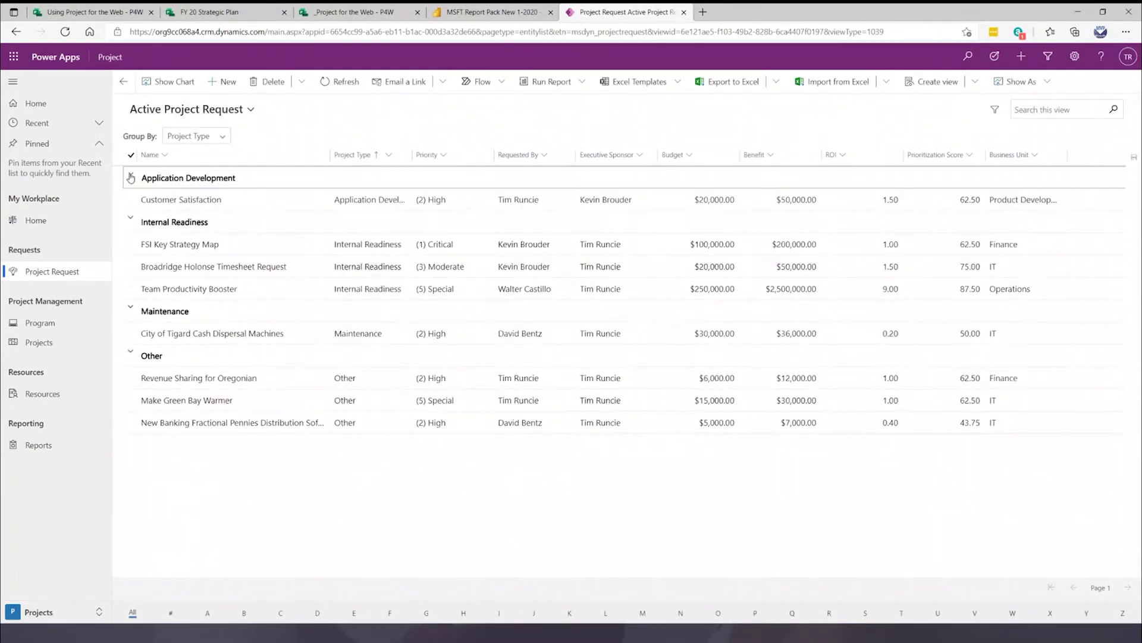
click(131, 222)
click(131, 222)
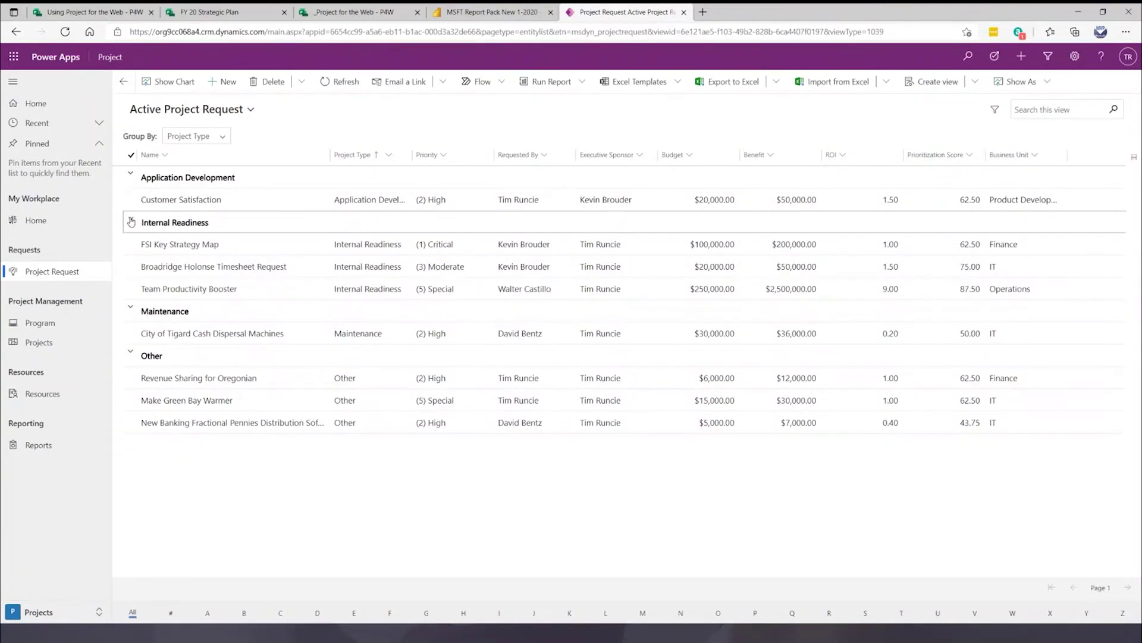
Remove the grouping from the project requests and check the list's available views again.
click(223, 137)
click(192, 152)
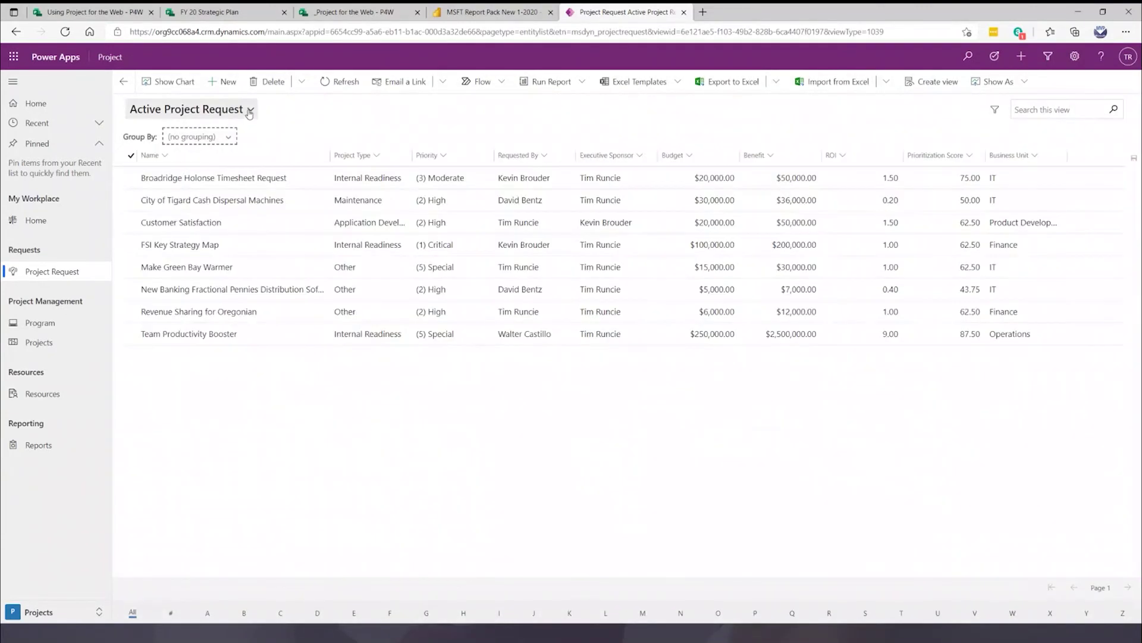
click(251, 110)
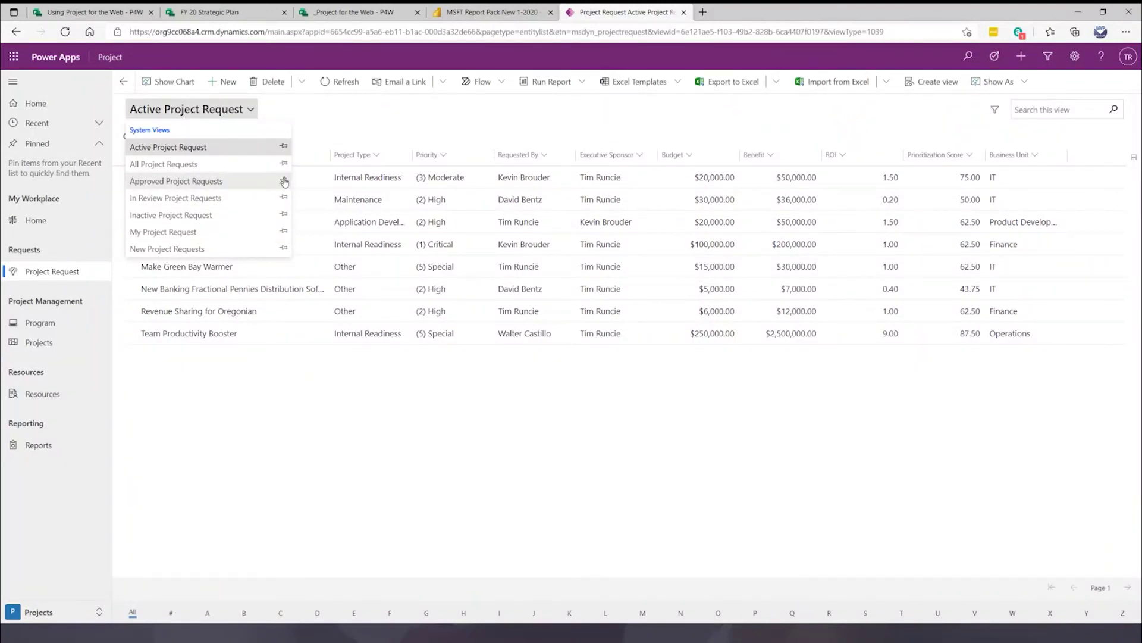
click(408, 113)
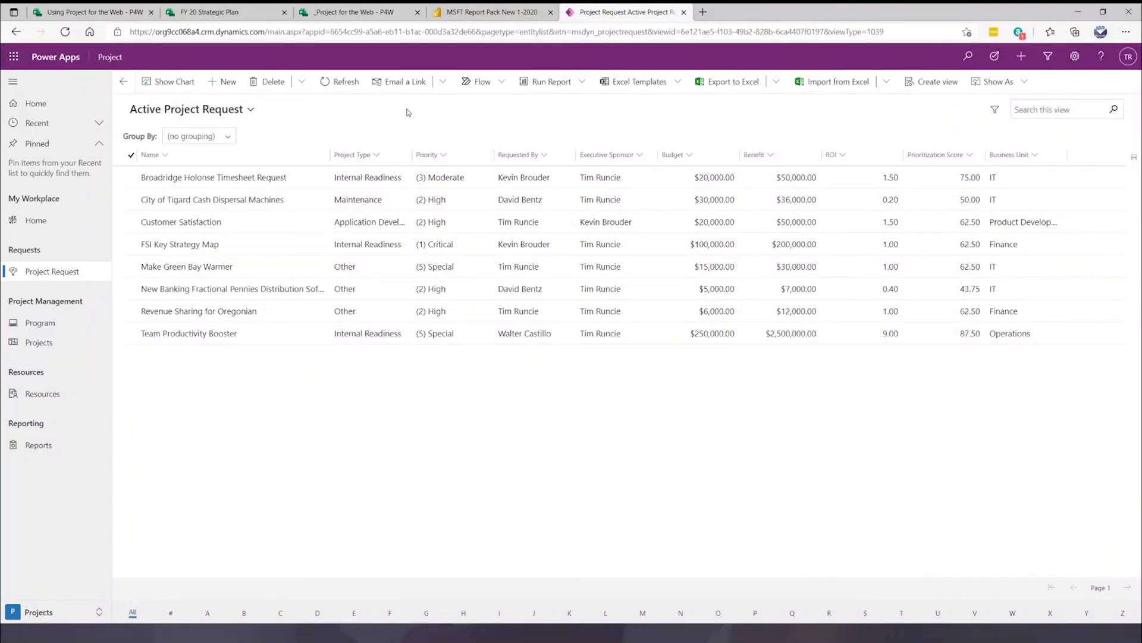
Open a blank New Program form, look over its State options, Business case field and Financials, and return to the Active Program list unsaved.
click(37, 324)
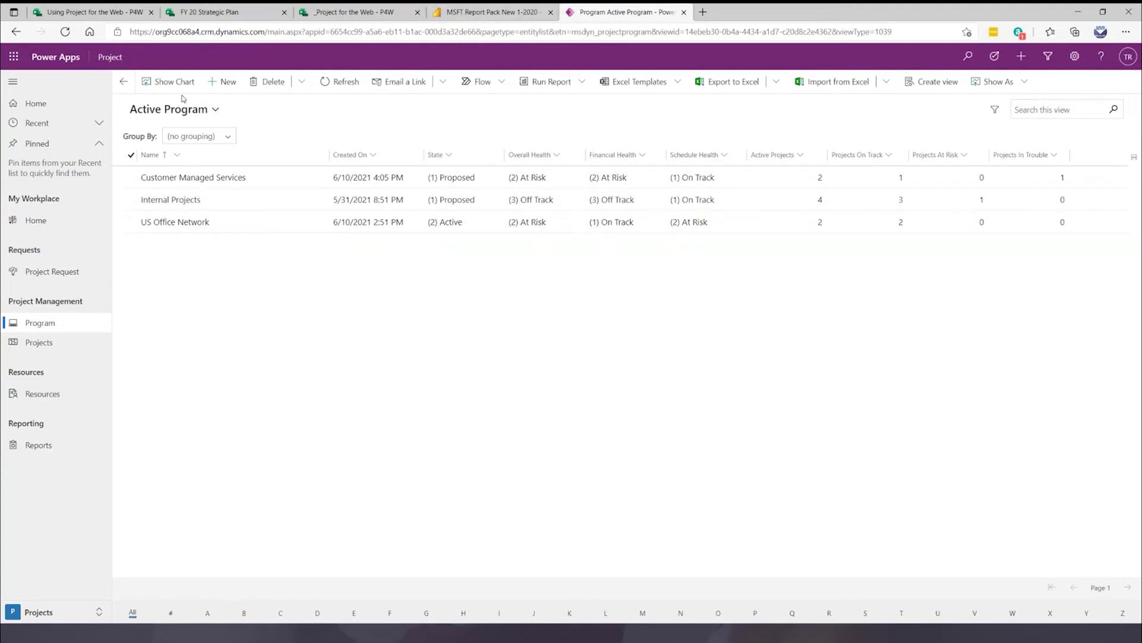
click(227, 82)
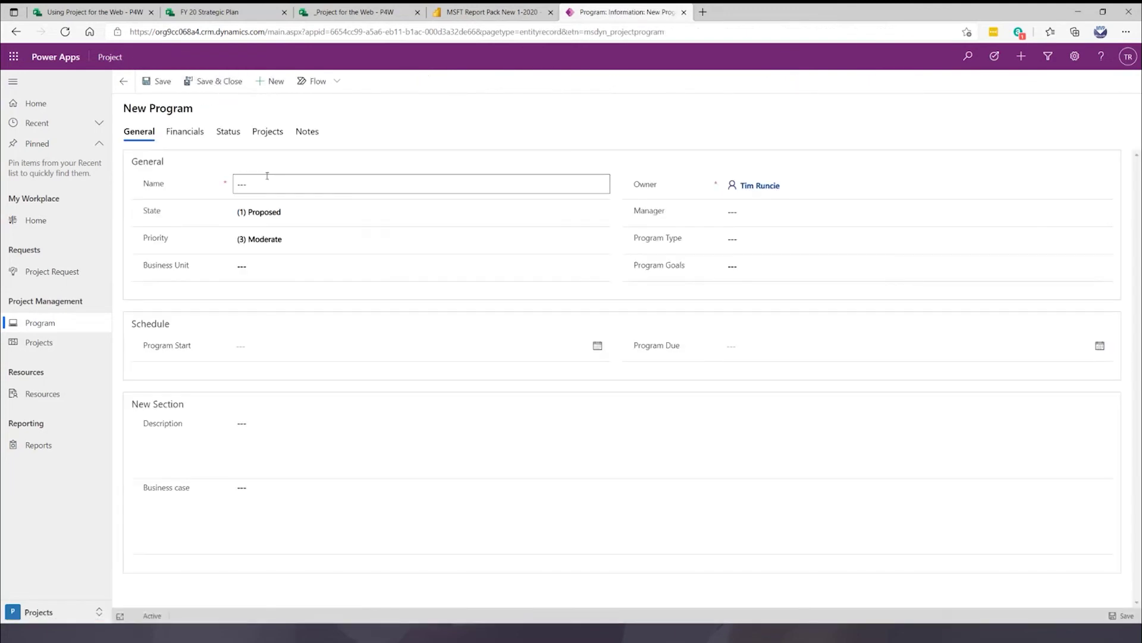
click(294, 214)
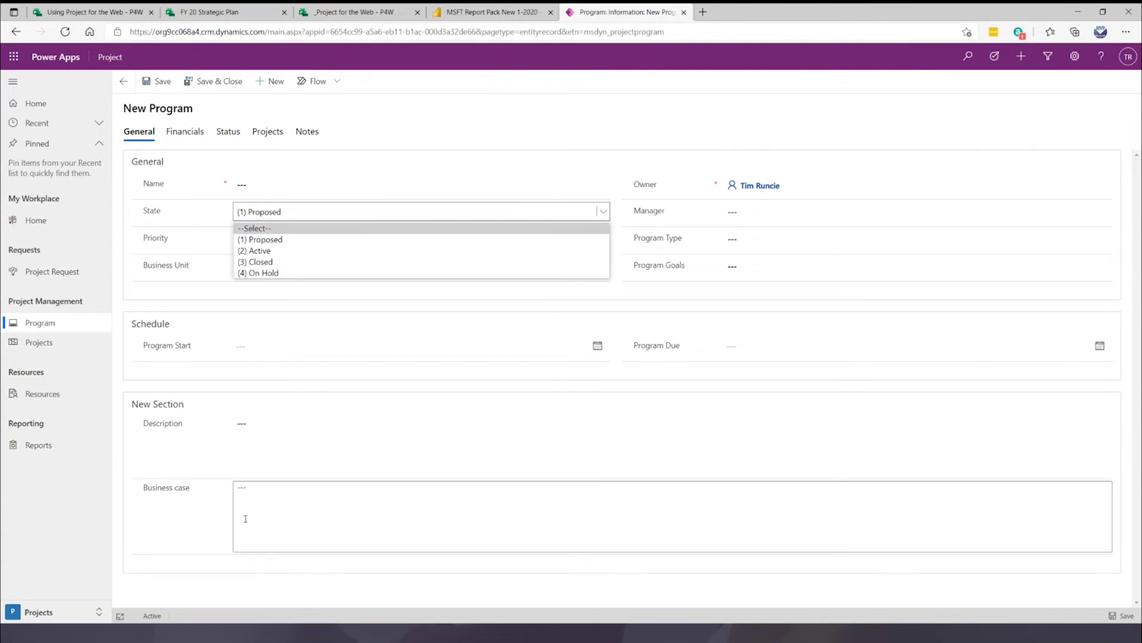
click(253, 503)
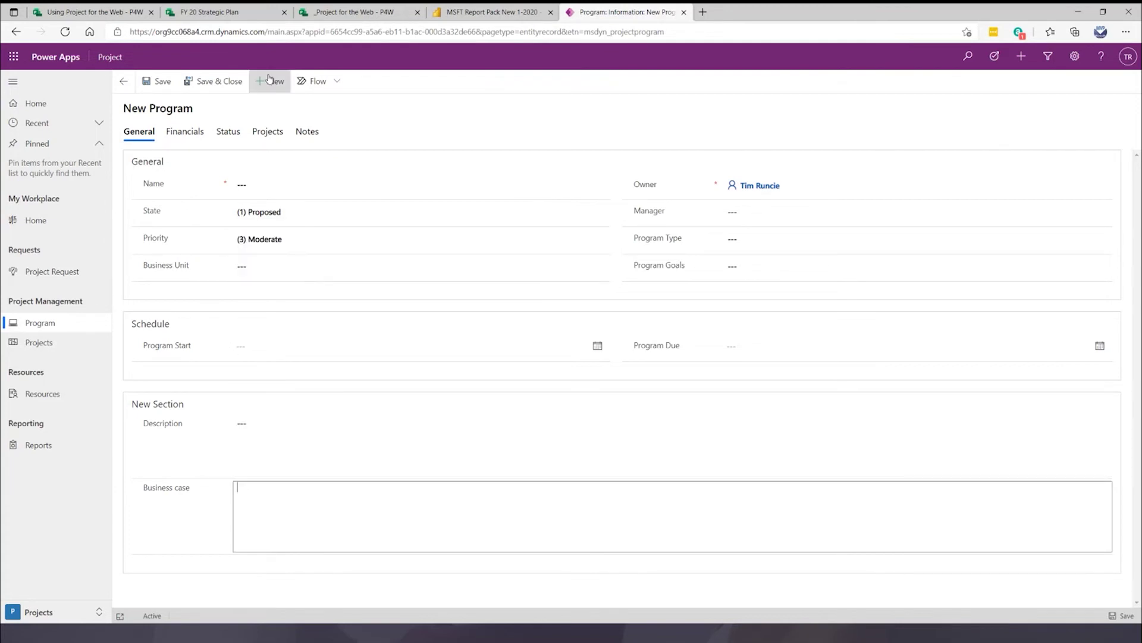
click(185, 135)
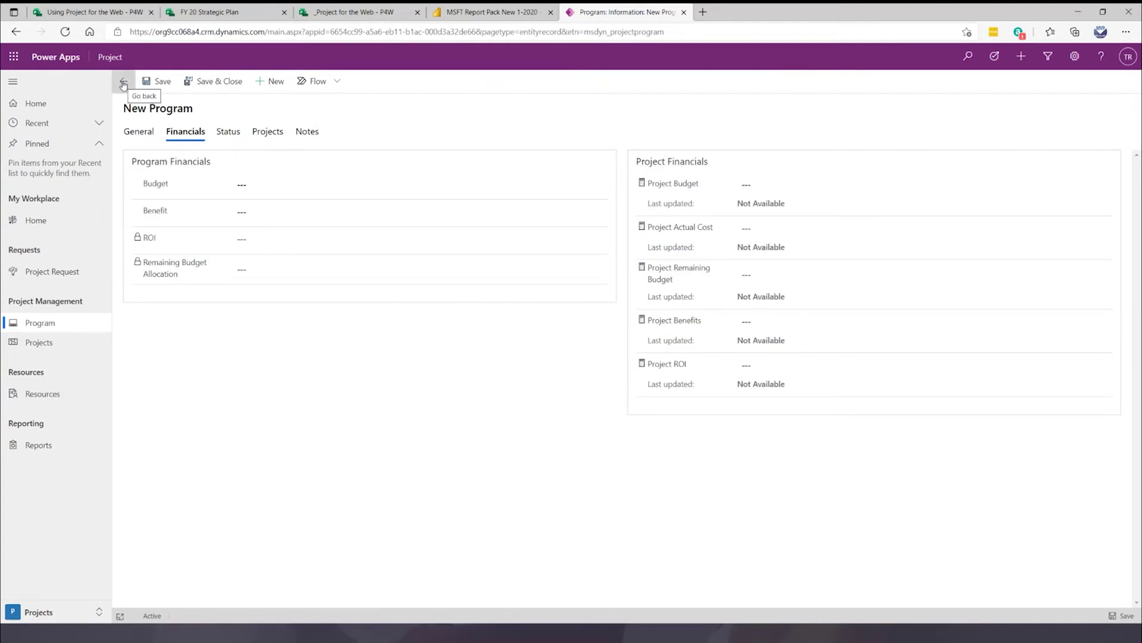
click(333, 83)
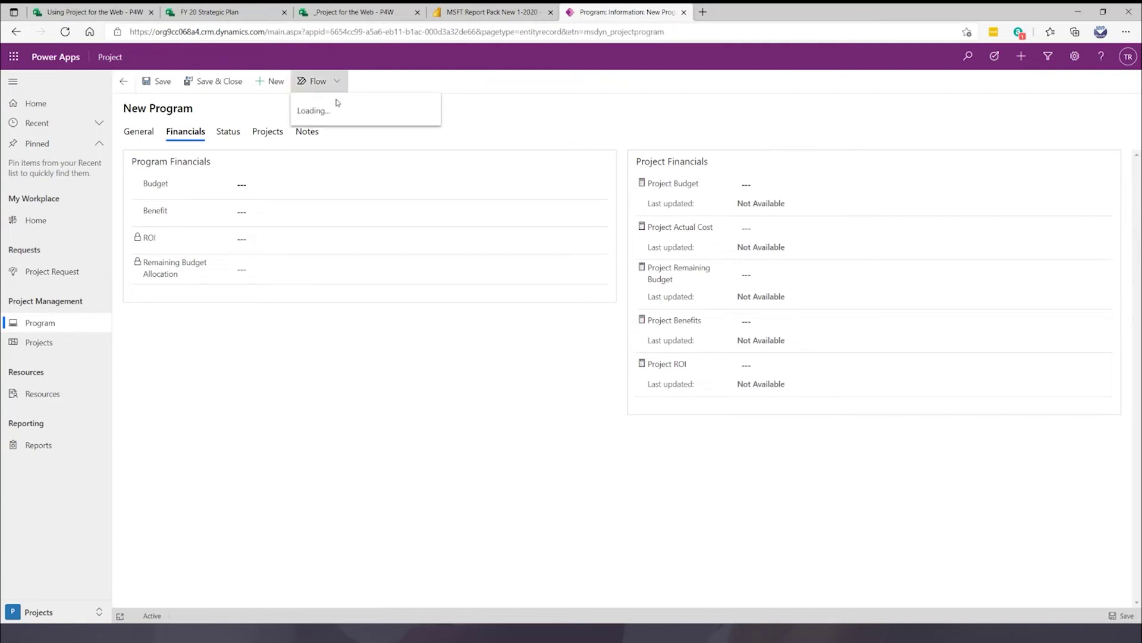
click(123, 82)
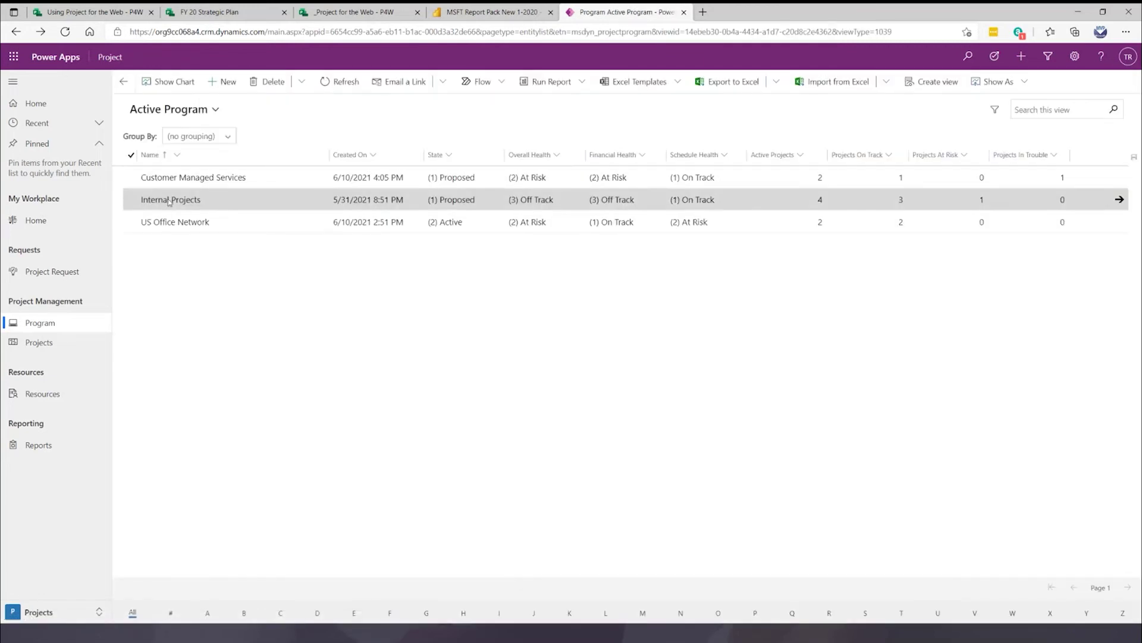
Open the Internal Projects program record and view its Financials.
click(169, 201)
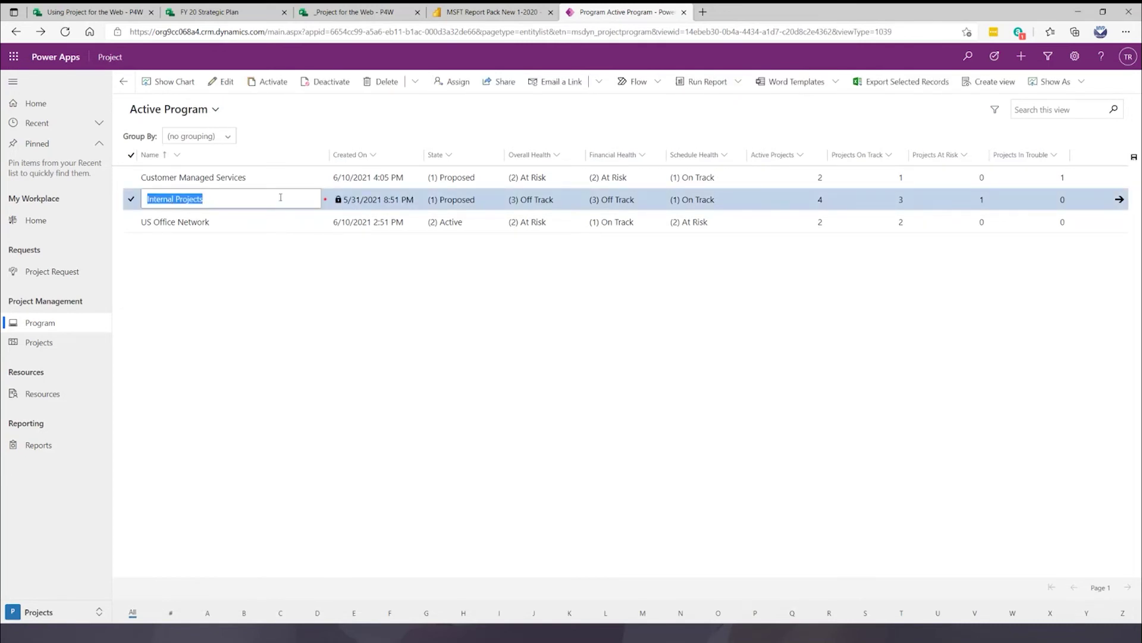
click(224, 83)
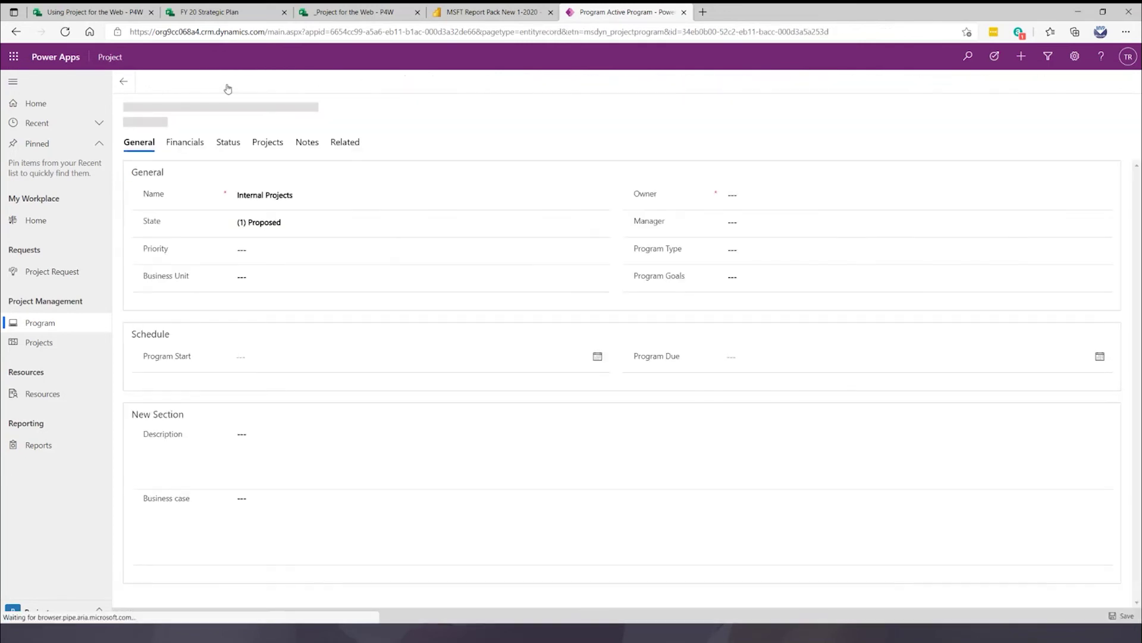
click(178, 143)
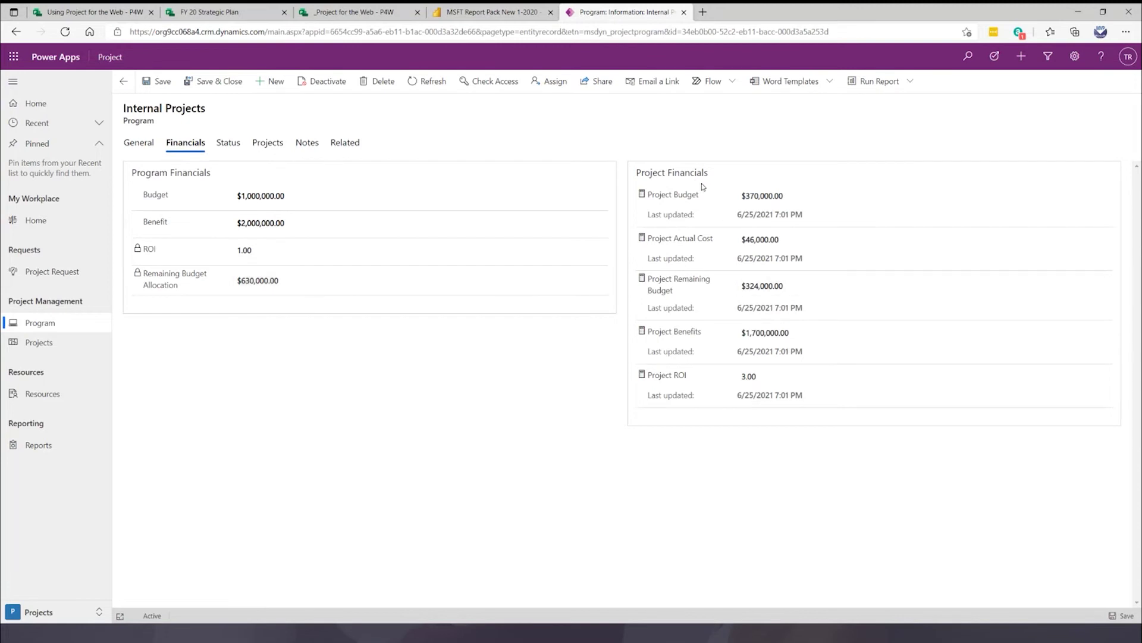
View the Internal Projects program's projects, filter them by the letters B and A, and show all of them again.
click(267, 145)
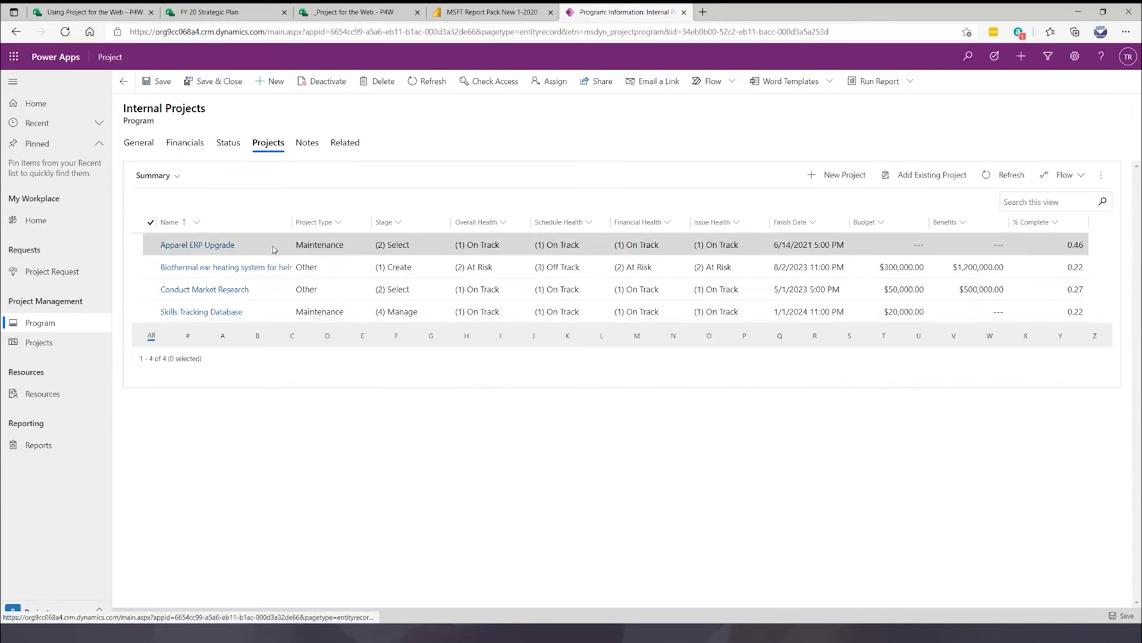
click(258, 336)
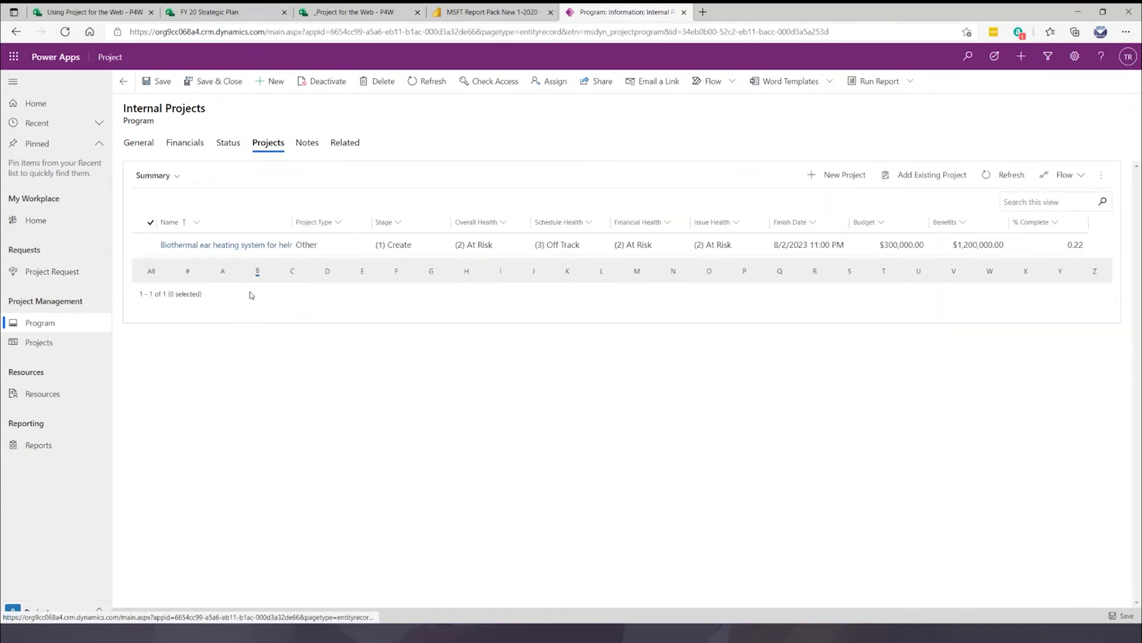
click(223, 271)
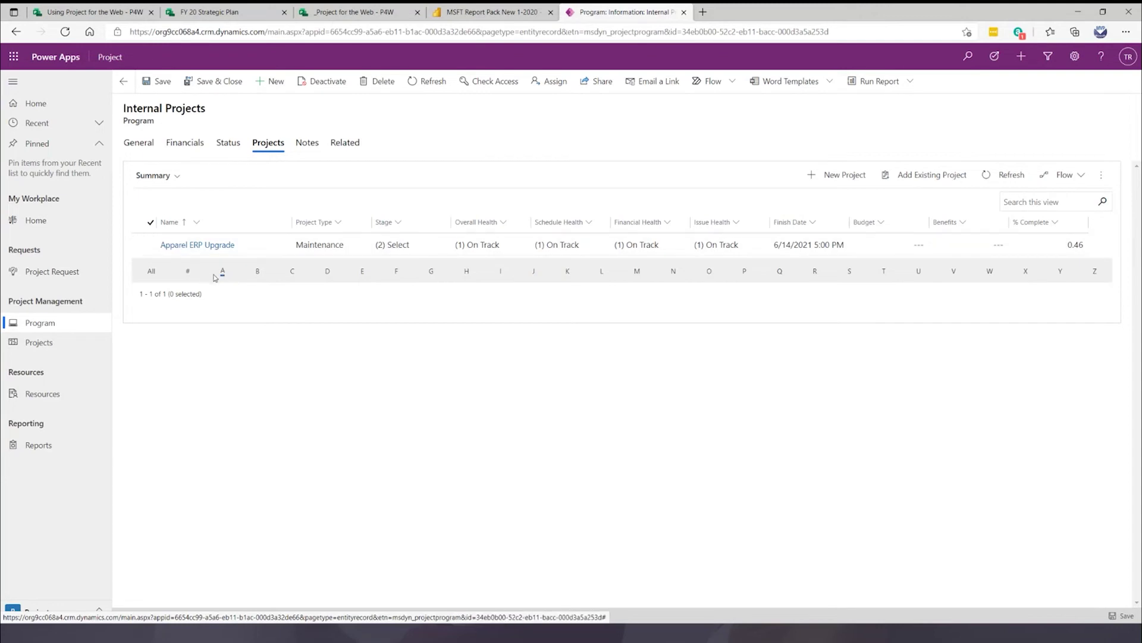
click(151, 271)
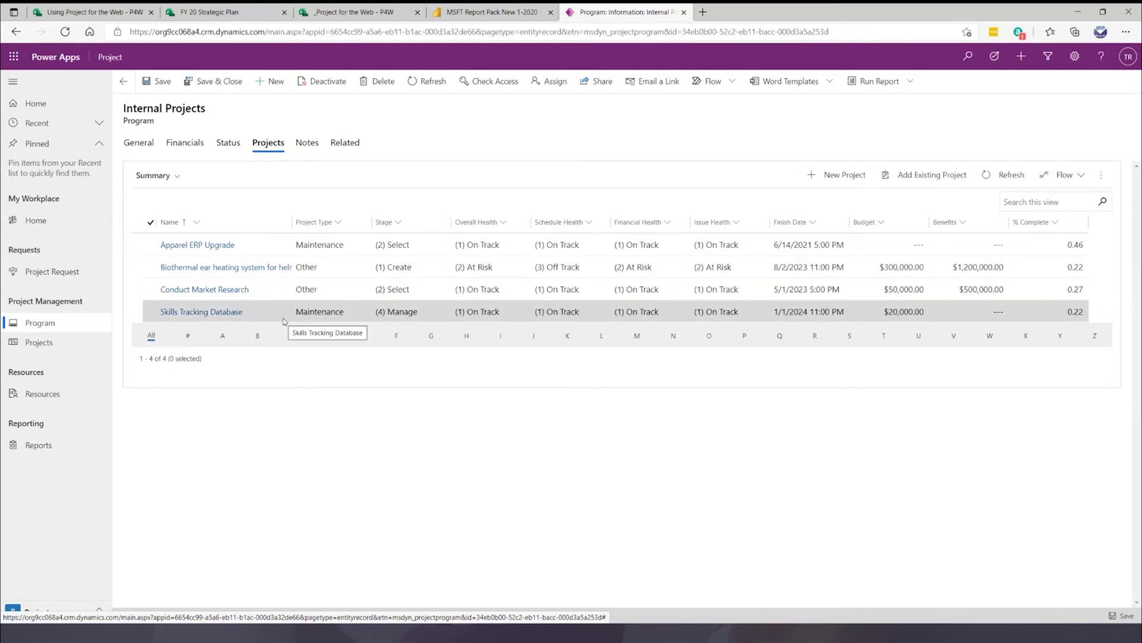
Look through the system views available for the Projects list and the Program list.
click(43, 346)
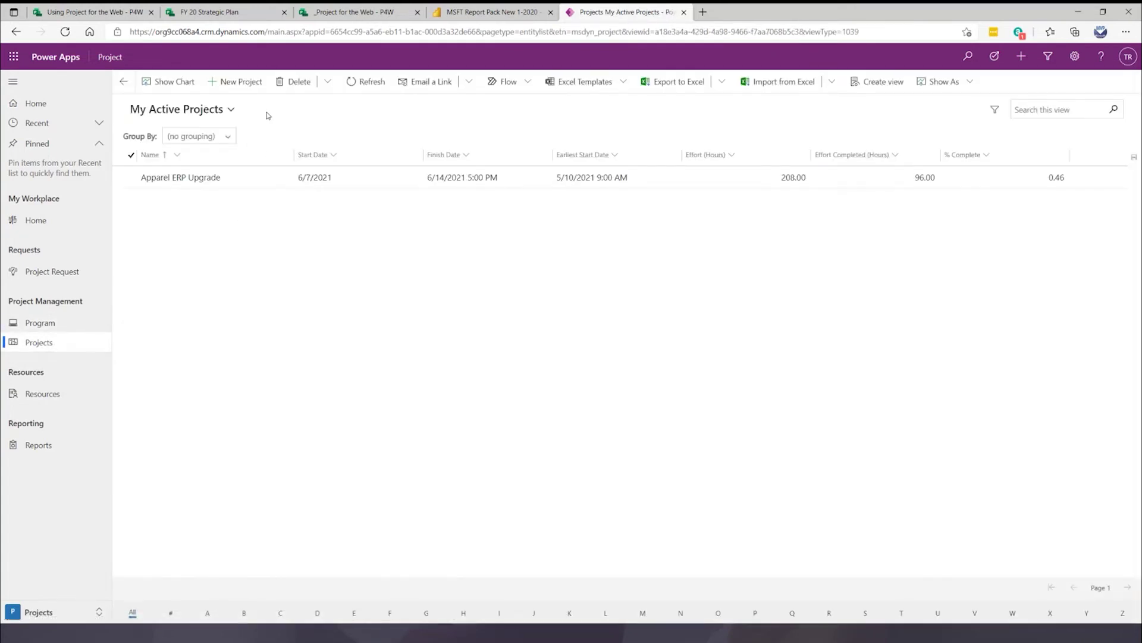
click(230, 110)
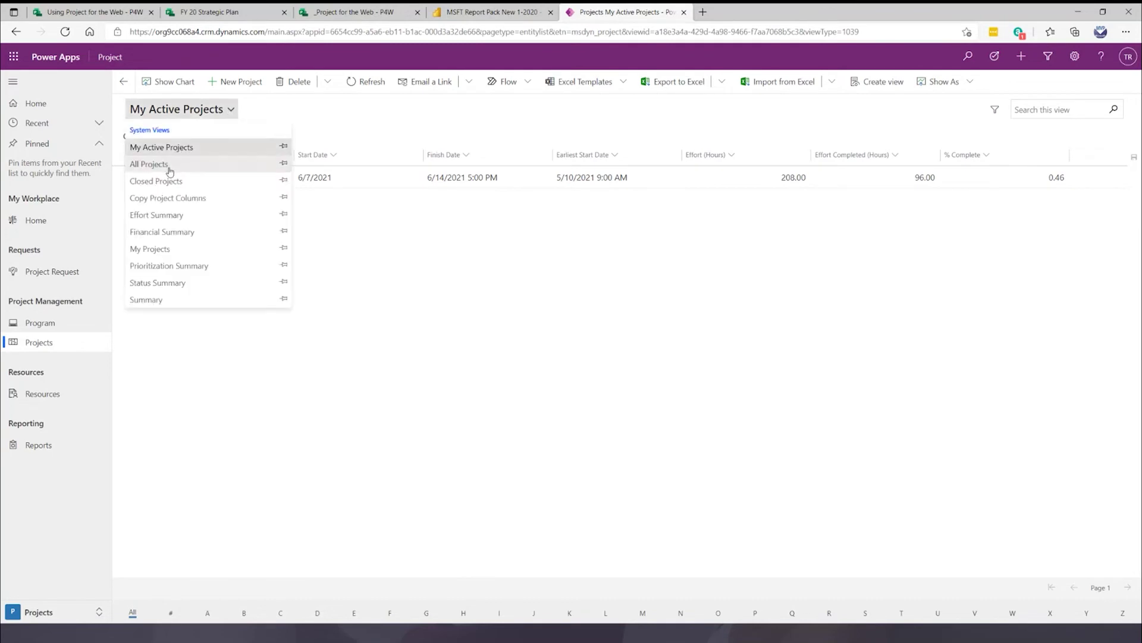
click(349, 114)
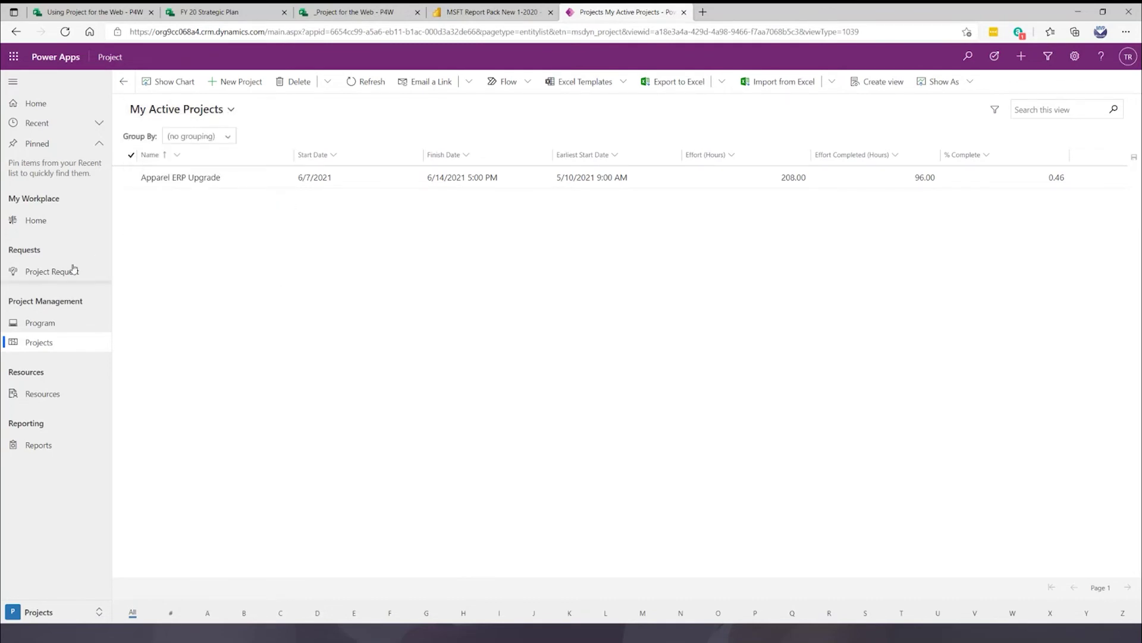
click(40, 323)
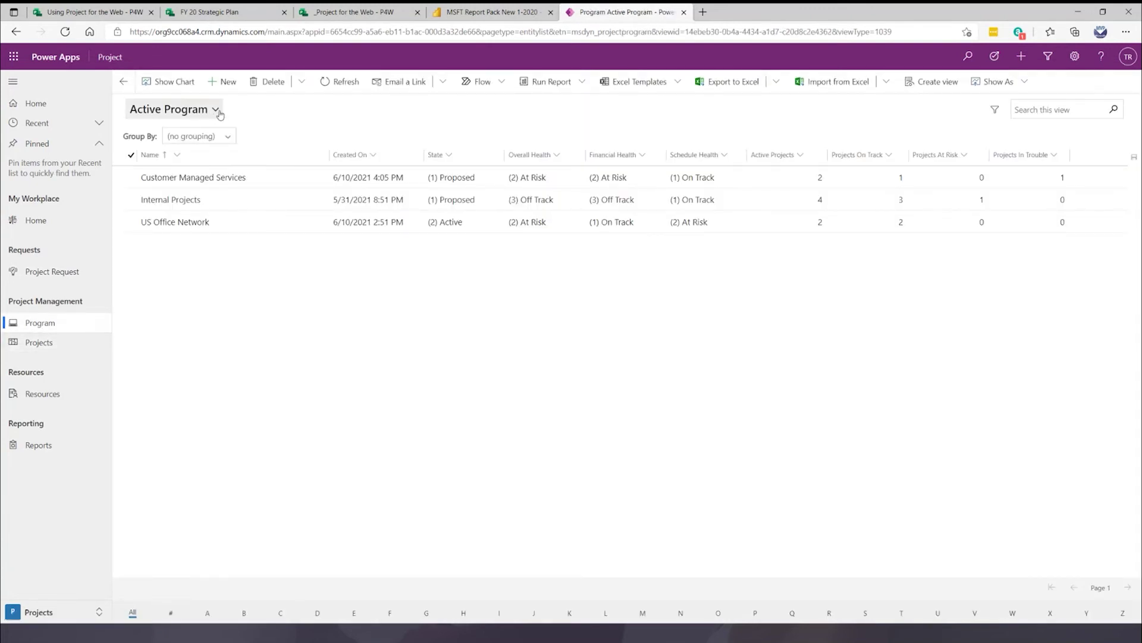
click(217, 110)
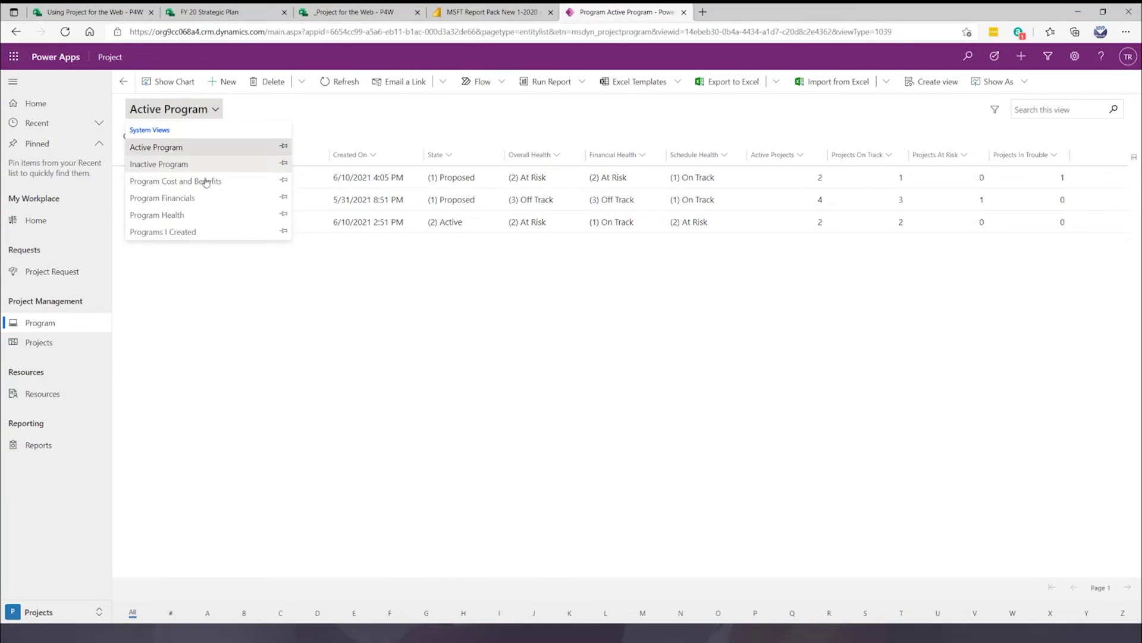
click(344, 108)
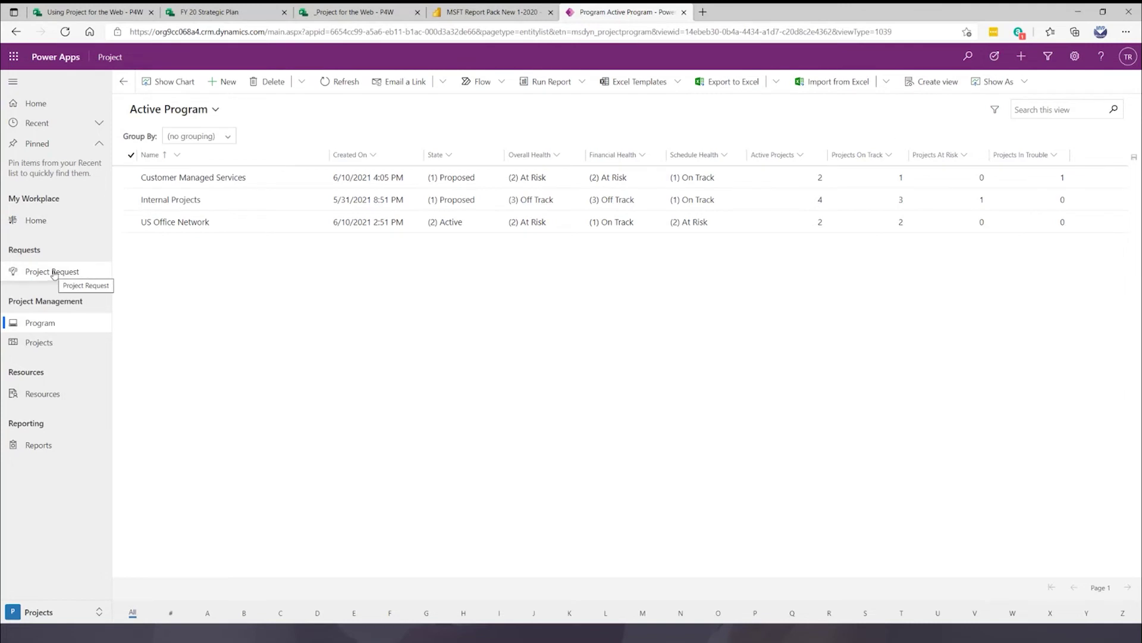
Return to the Home Dashboard and look through the available system dashboards.
click(35, 221)
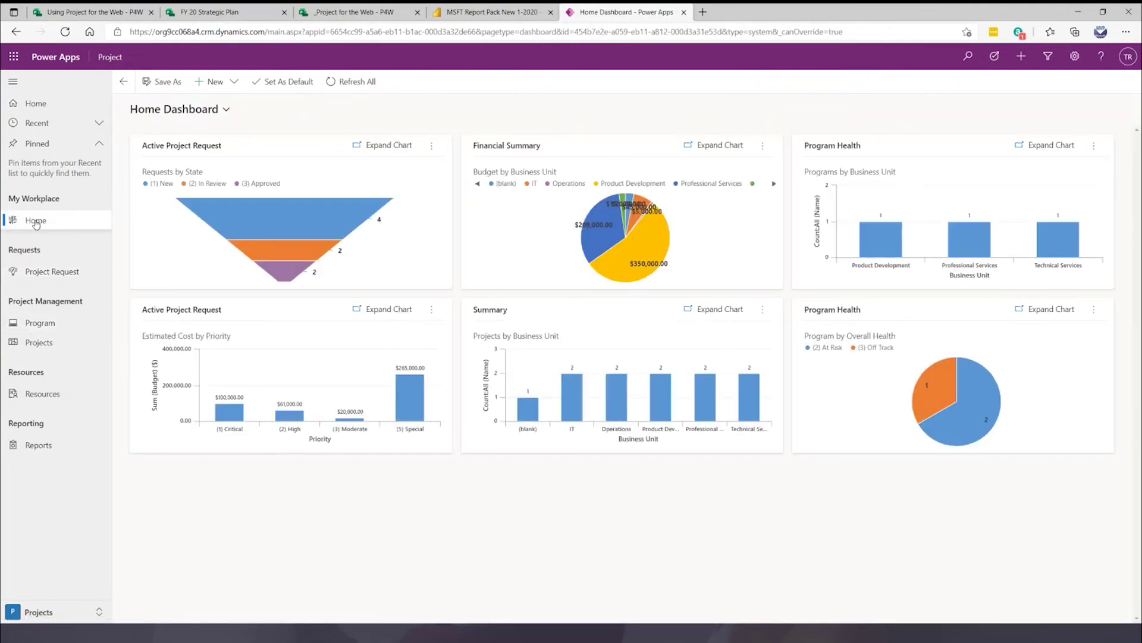
click(226, 111)
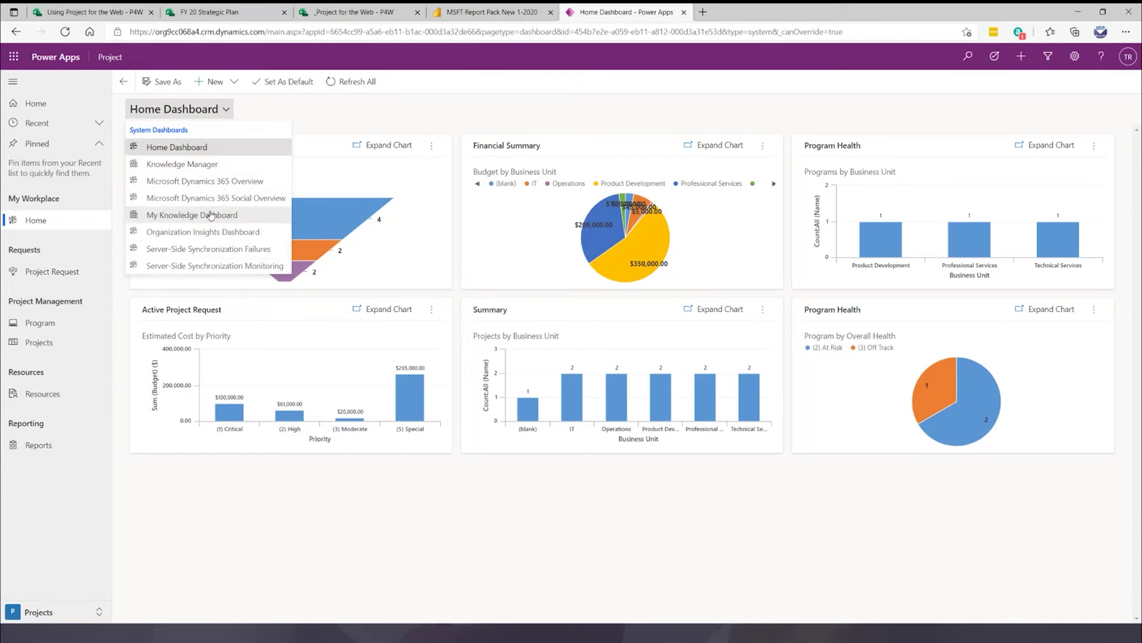
click(336, 112)
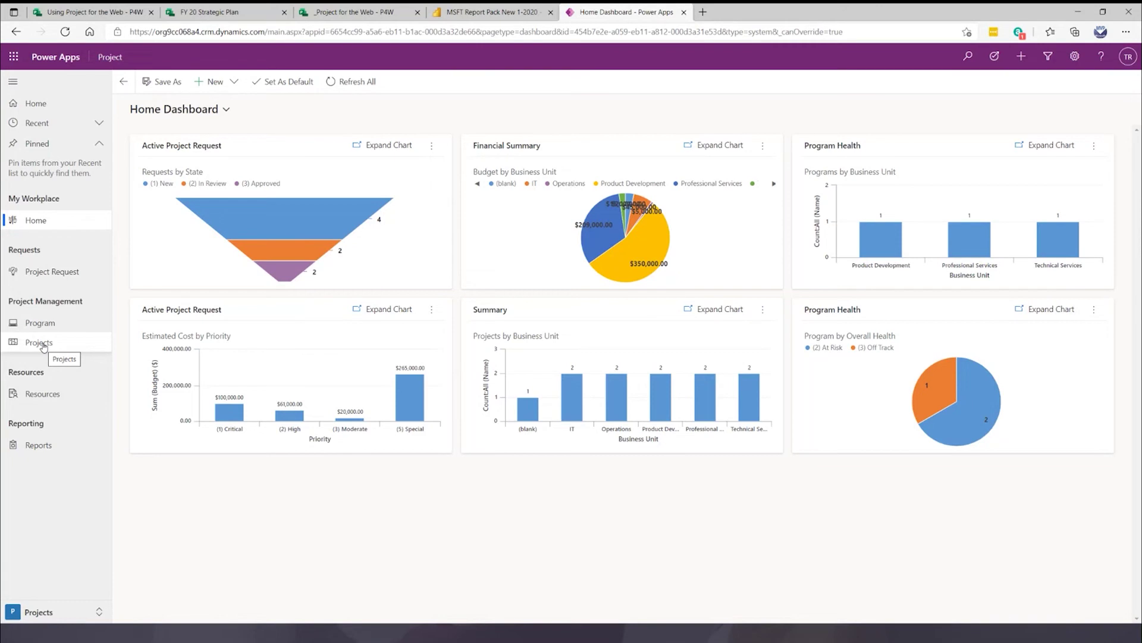
Open the Active Bookable Resources list and look through its available system views.
click(47, 399)
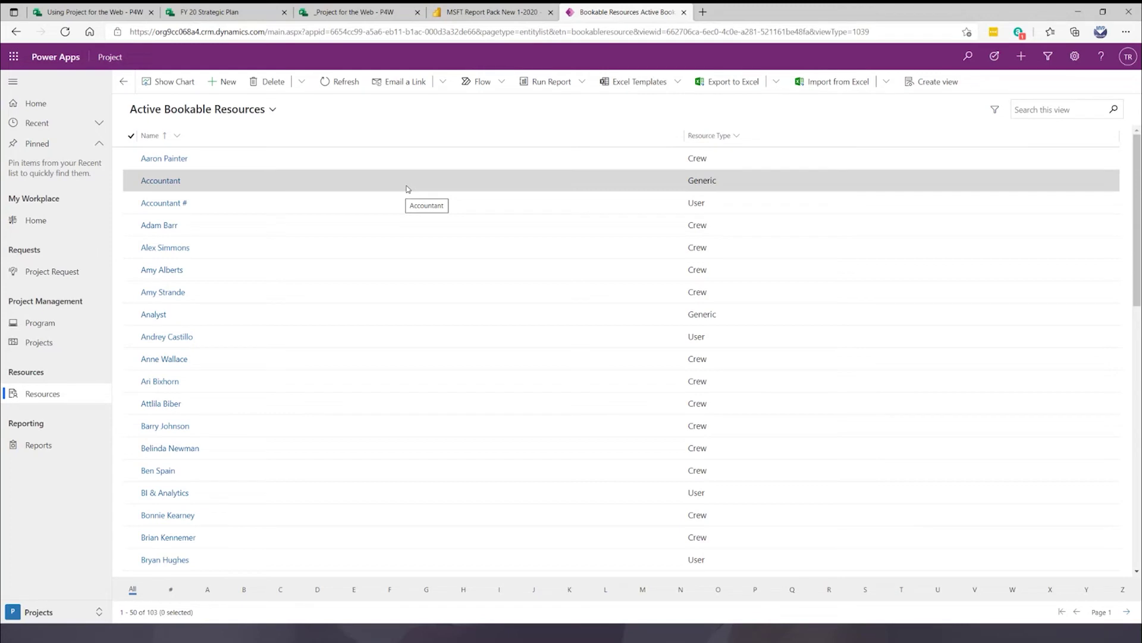
click(273, 111)
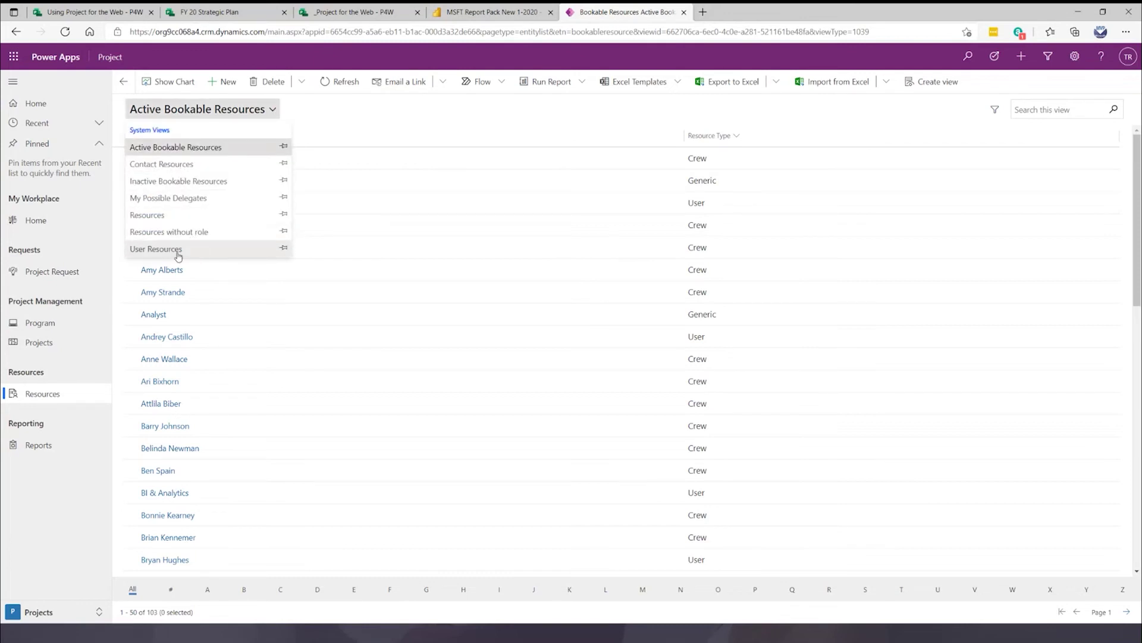
click(351, 117)
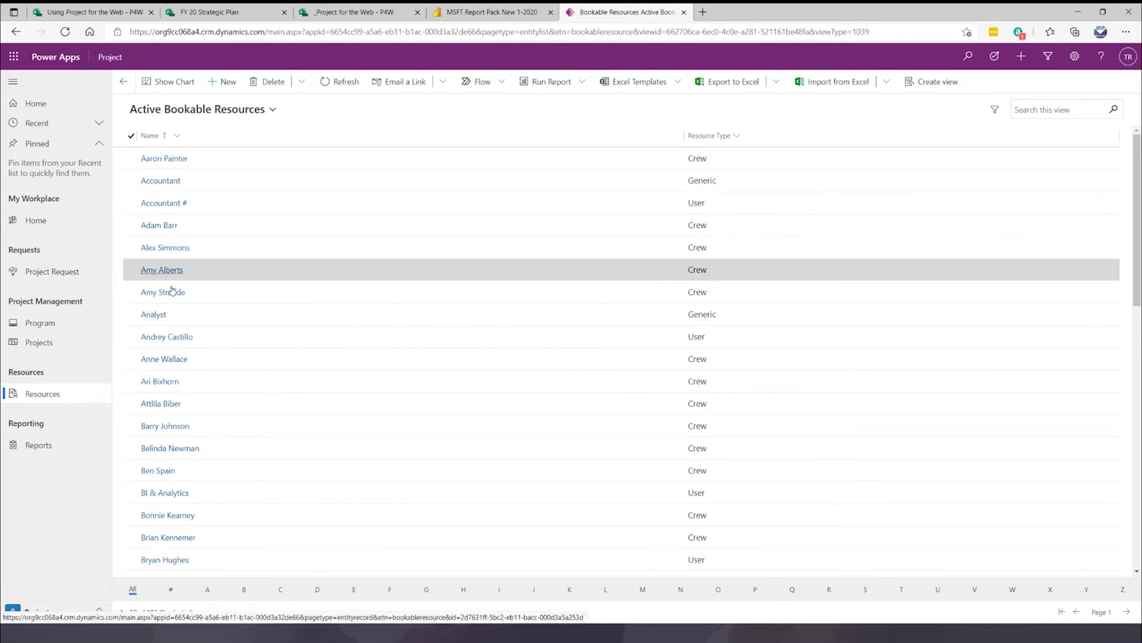
View a crew resource's general details and work hours, view the generic Accountant resource, and return to the resources list.
click(160, 226)
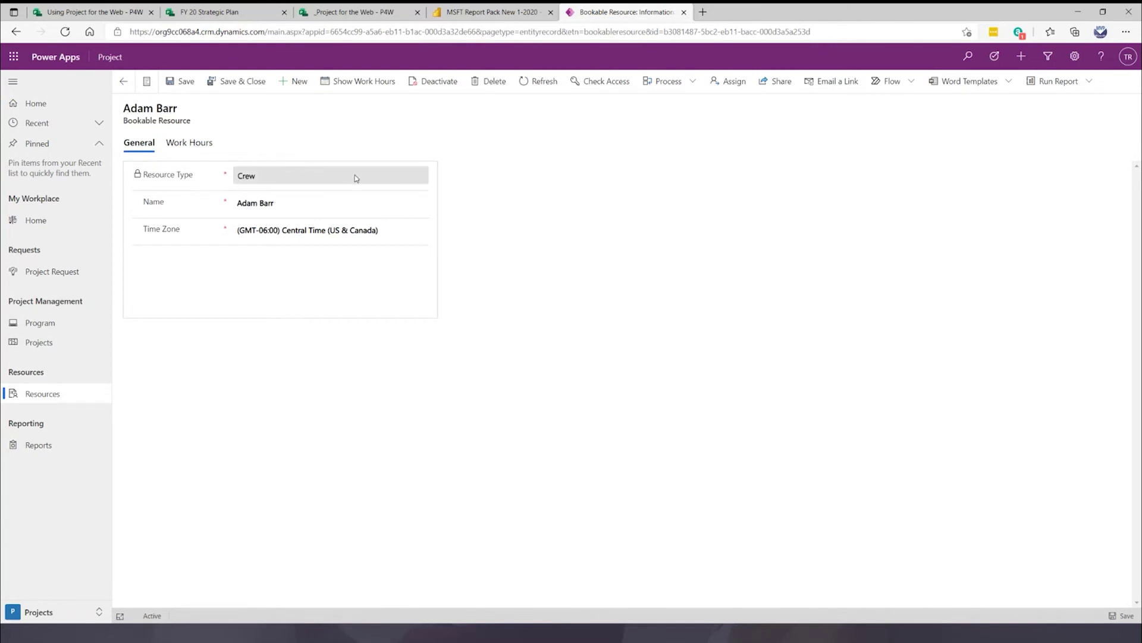
click(191, 146)
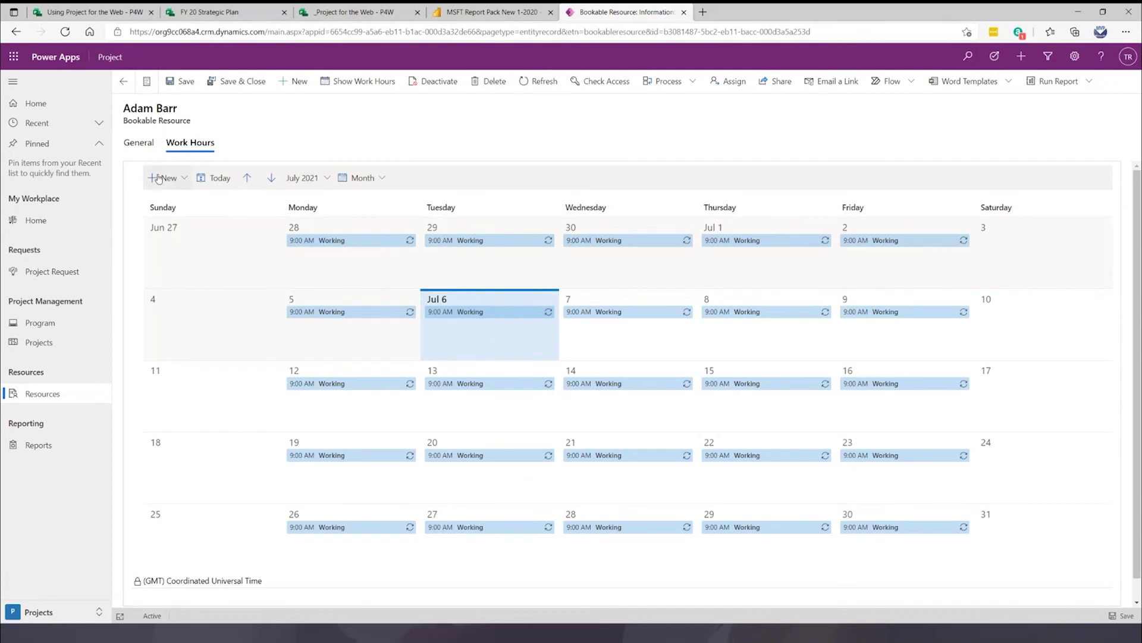
click(141, 146)
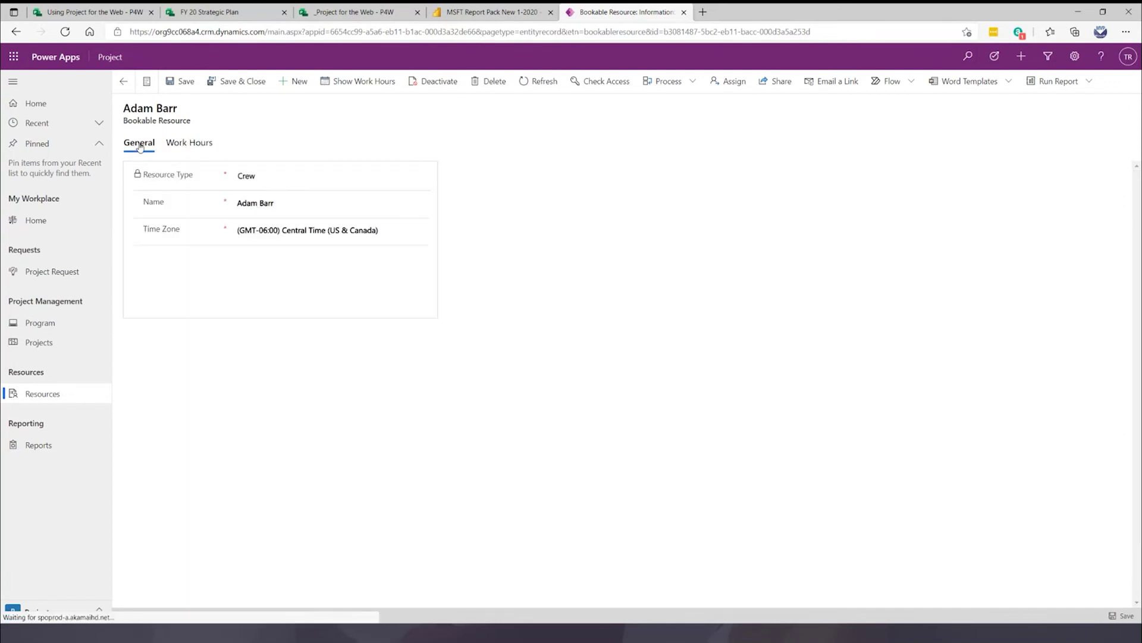
click(124, 82)
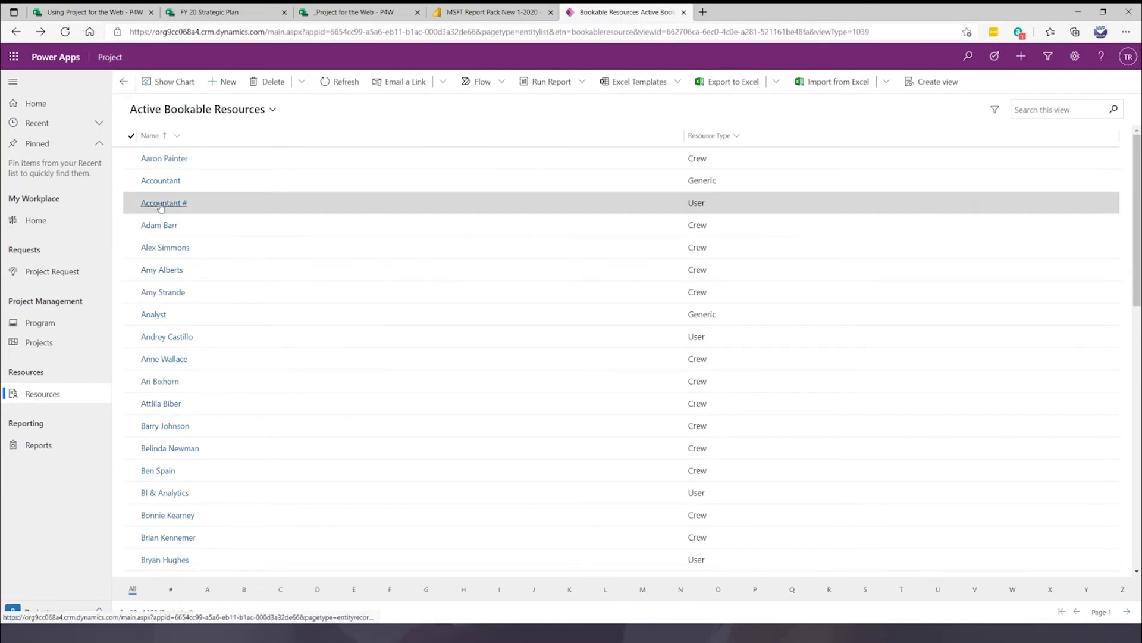
click(161, 182)
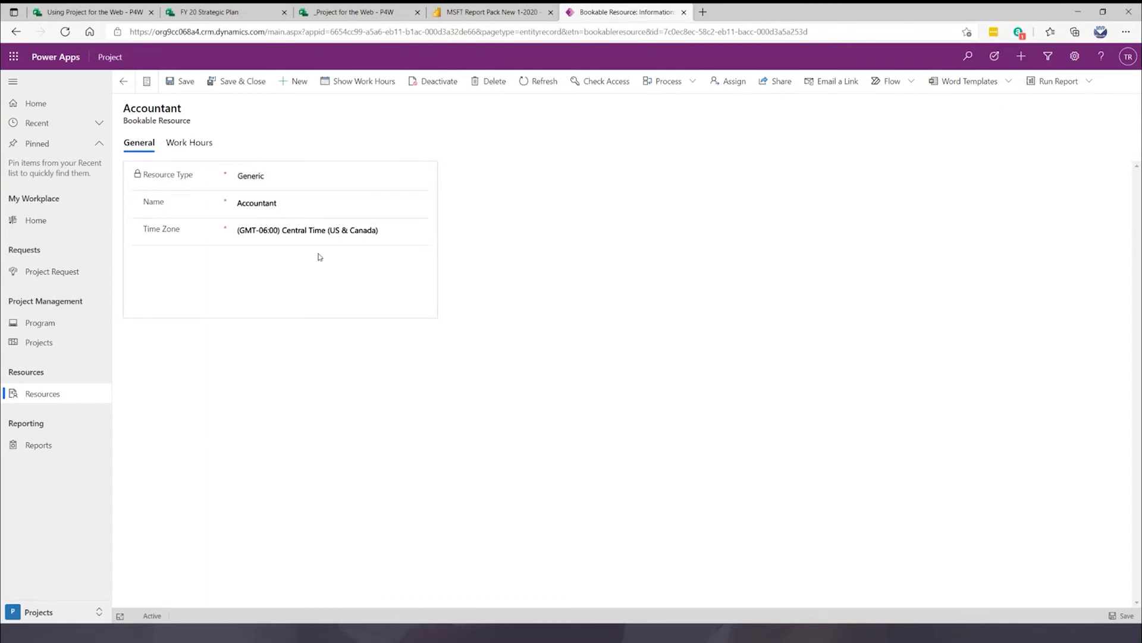
click(124, 82)
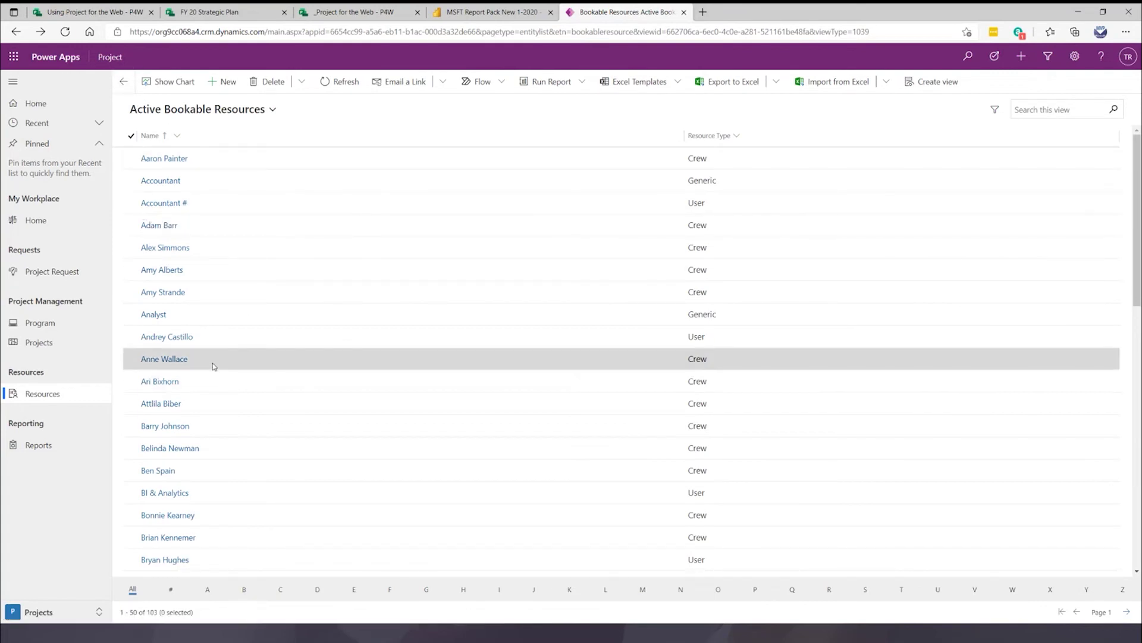
Open the Projects list and switch it to the All Projects view.
click(40, 344)
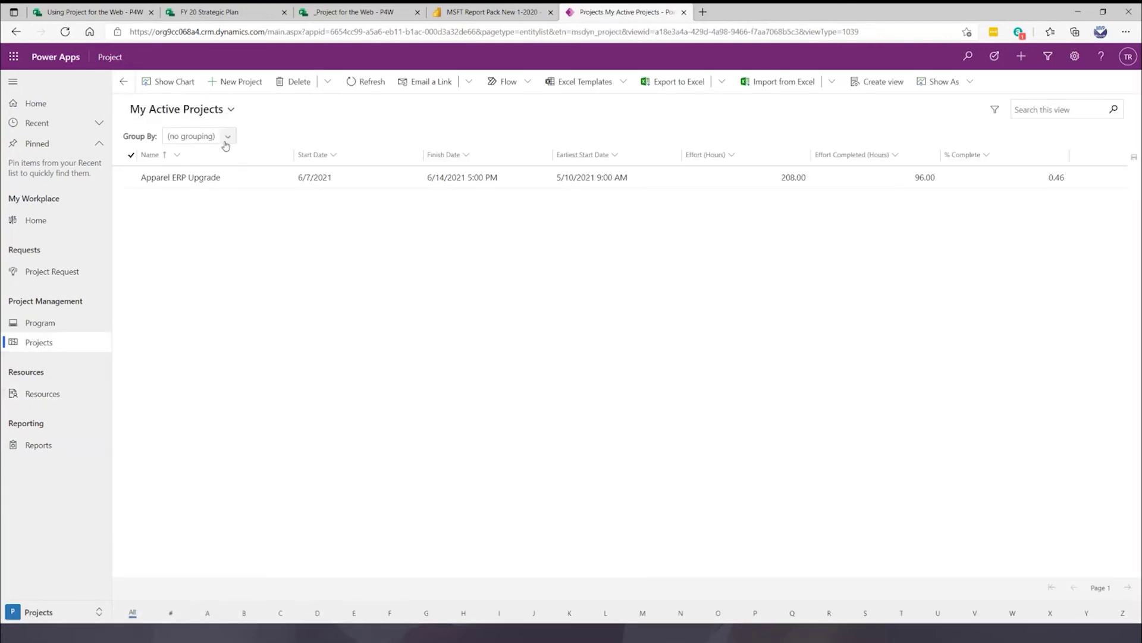
click(231, 111)
click(172, 166)
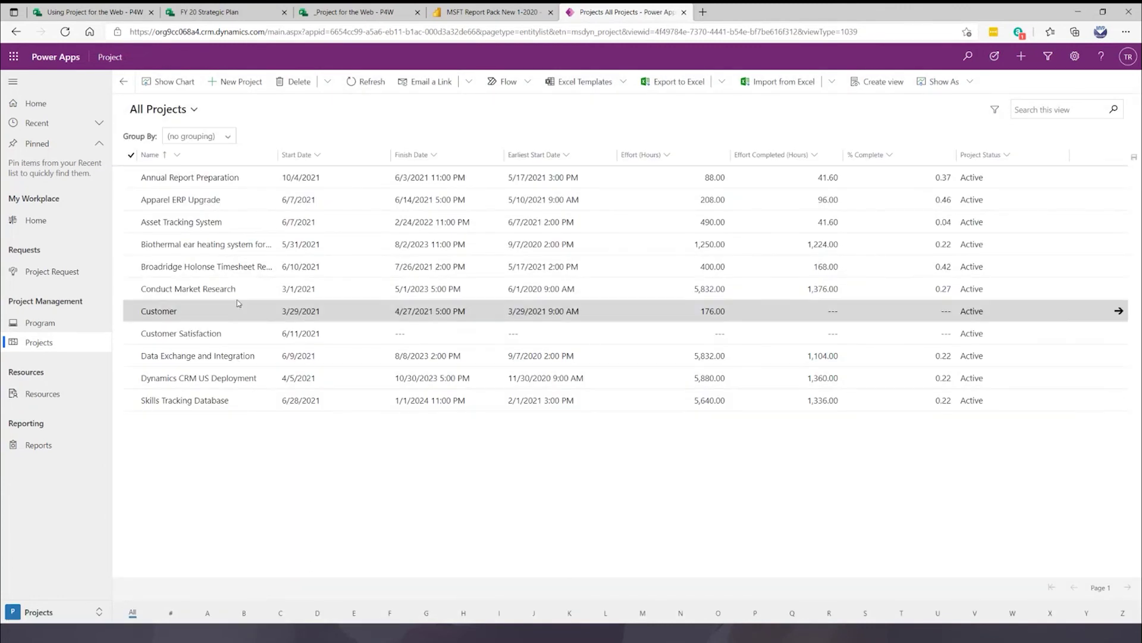
Open the Asset Tracking System project record and view its Business case.
click(217, 229)
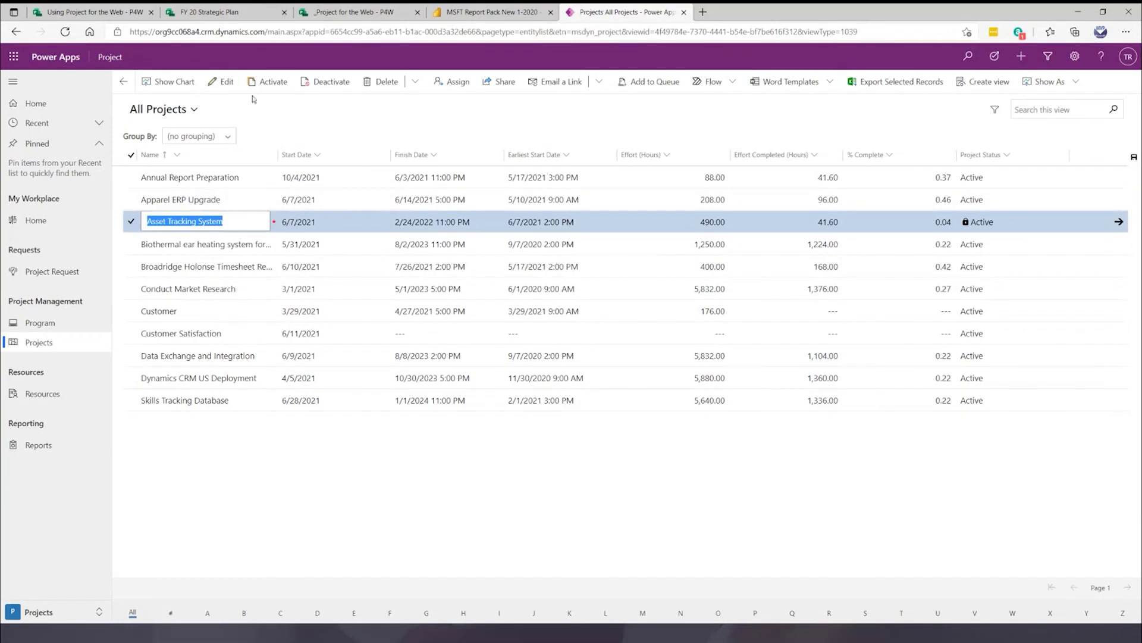
click(229, 84)
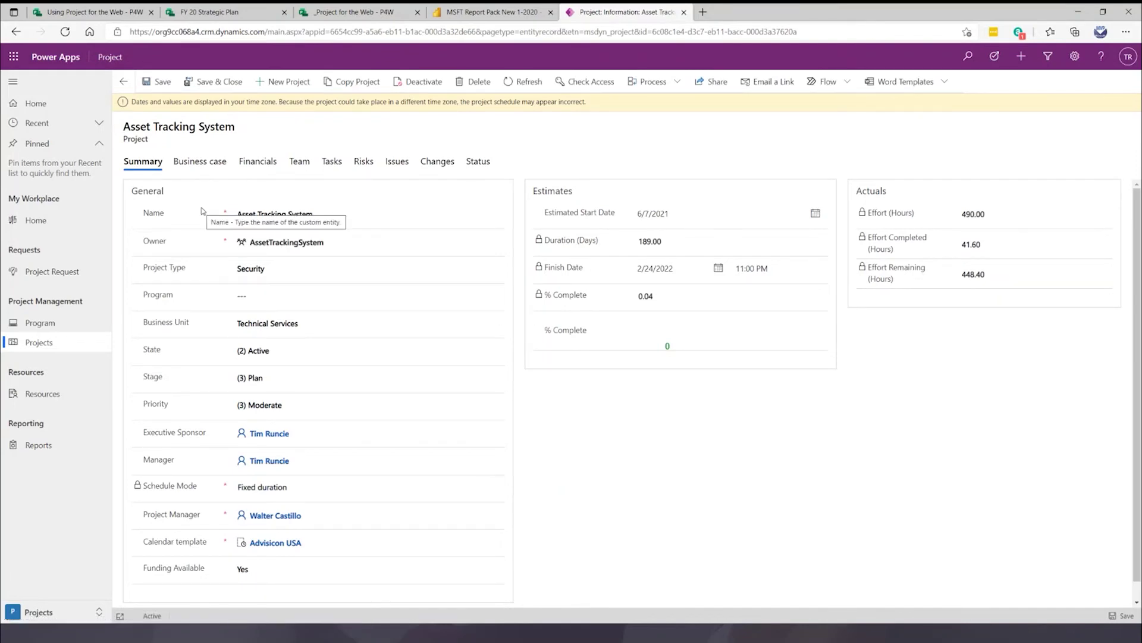
click(200, 169)
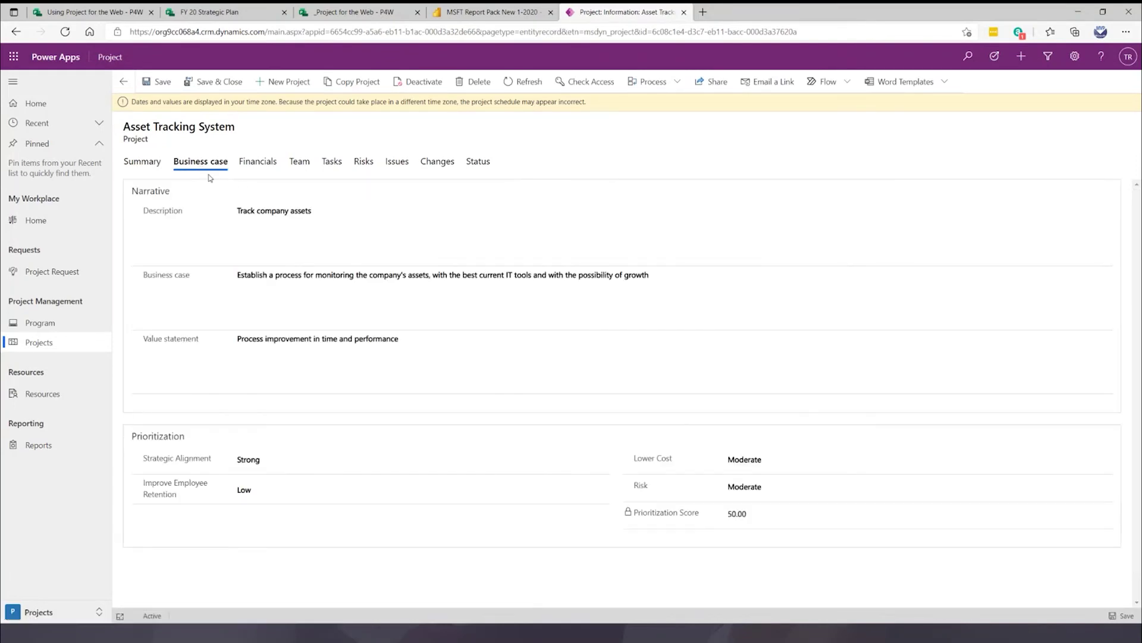
Show the project's tasks in the grid and collapse the Review Current infrastructure and Identify Target Areas for Improvement summary tasks.
click(331, 167)
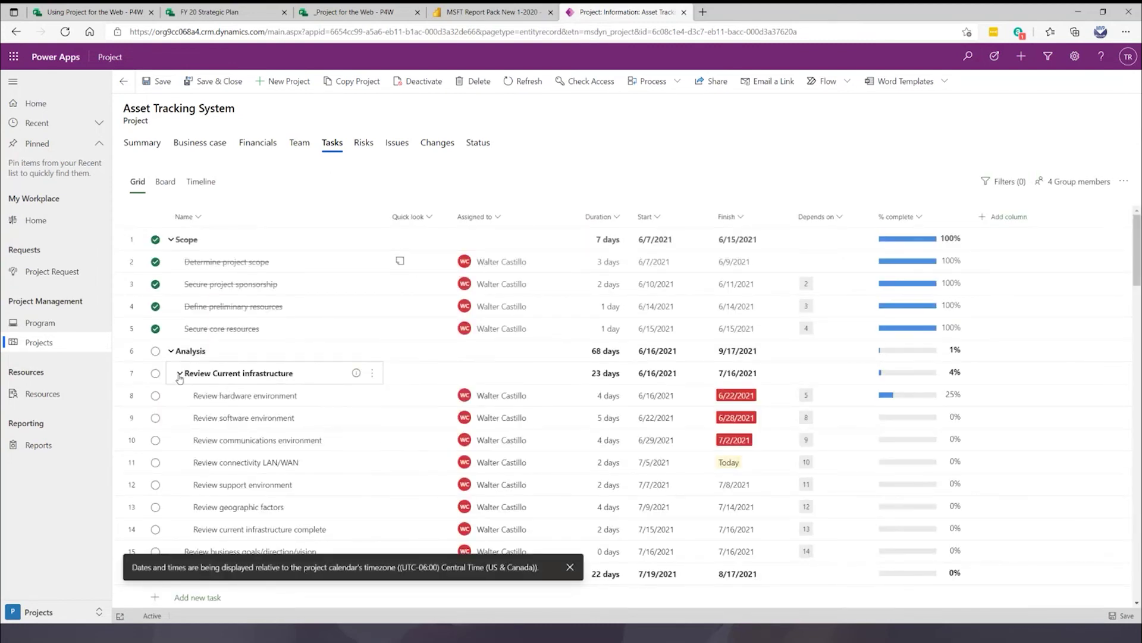
click(179, 374)
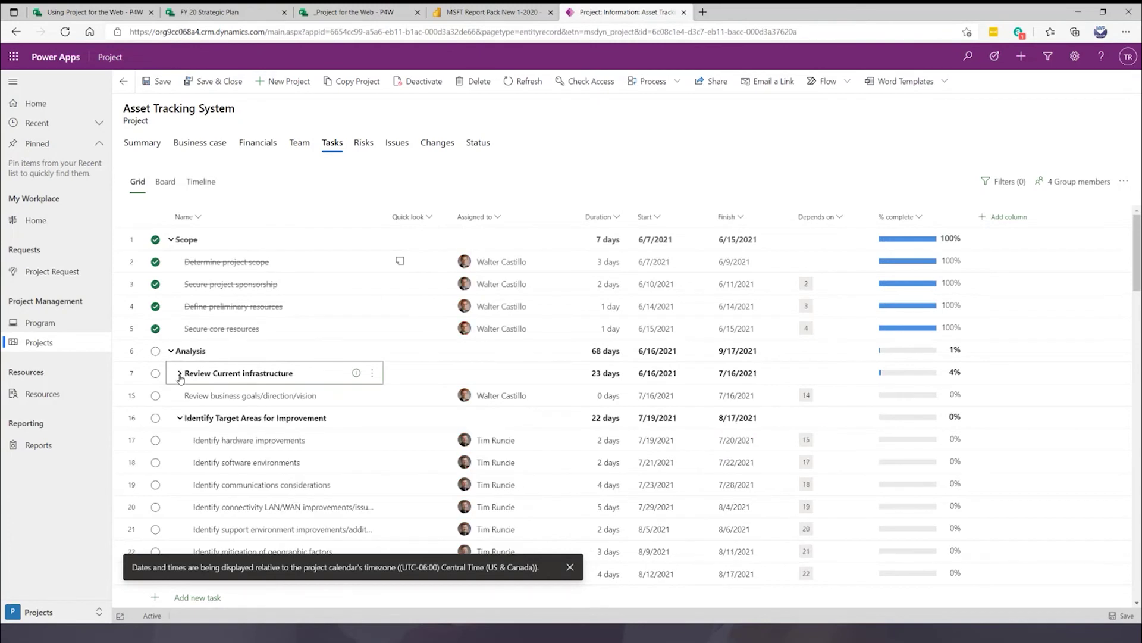
click(180, 418)
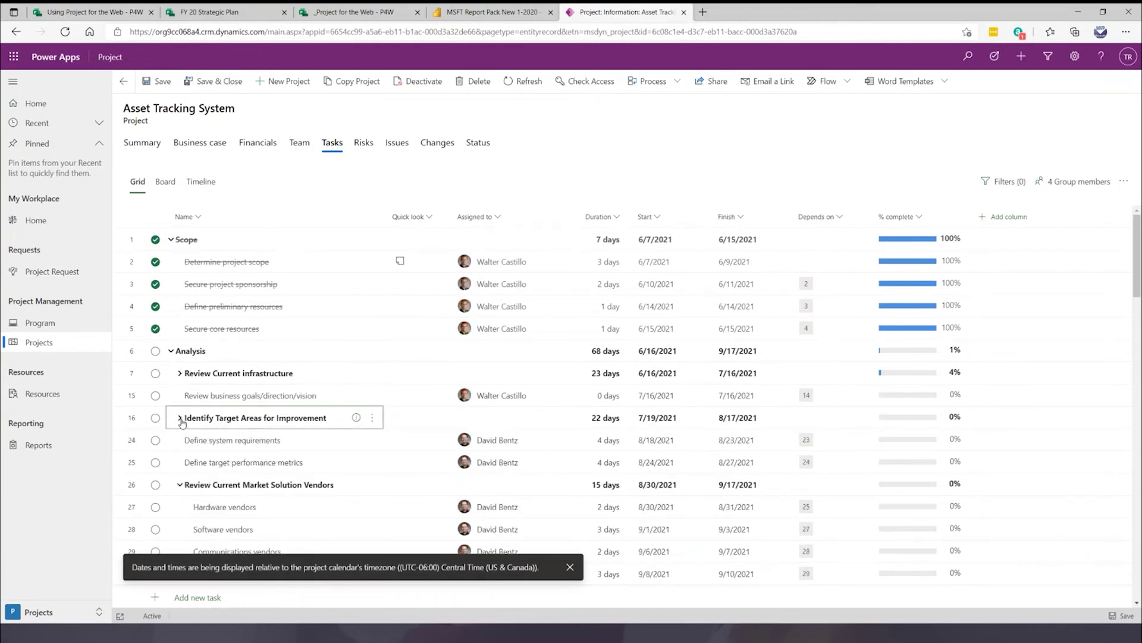
Compare the Asset Tracking System tasks in the Board, Timeline and Grid layouts, ending on the Board.
click(166, 183)
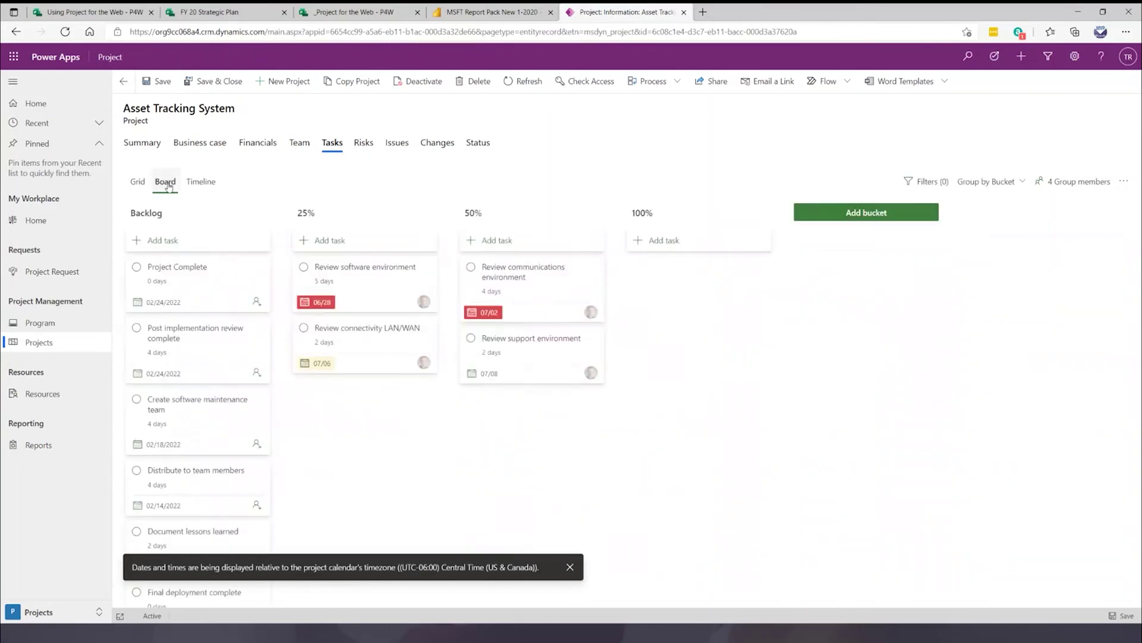
click(202, 184)
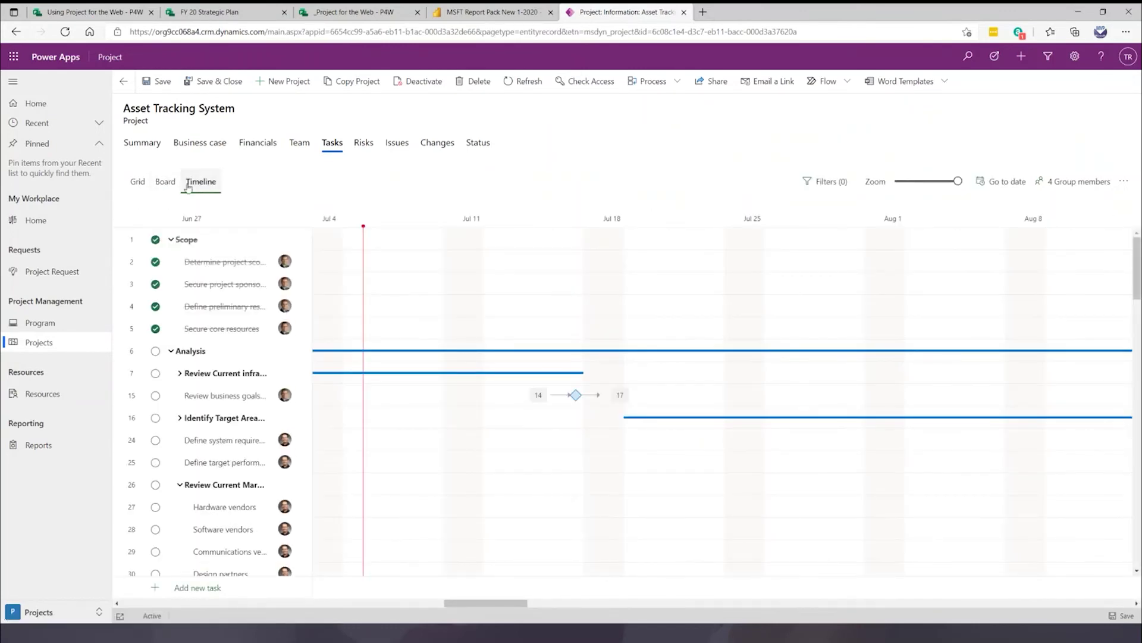
click(137, 184)
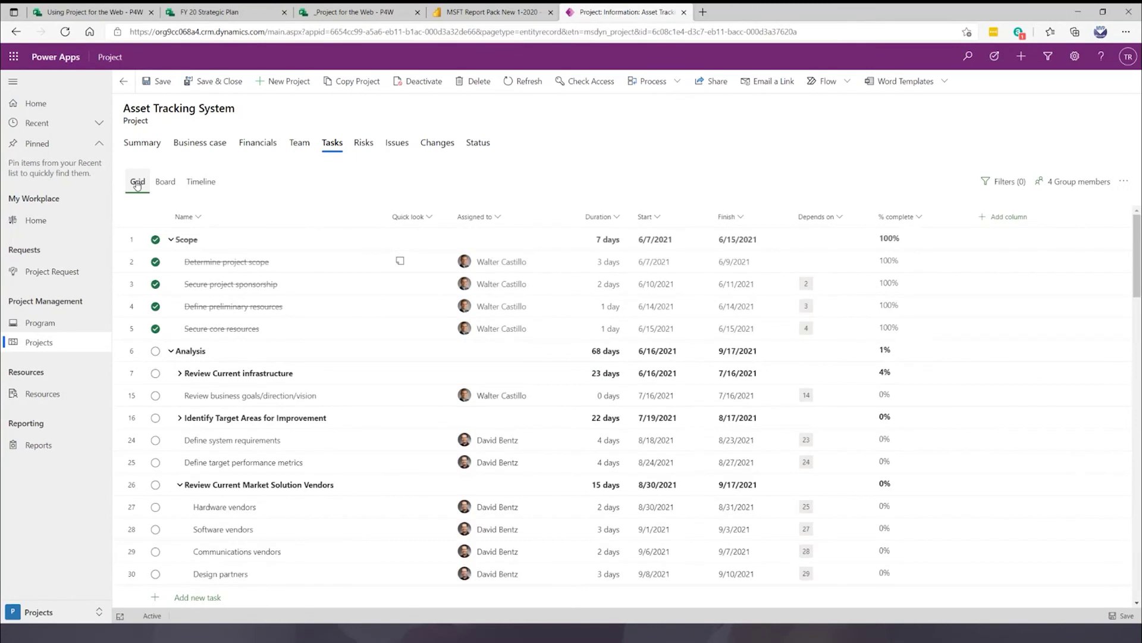
click(163, 183)
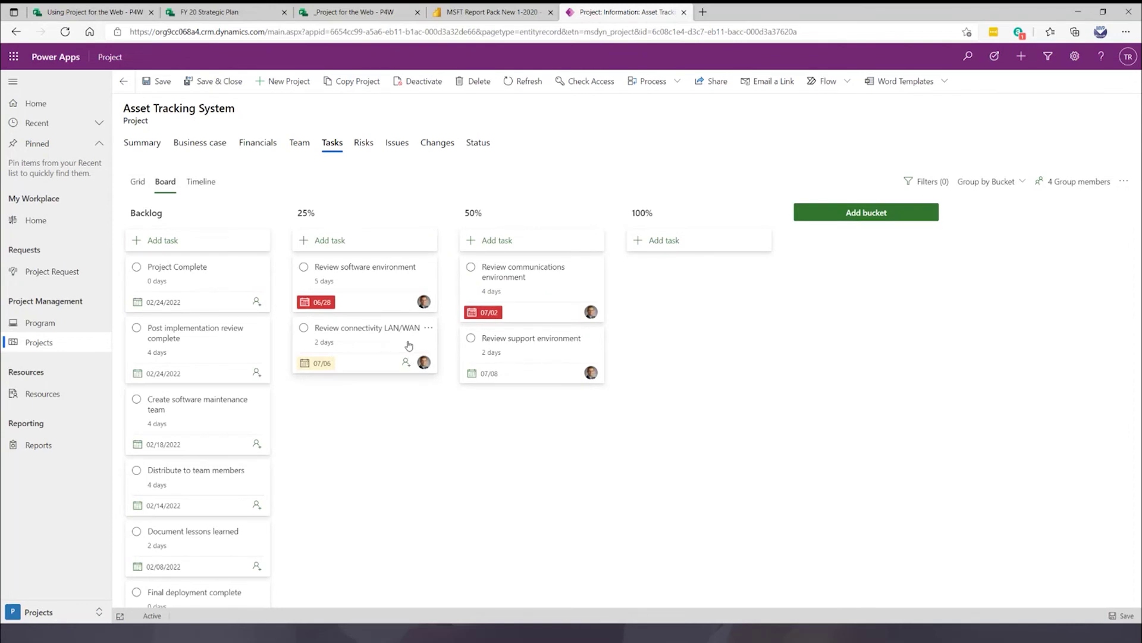
Extend the Define system requirements task on the timeline so it finishes about August 27.
click(201, 183)
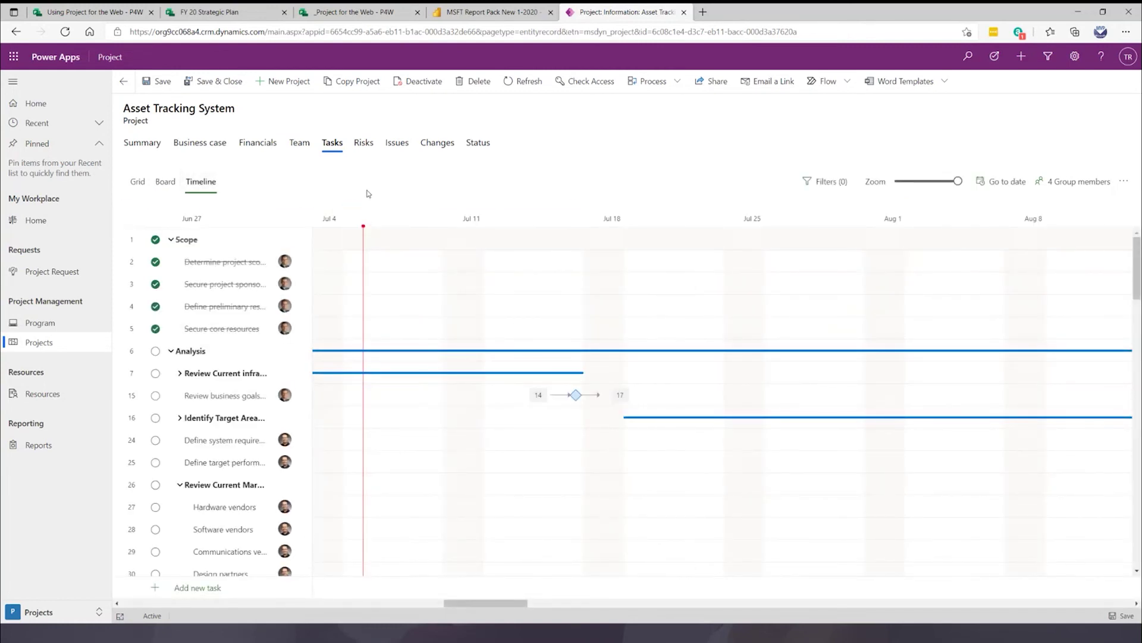
click(926, 182)
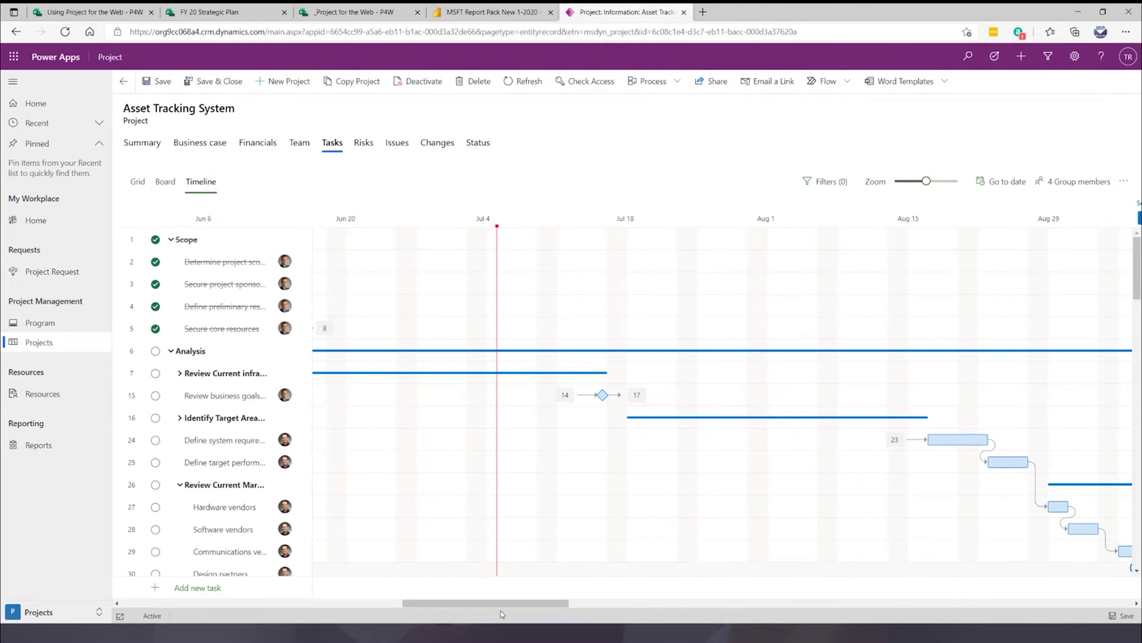
mouse_move(539, 604)
mouse_down()
mouse_move(564, 608)
mouse_move(552, 608)
mouse_up()
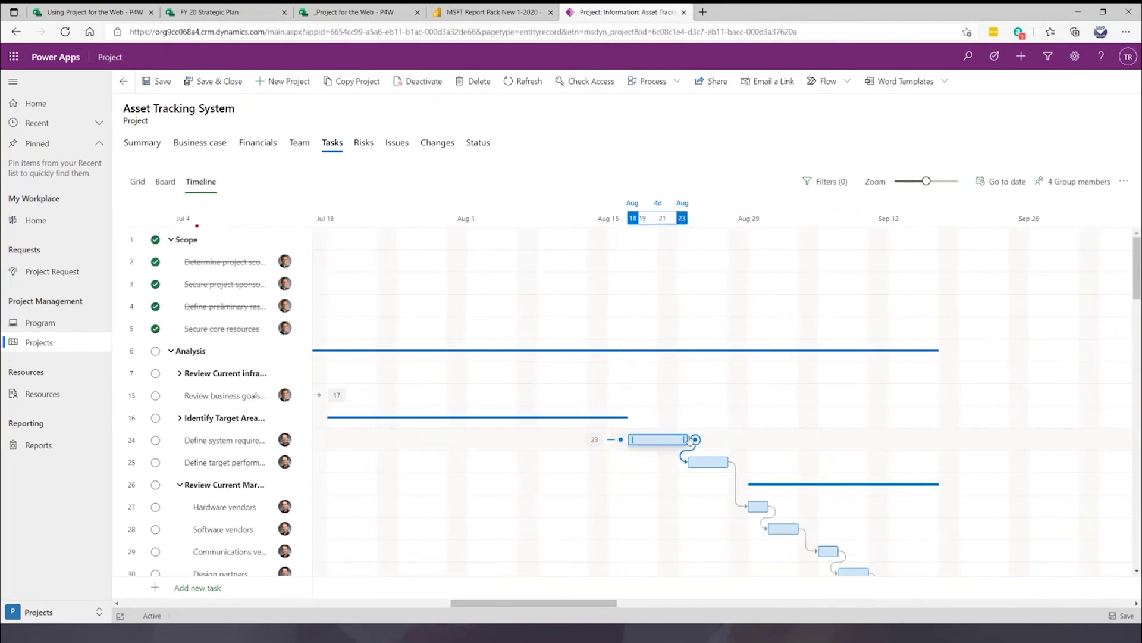
drag(683, 439, 727, 439)
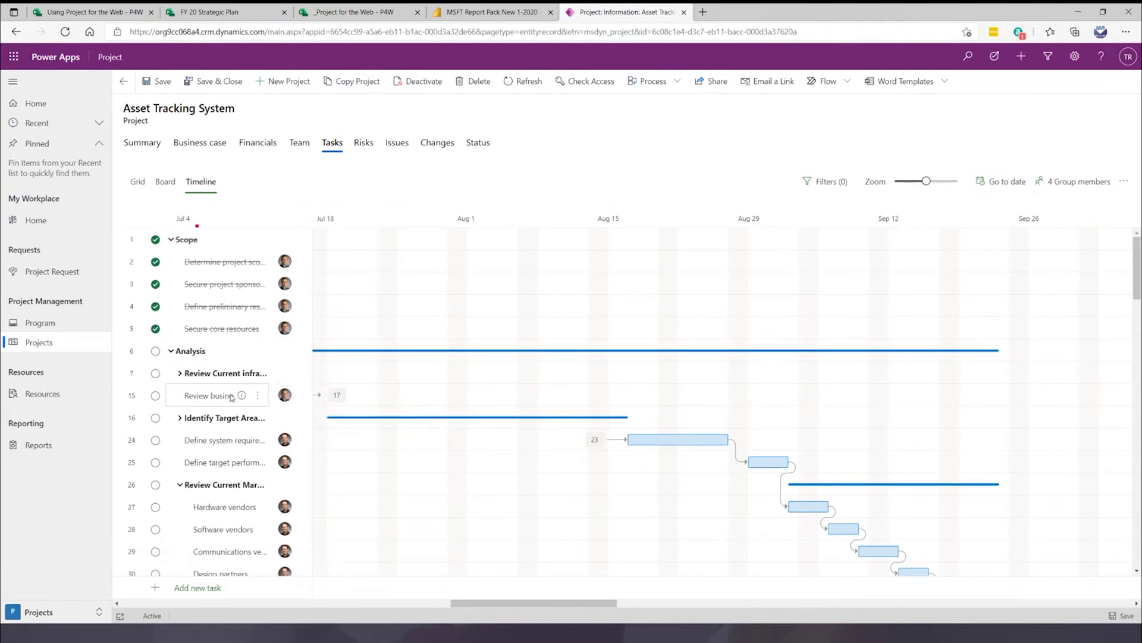
Open the embedded reports and view the Requests Dashboard, Program Health, Portfolio Health, Portfolio Milestones and Risks Dashboard pages.
click(44, 446)
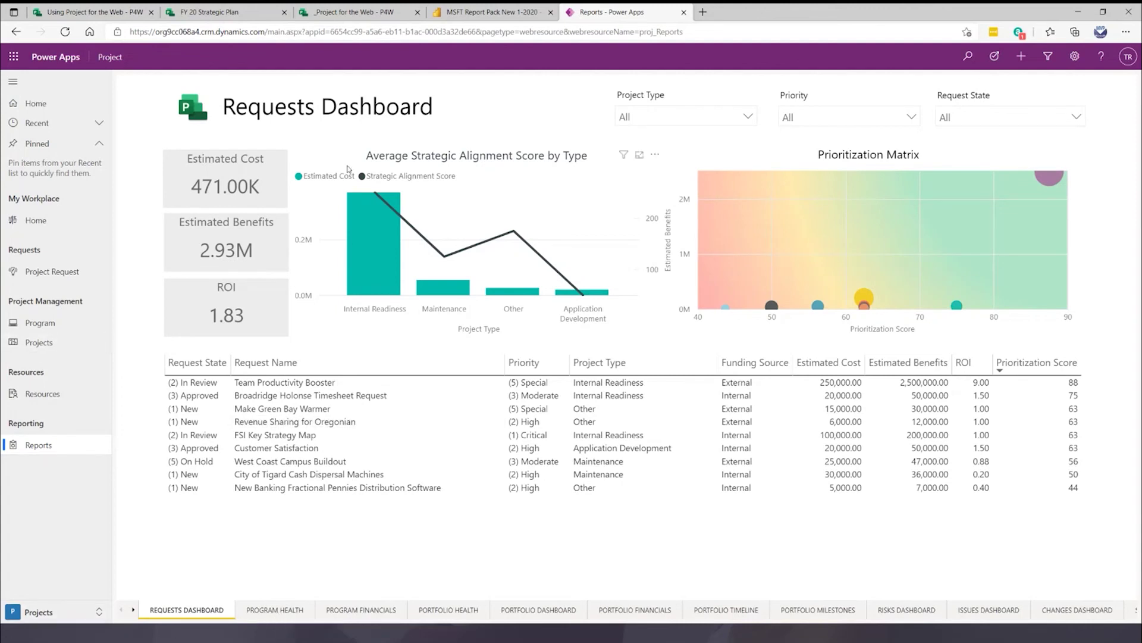
click(277, 611)
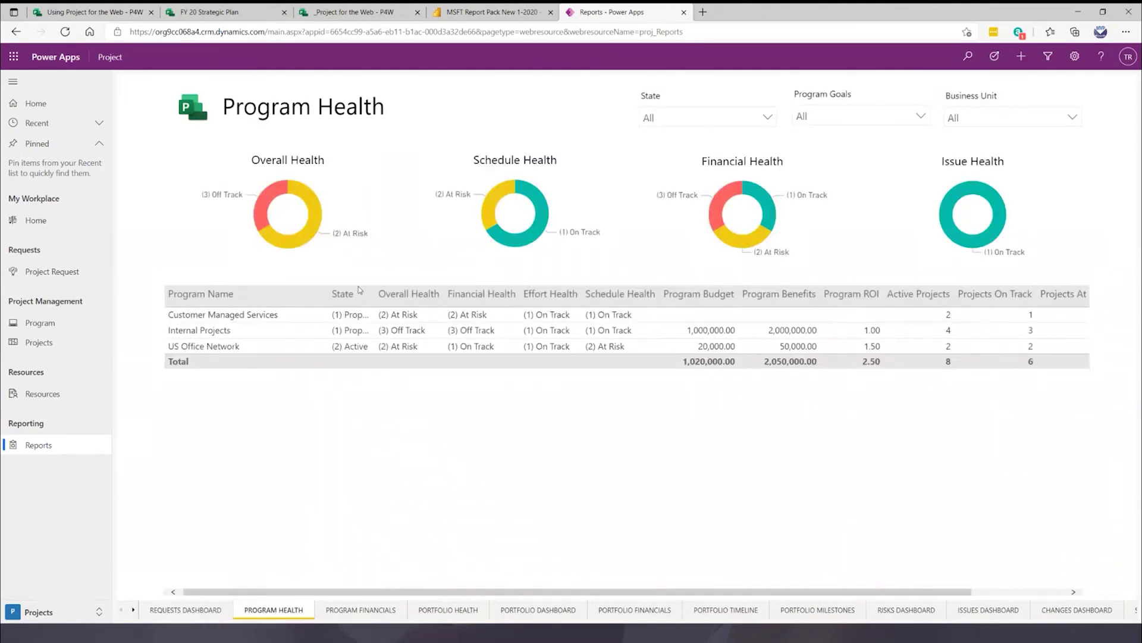
click(443, 610)
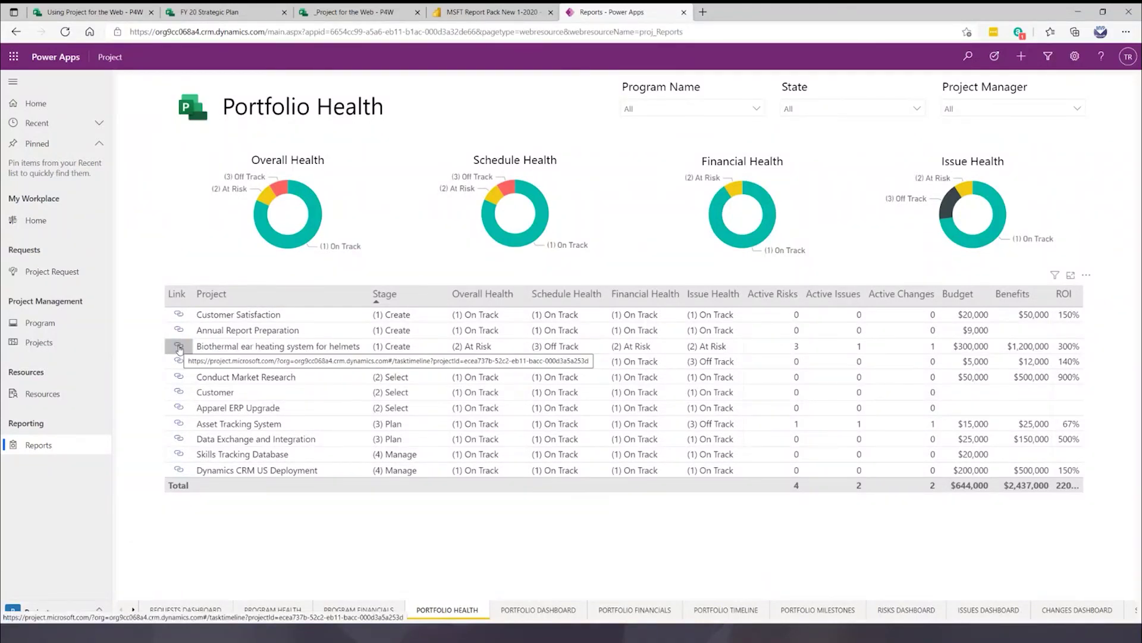
click(817, 611)
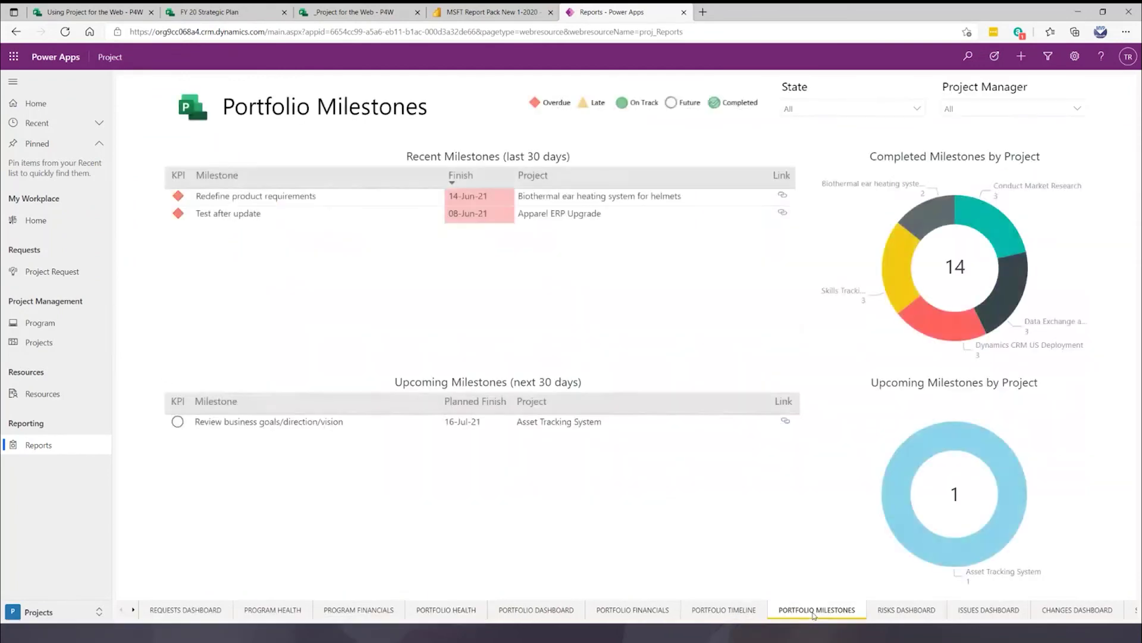
click(913, 612)
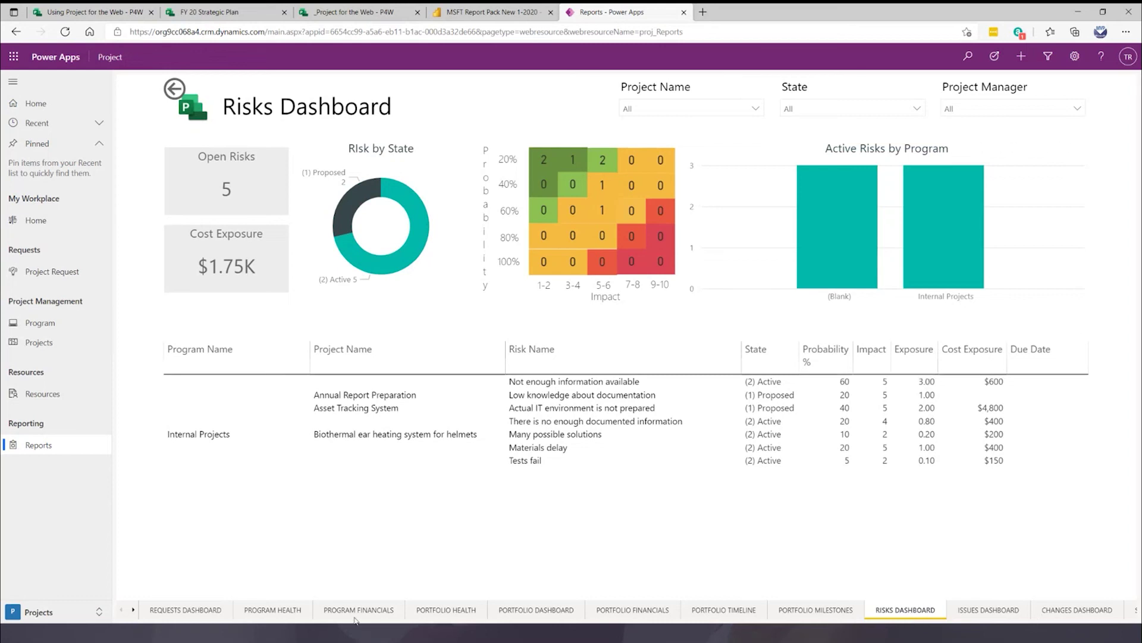
View the My Work and My Timeline report pages and look along the timeline's task dates.
click(132, 610)
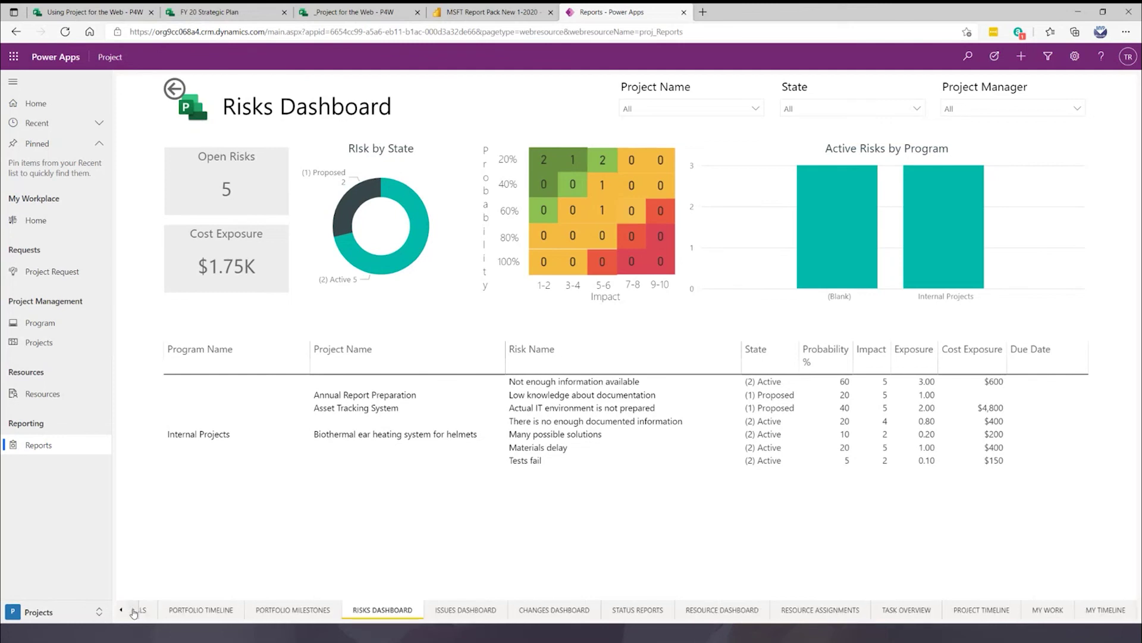
click(1046, 610)
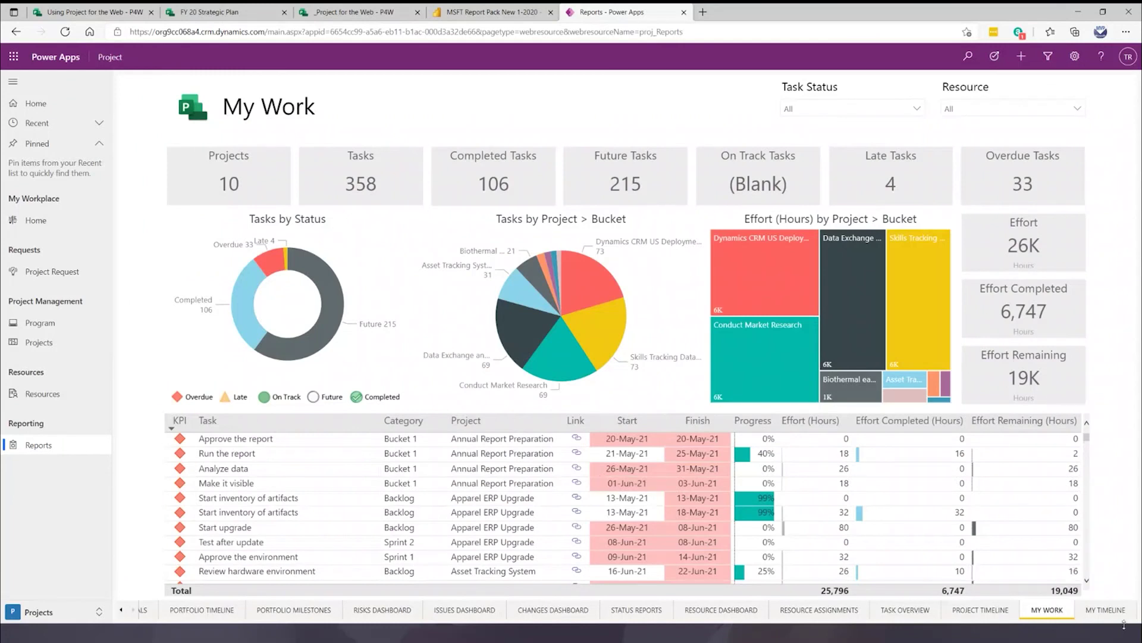
click(1105, 613)
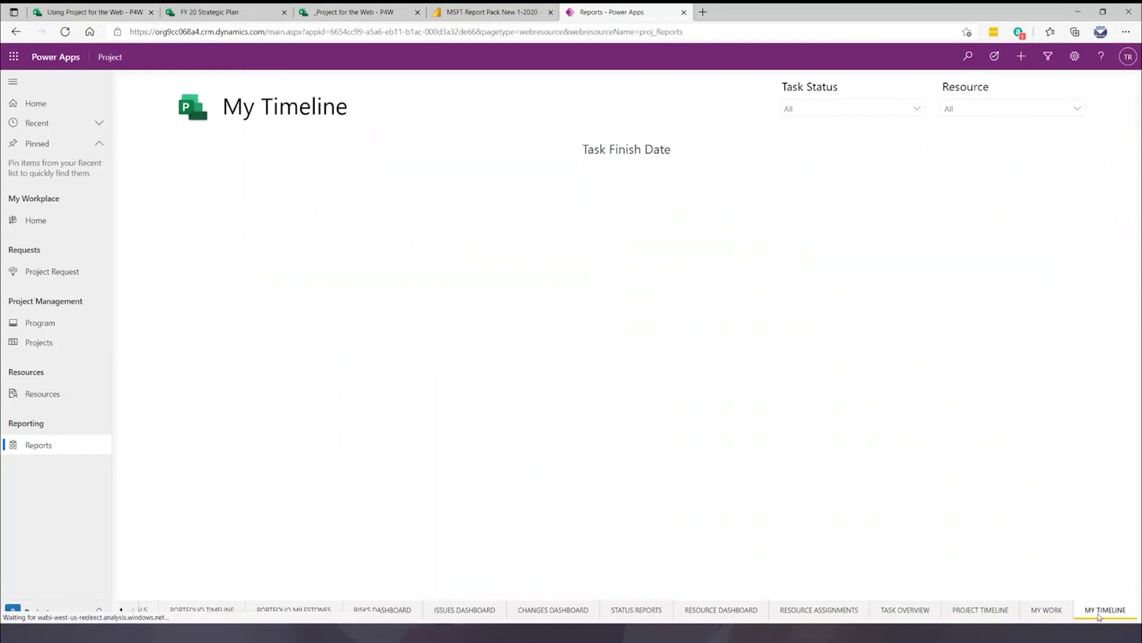
drag(446, 589, 354, 602)
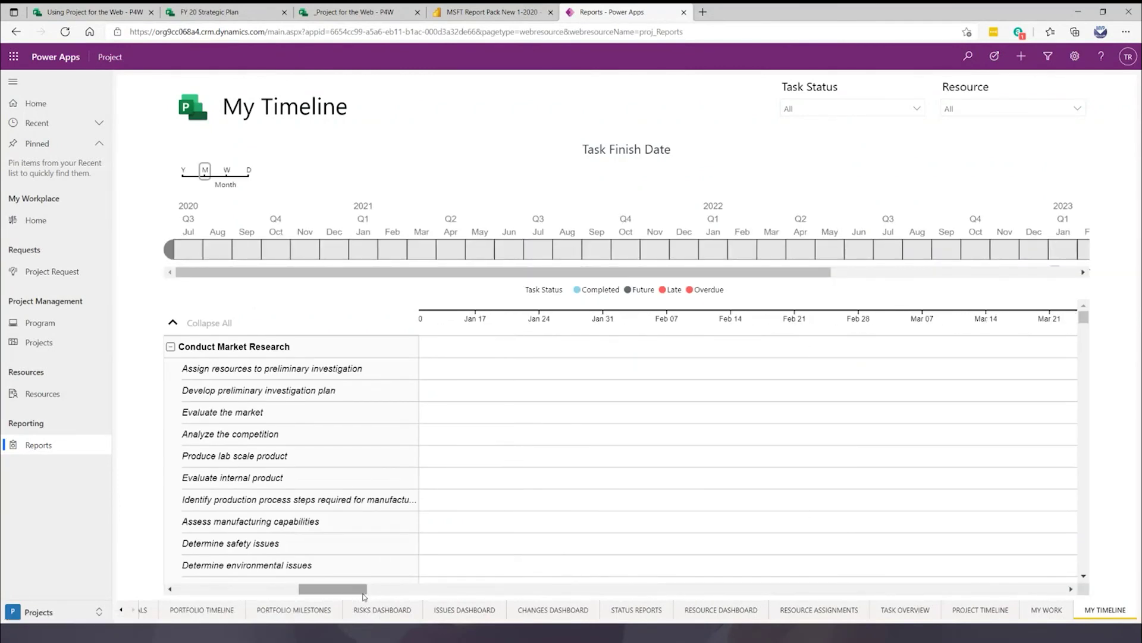